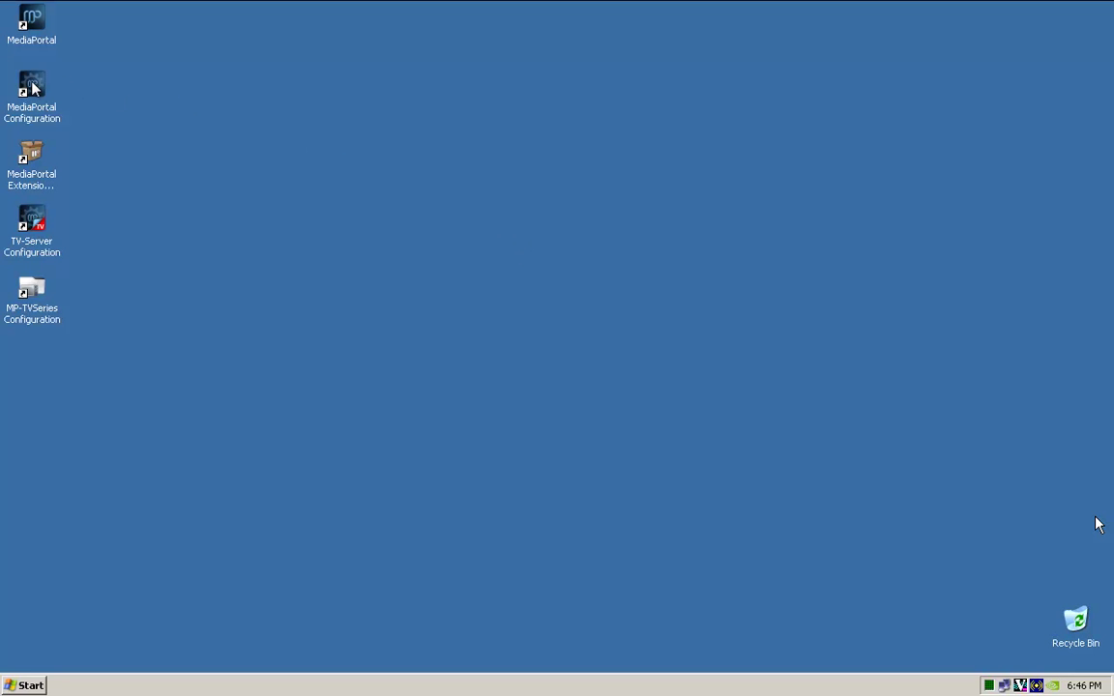
Step: Launch MediaPortal Configuration from the desktop in Standard mode
{"action": "double_click", "coordinate": [32, 87]}
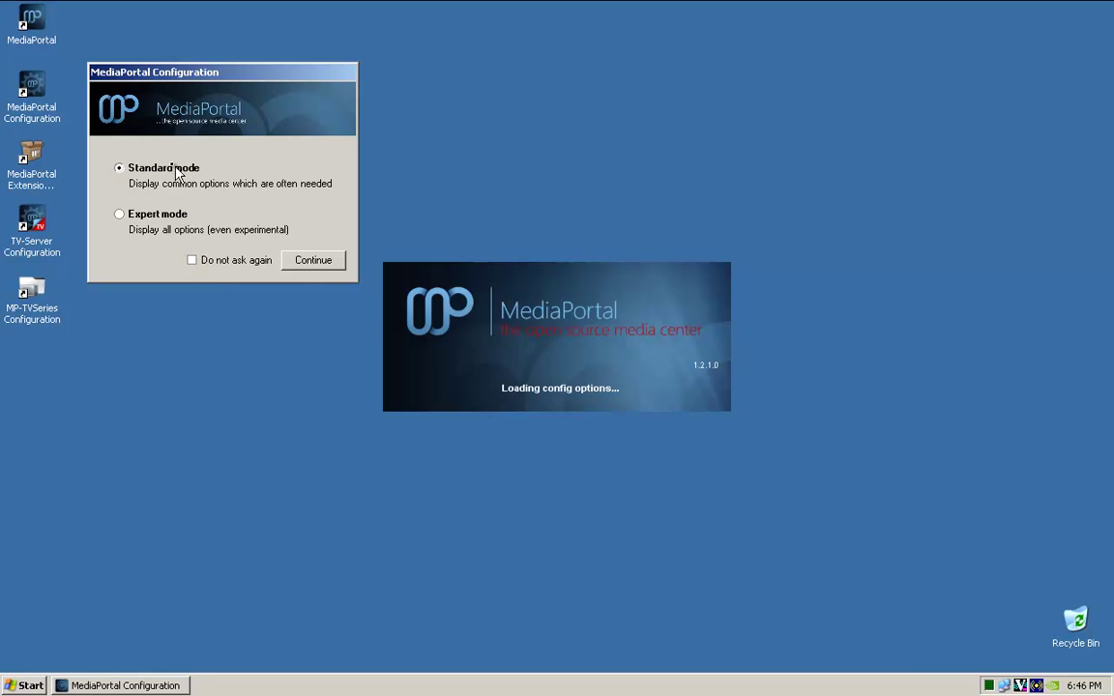
{"action": "left_click", "coordinate": [311, 261]}
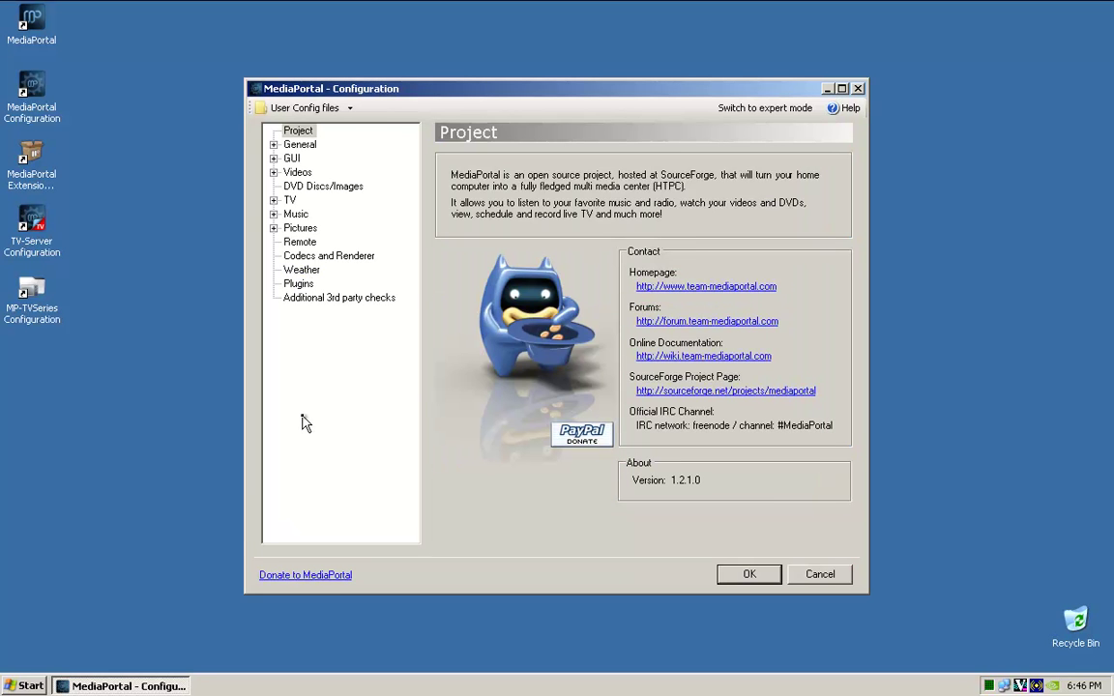
Step: Expand the General section and go to its Startup/Resume Settings page
{"action": "left_click", "coordinate": [300, 146]}
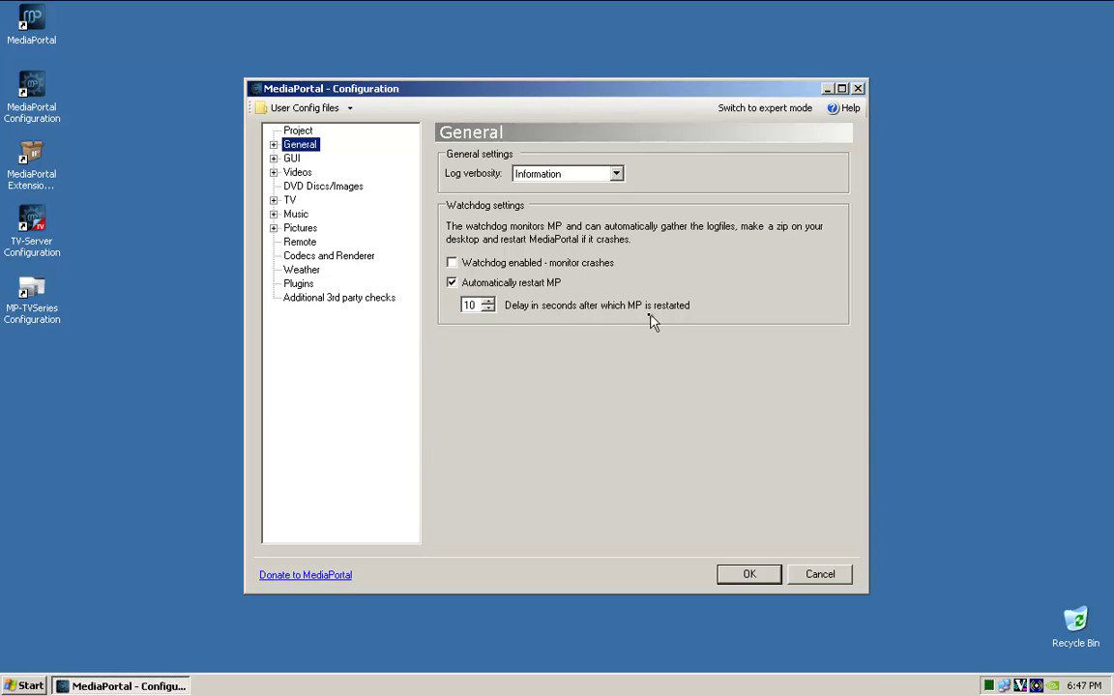
{"action": "left_click", "coordinate": [274, 144]}
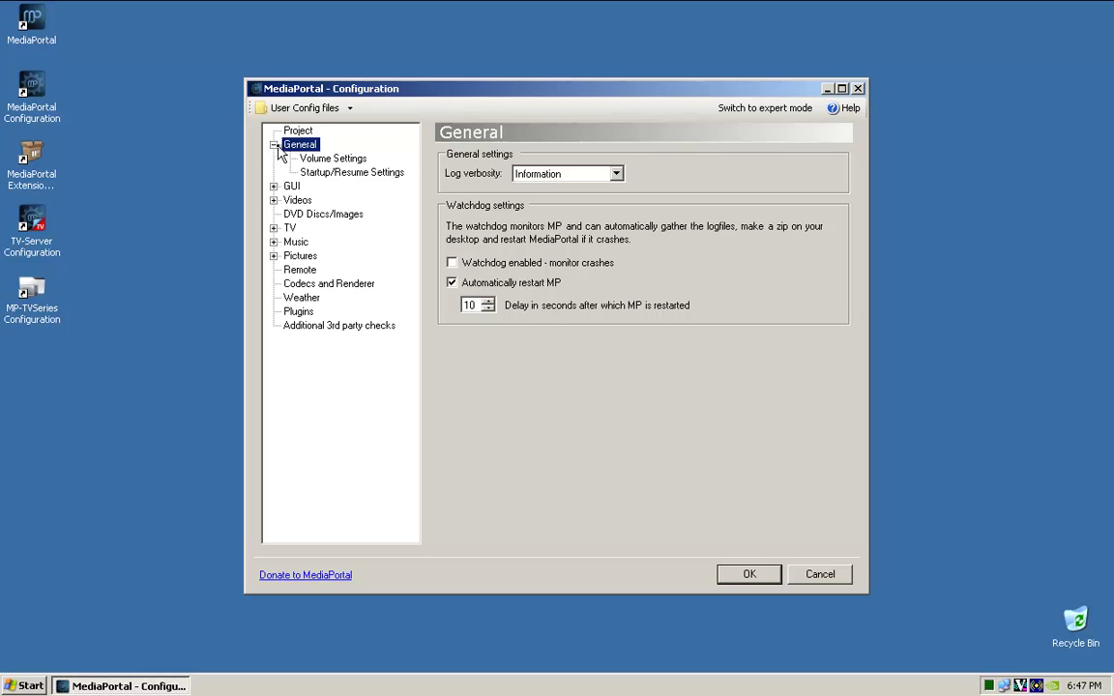
{"action": "left_click", "coordinate": [325, 160]}
{"action": "left_click", "coordinate": [344, 174]}
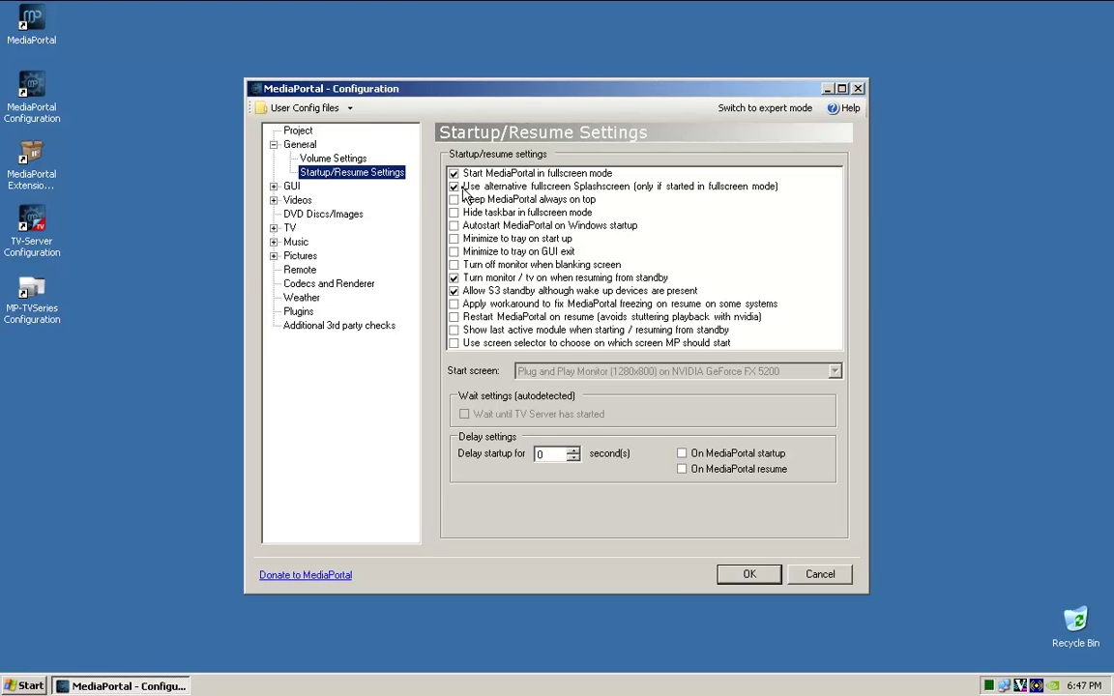
Step: Disable the alternative splashscreen; enable hide taskbar, the resume-freeze workaround and restart on resume
{"action": "left_click", "coordinate": [458, 187]}
{"action": "left_click", "coordinate": [459, 186]}
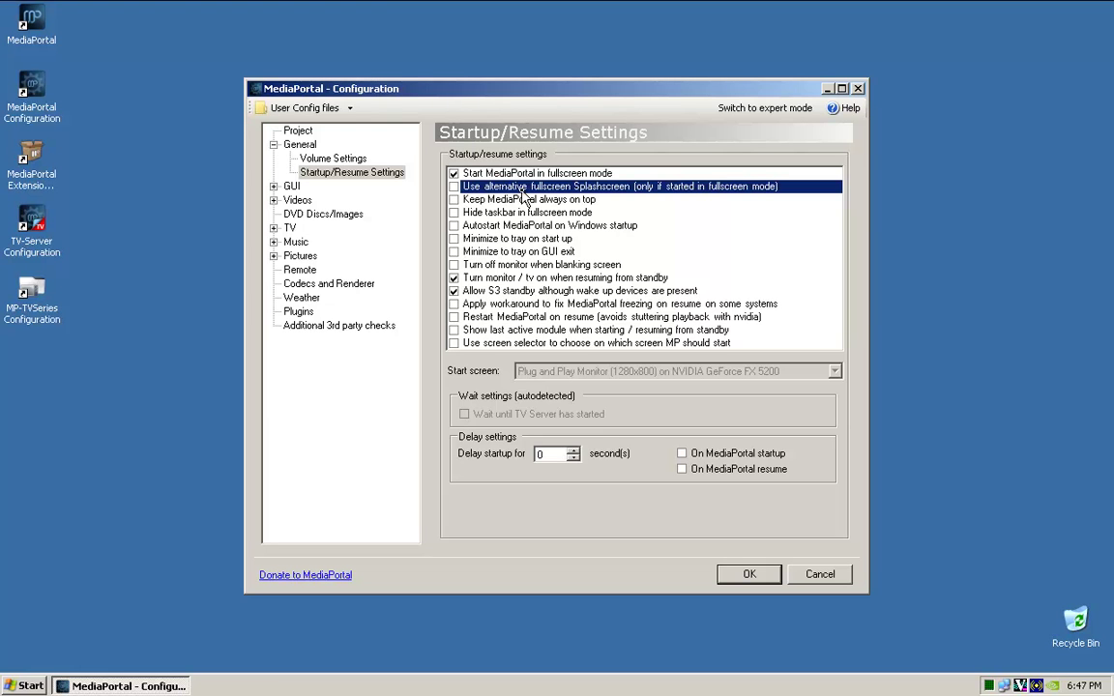
{"action": "left_click", "coordinate": [455, 199]}
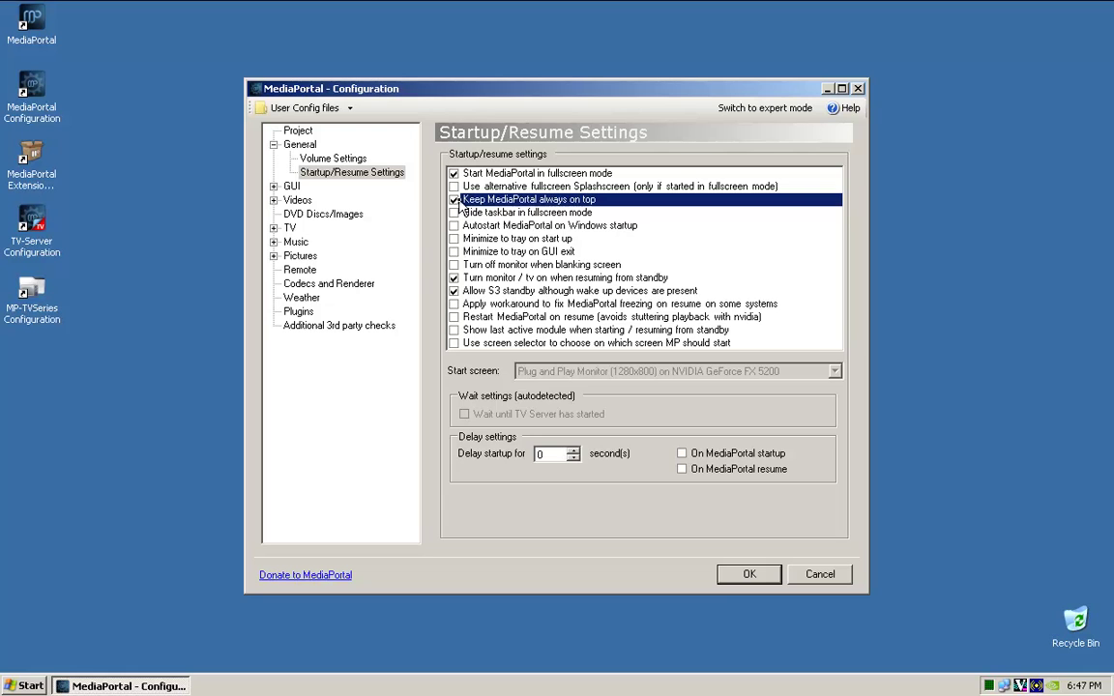
{"action": "left_click", "coordinate": [457, 216]}
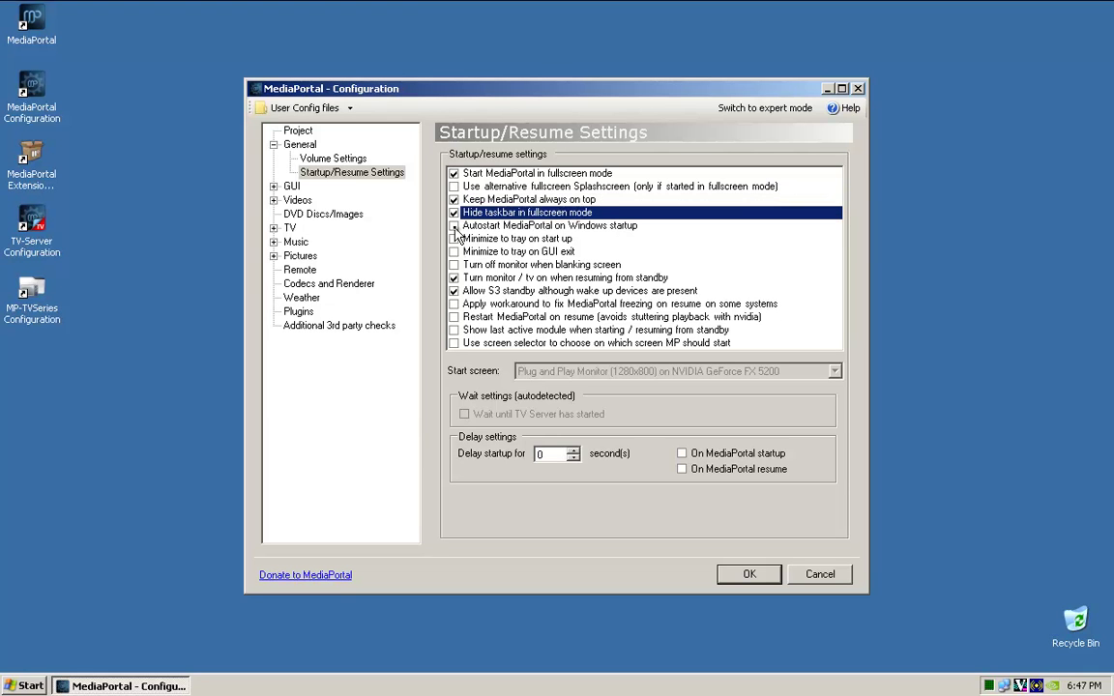
{"action": "left_click", "coordinate": [455, 227]}
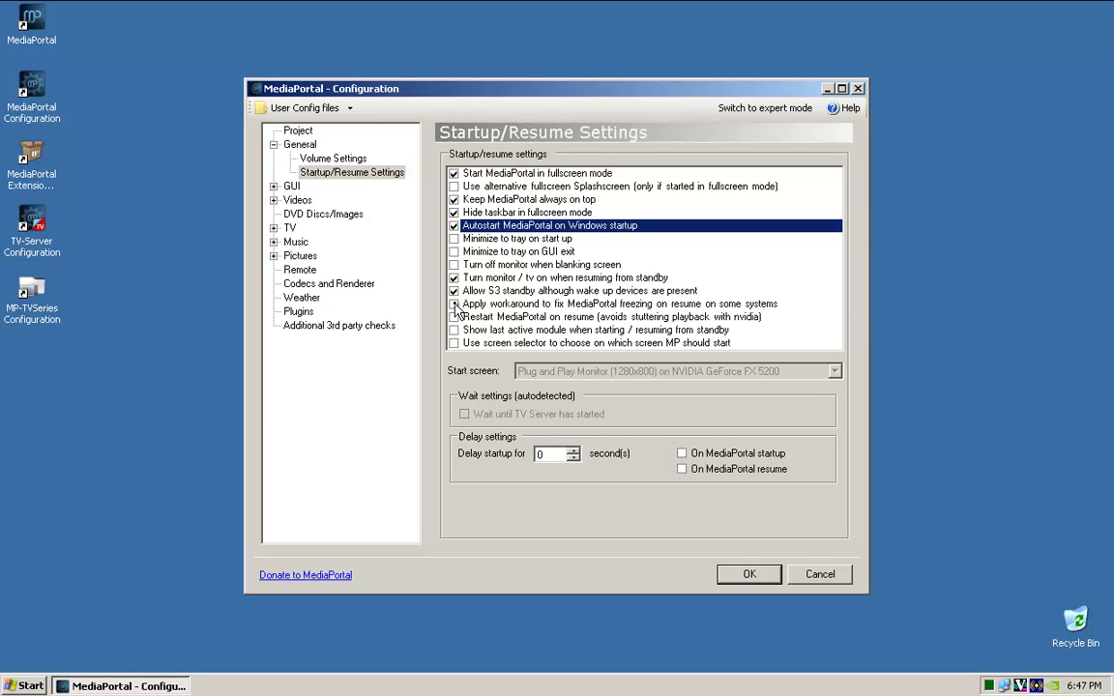
{"action": "left_click", "coordinate": [455, 304]}
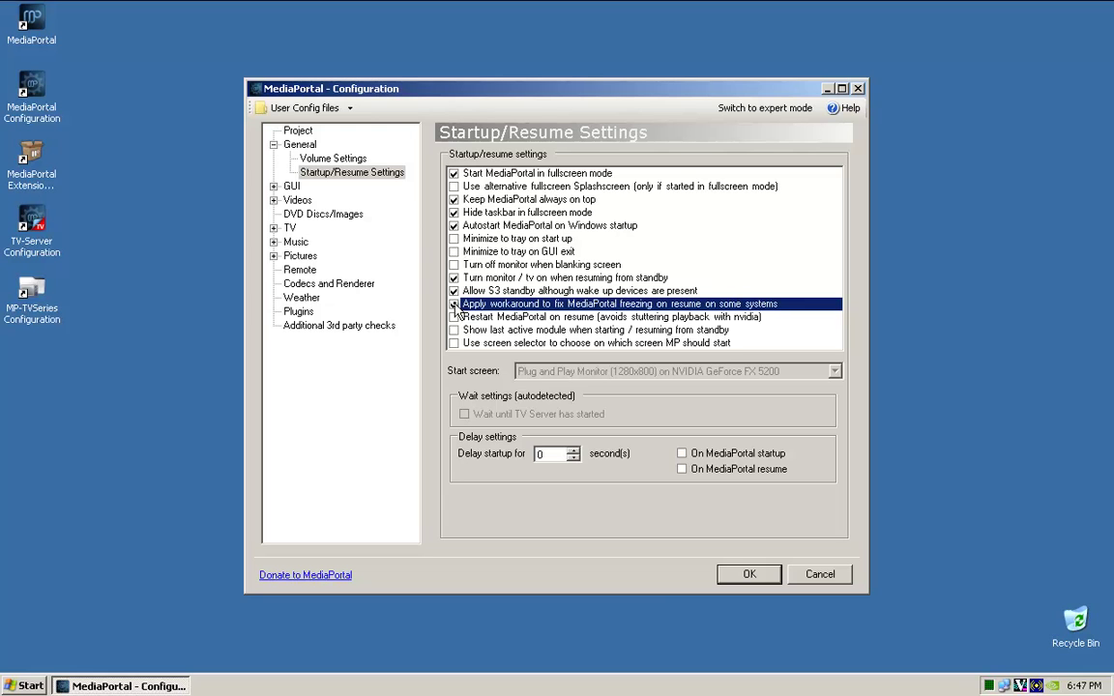
{"action": "left_click", "coordinate": [453, 317]}
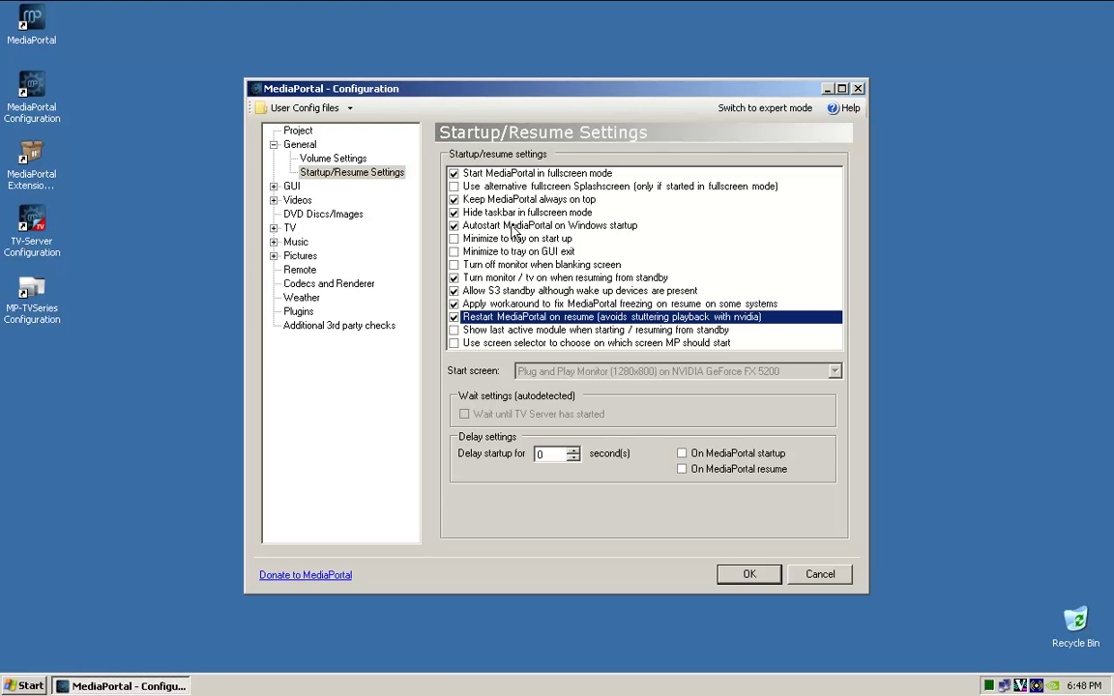
Step: Turn off Windows autostart, always-on-top and fullscreen start
{"action": "left_click", "coordinate": [457, 230]}
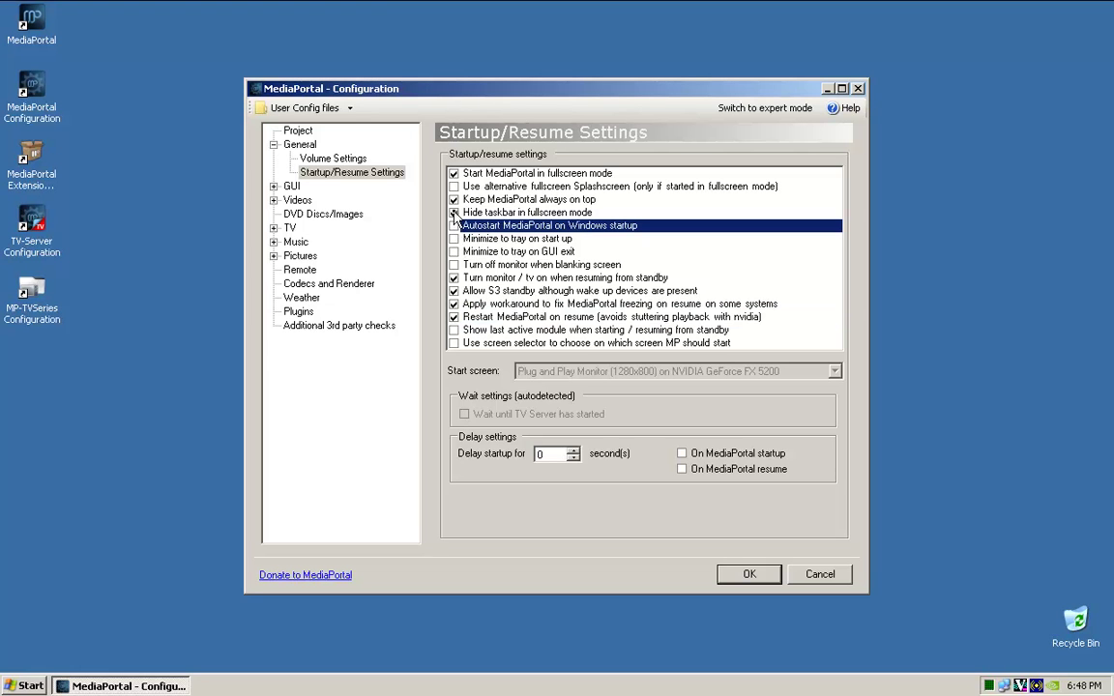
{"action": "left_click", "coordinate": [454, 200]}
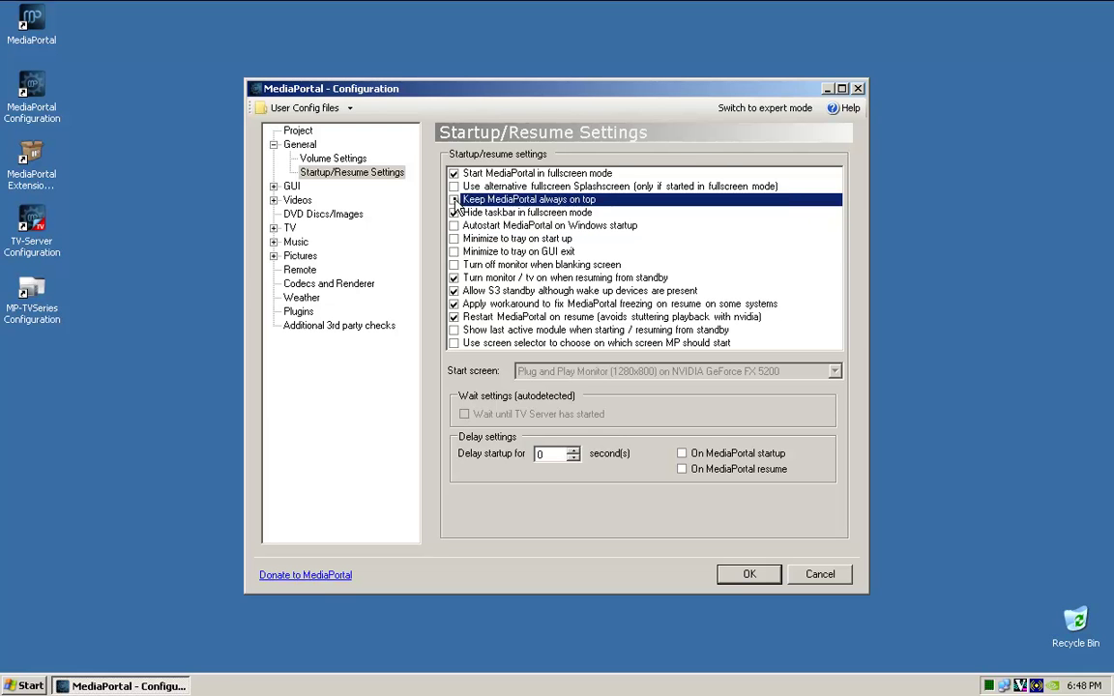
{"action": "left_click", "coordinate": [455, 173]}
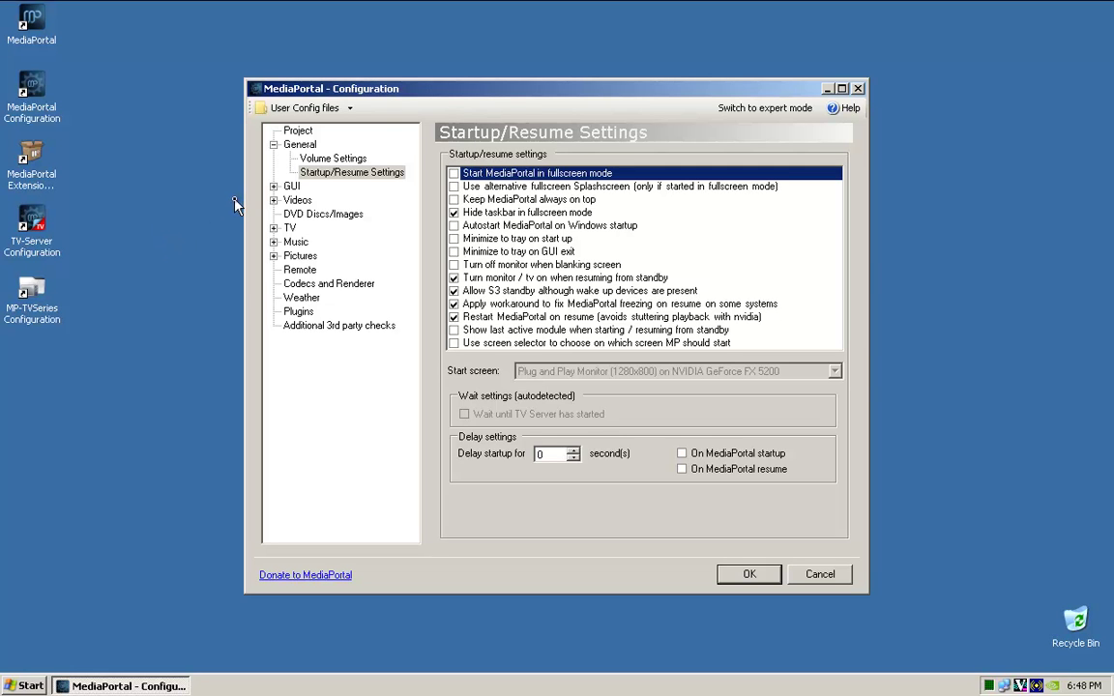
Step: Collapse General, expand GUI and select the DefaultWide skin
{"action": "left_click", "coordinate": [273, 145]}
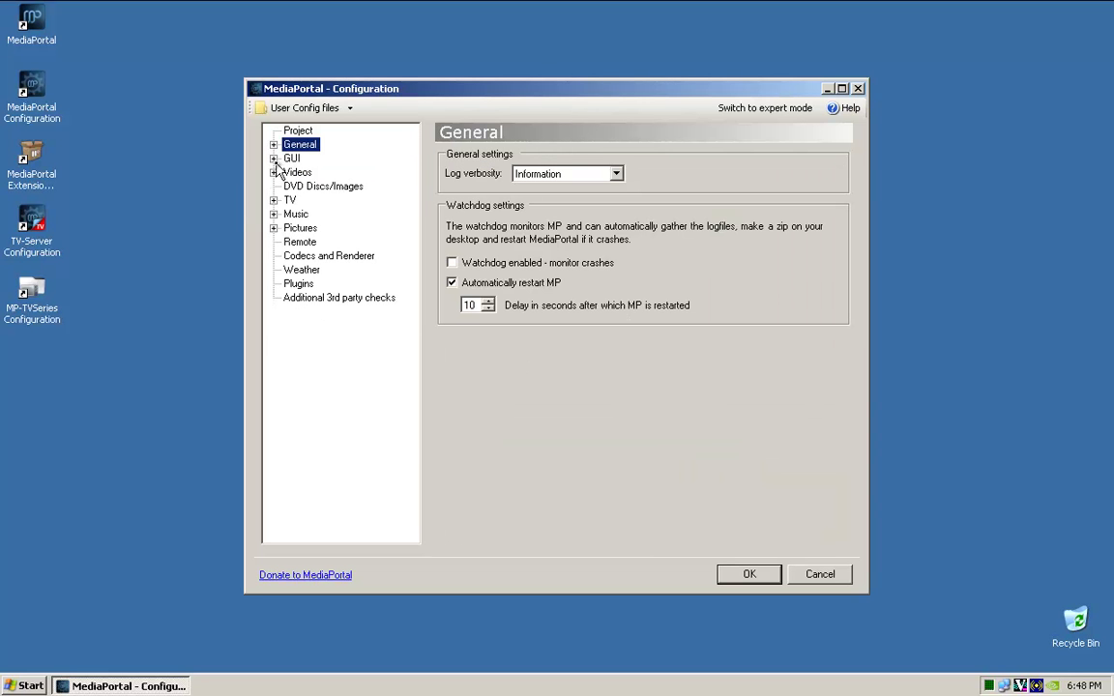
{"action": "left_click", "coordinate": [273, 157]}
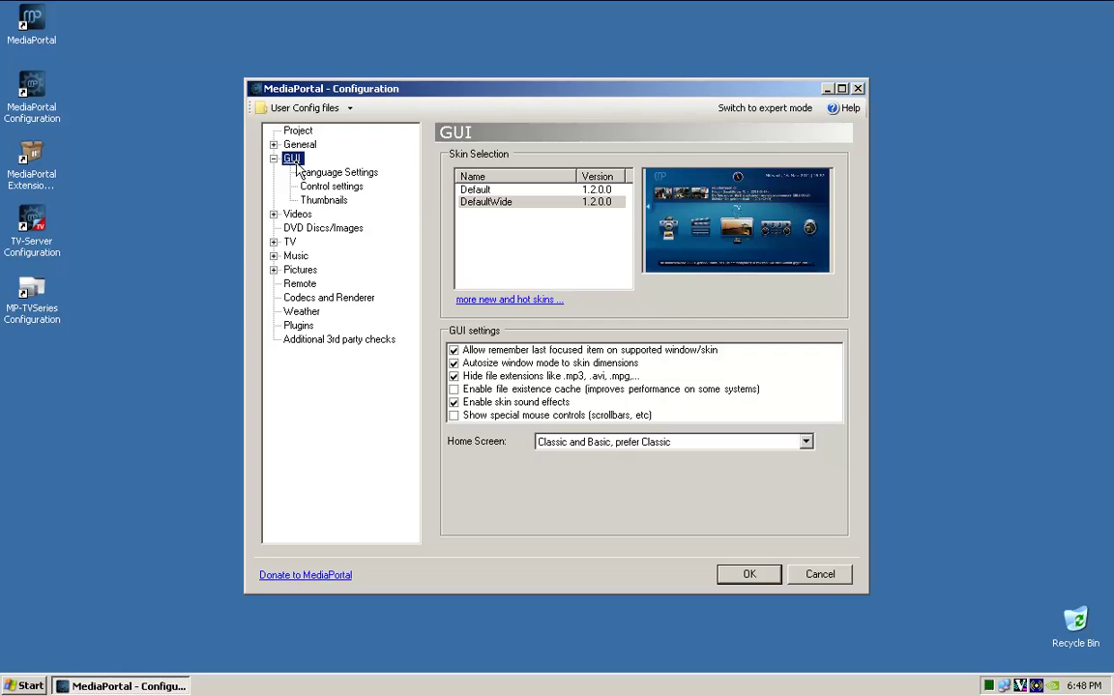
{"action": "left_click", "coordinate": [559, 249]}
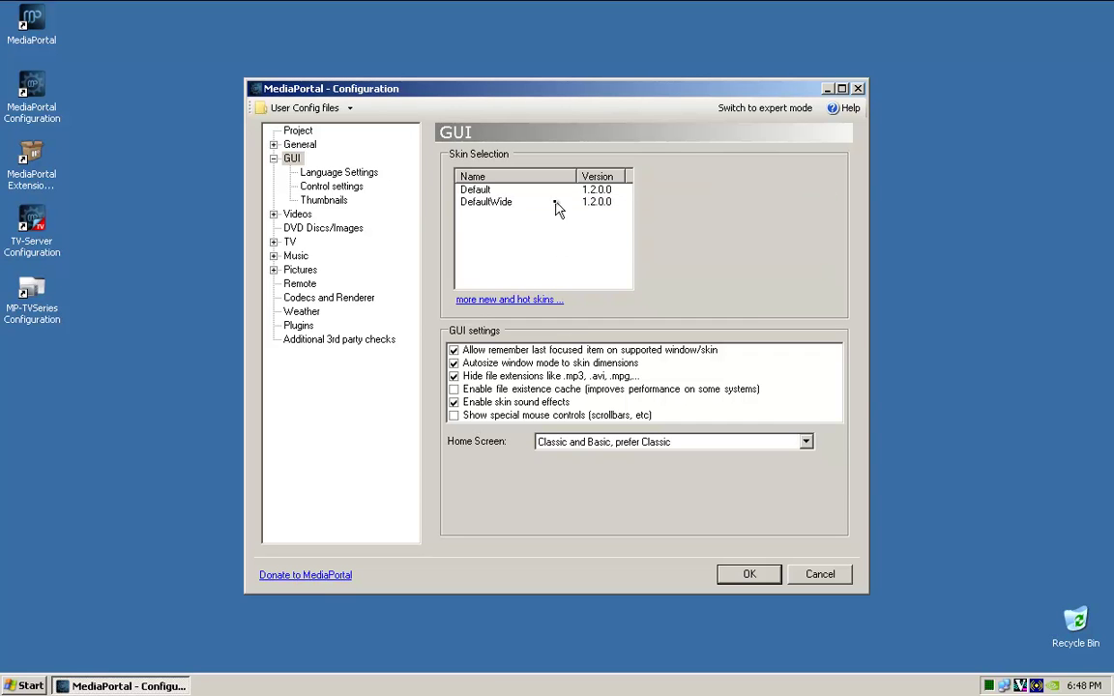
{"action": "left_click", "coordinate": [515, 206]}
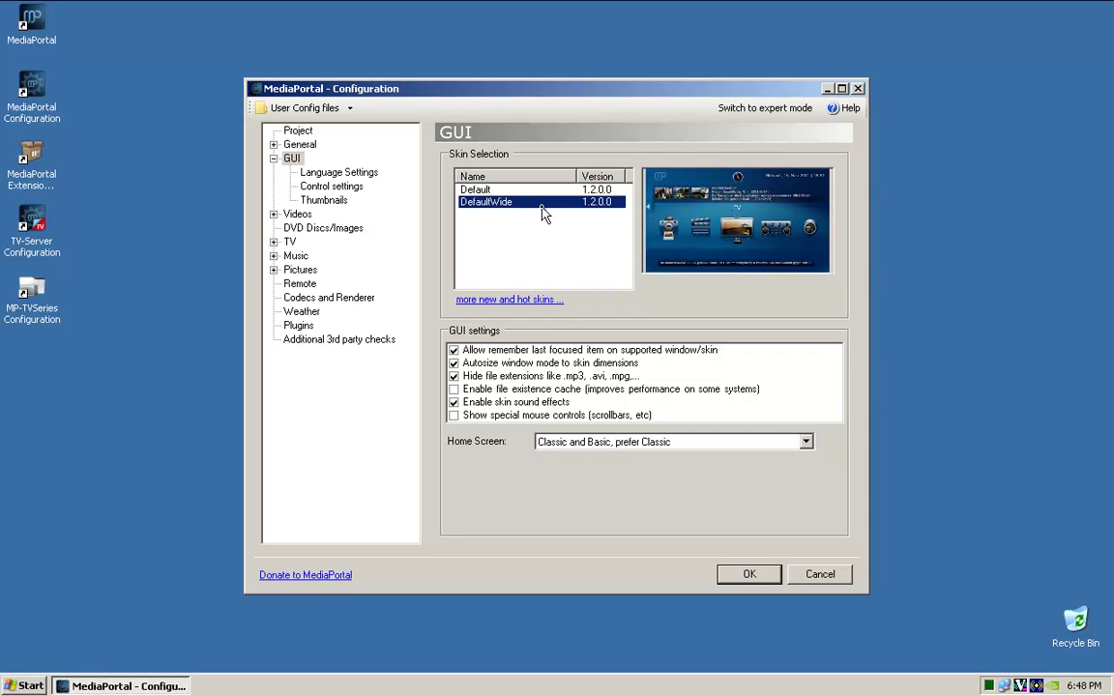
{"action": "left_click_drag", "start_coordinate": [581, 177], "coordinate": [549, 177]}
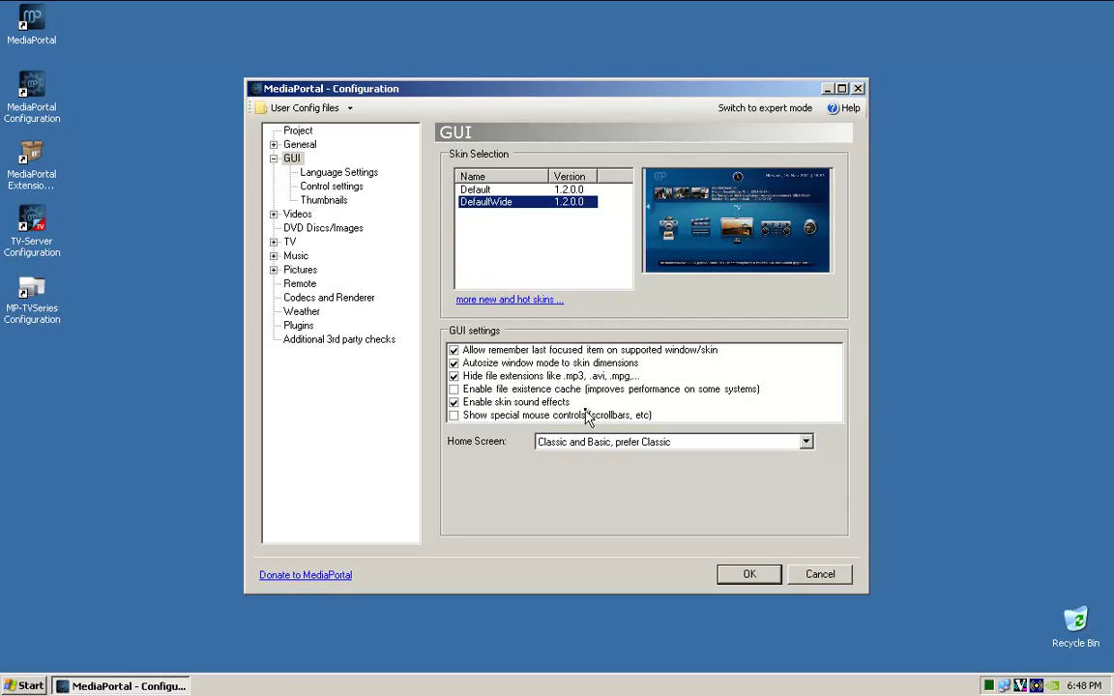
Step: Keep the Home Screen option set to prefer Classic
{"action": "left_click", "coordinate": [635, 442]}
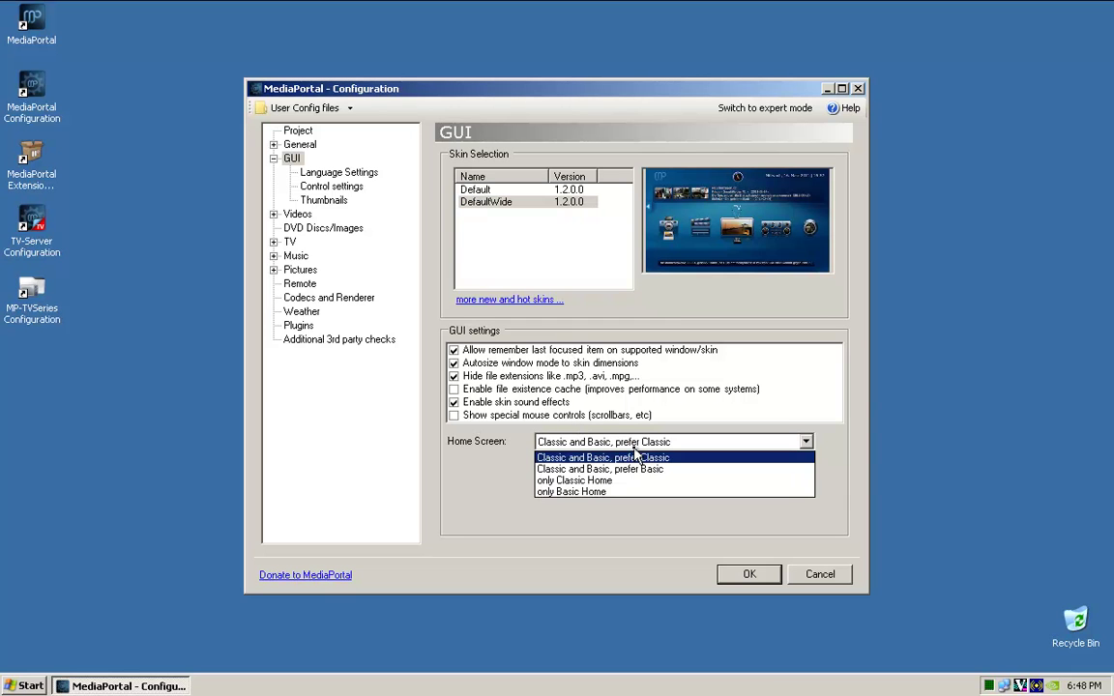
{"action": "left_click", "coordinate": [652, 470]}
{"action": "left_click", "coordinate": [653, 447]}
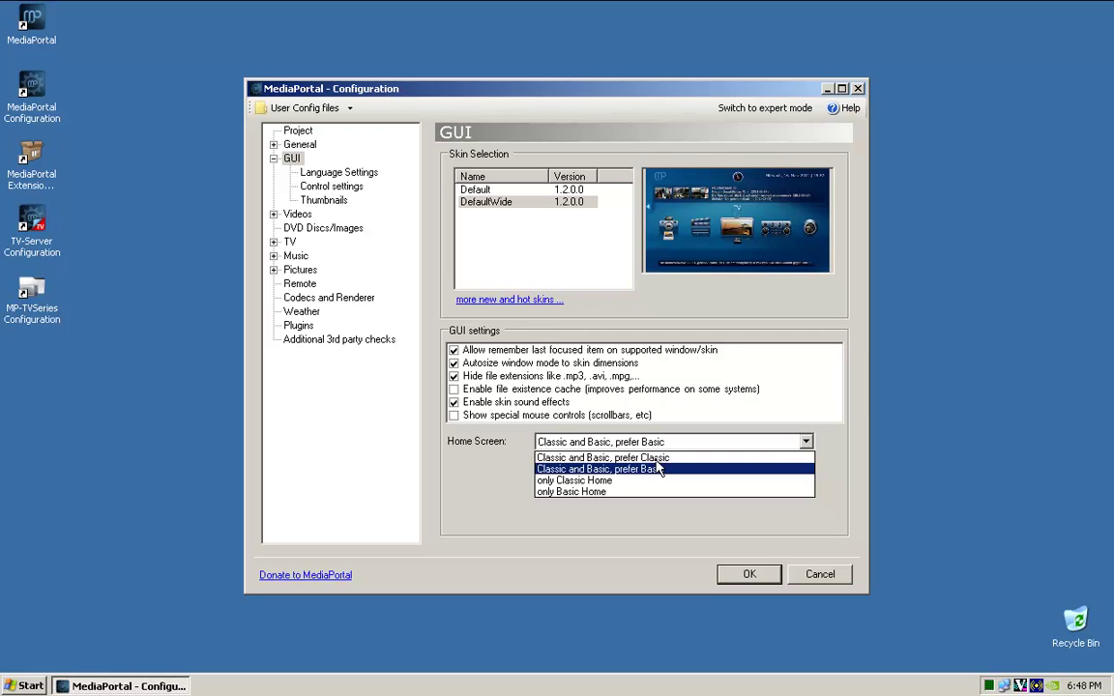
{"action": "left_click", "coordinate": [657, 458]}
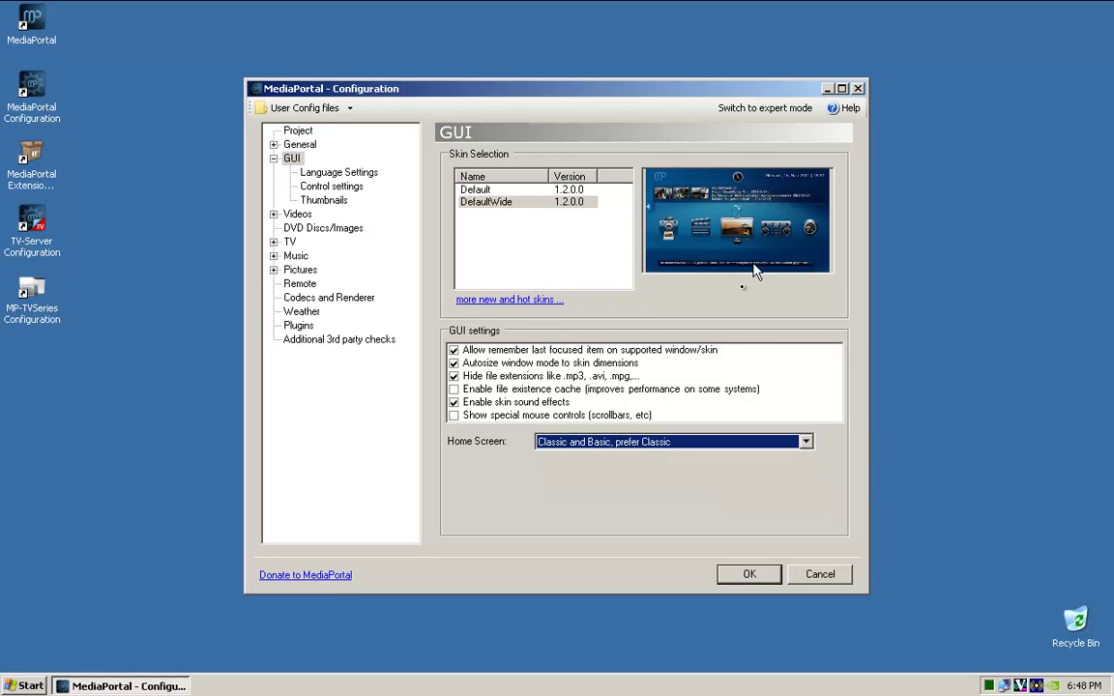
Step: Browse the GUI Language, Control and Thumbnails pages, then expand Videos to its general settings
{"action": "left_click", "coordinate": [325, 172]}
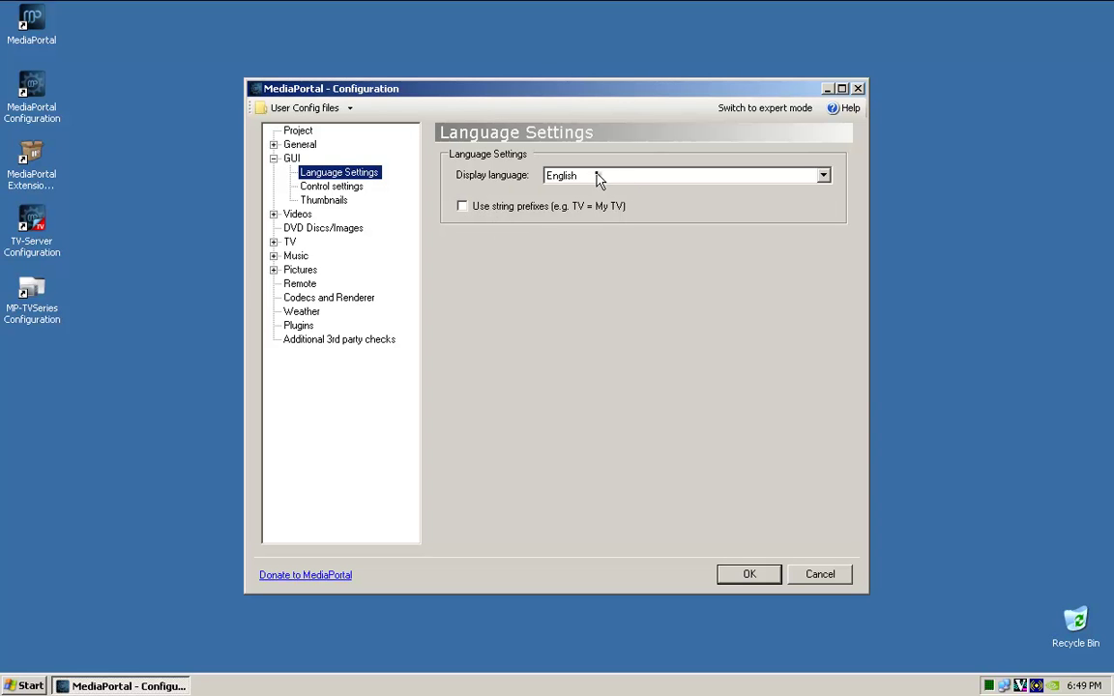
{"action": "left_click", "coordinate": [329, 188]}
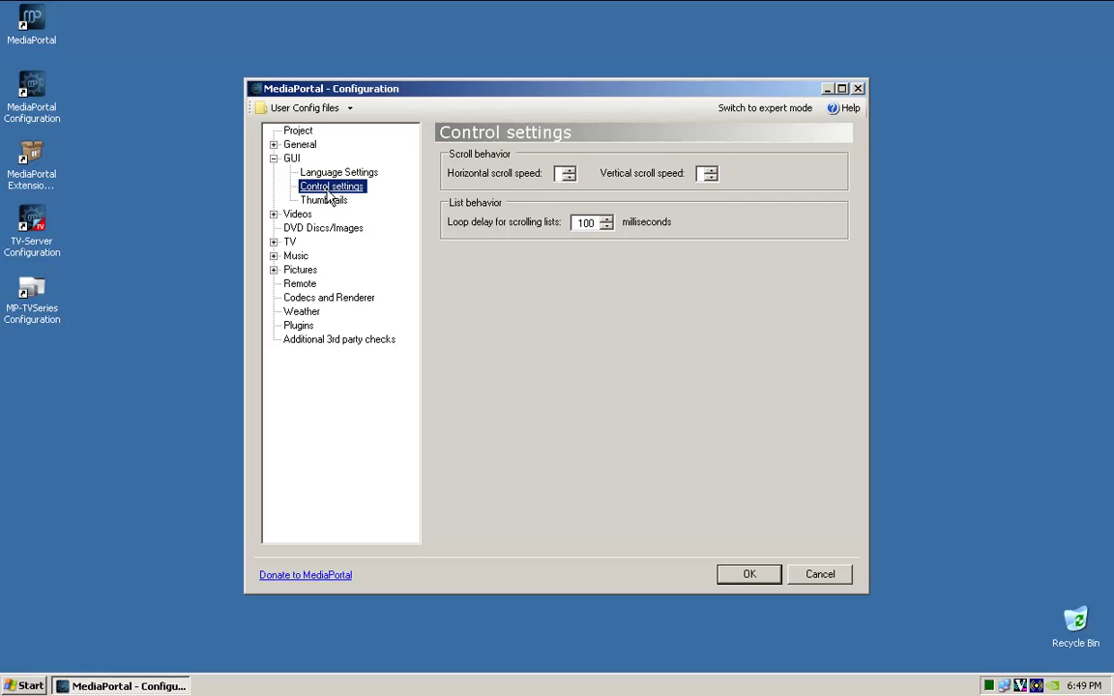
{"action": "left_click", "coordinate": [330, 201]}
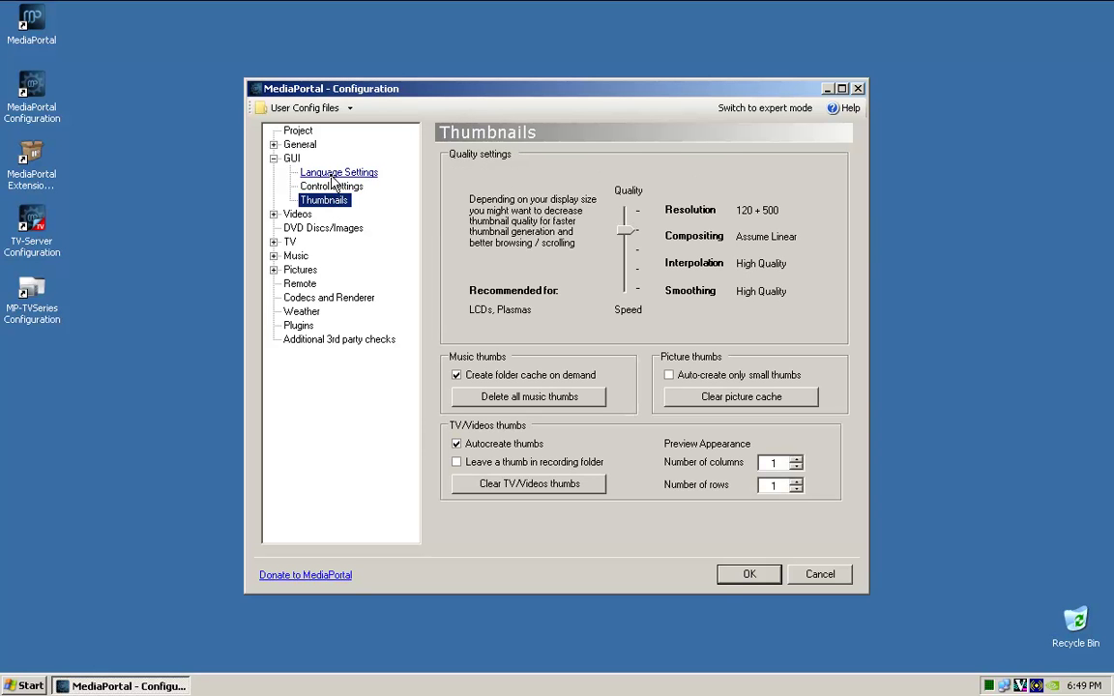
{"action": "left_click", "coordinate": [302, 174]}
{"action": "left_click", "coordinate": [329, 188]}
{"action": "left_click", "coordinate": [333, 202]}
{"action": "left_click", "coordinate": [324, 187]}
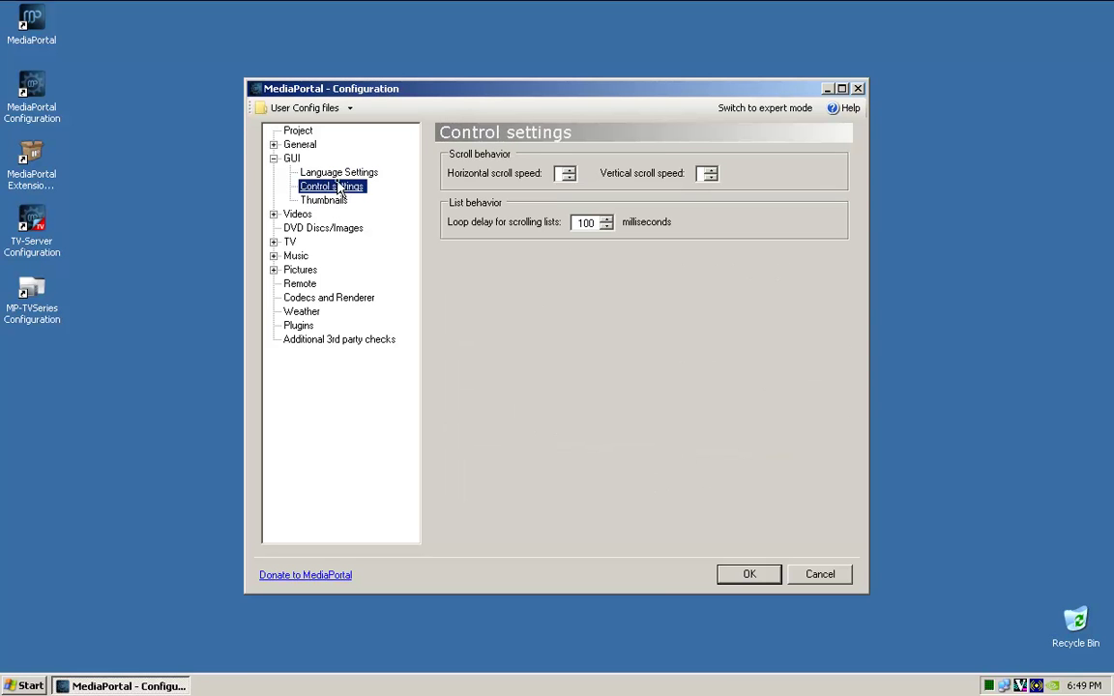
{"action": "left_click", "coordinate": [273, 159]}
{"action": "left_click", "coordinate": [274, 172]}
{"action": "left_click", "coordinate": [297, 173]}
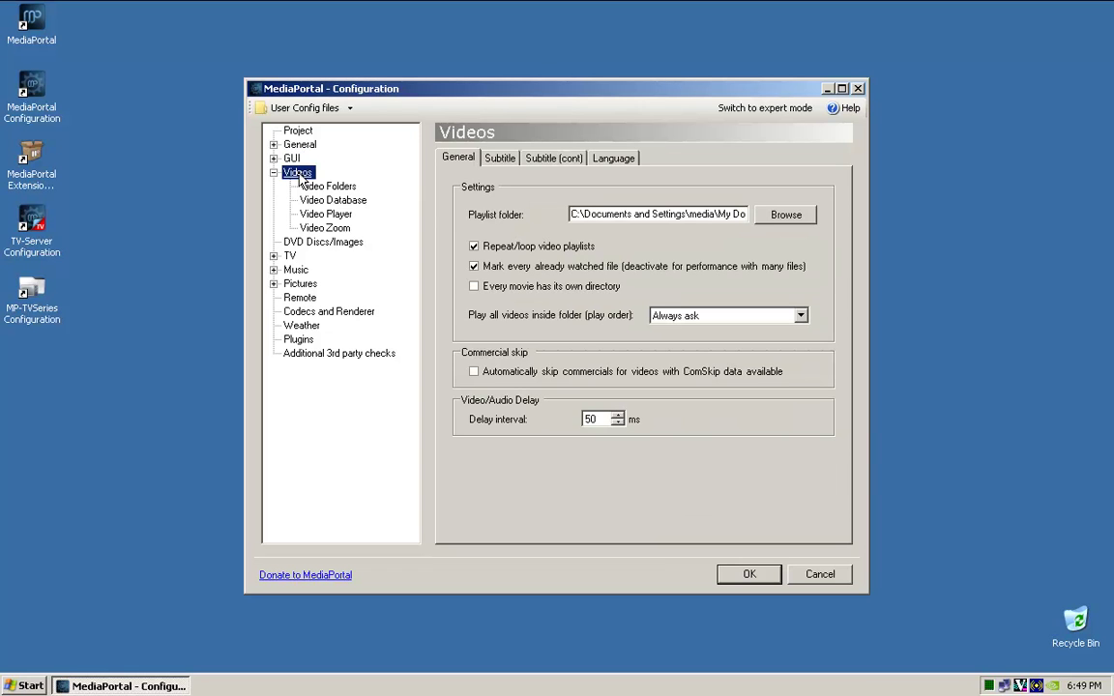
Step: Review the Videos Subtitle, Subtitle (cont) and Language tabs, then go to Video Folders
{"action": "left_click", "coordinate": [498, 159]}
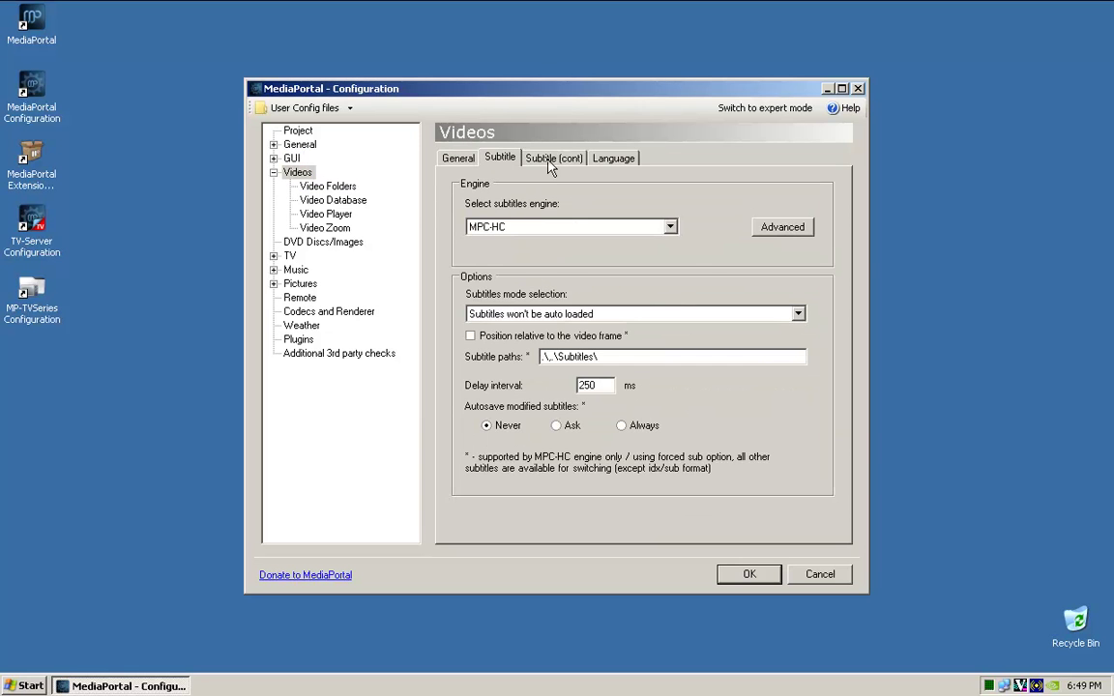
{"action": "left_click", "coordinate": [556, 160]}
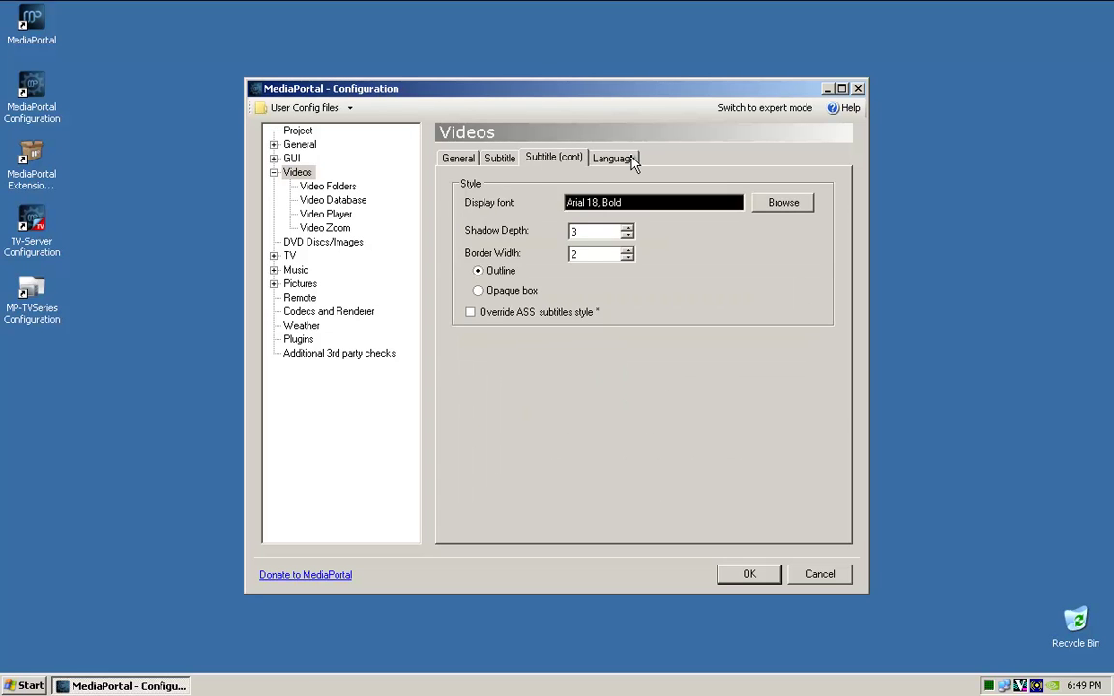
{"action": "left_click", "coordinate": [623, 161]}
{"action": "left_click", "coordinate": [460, 160]}
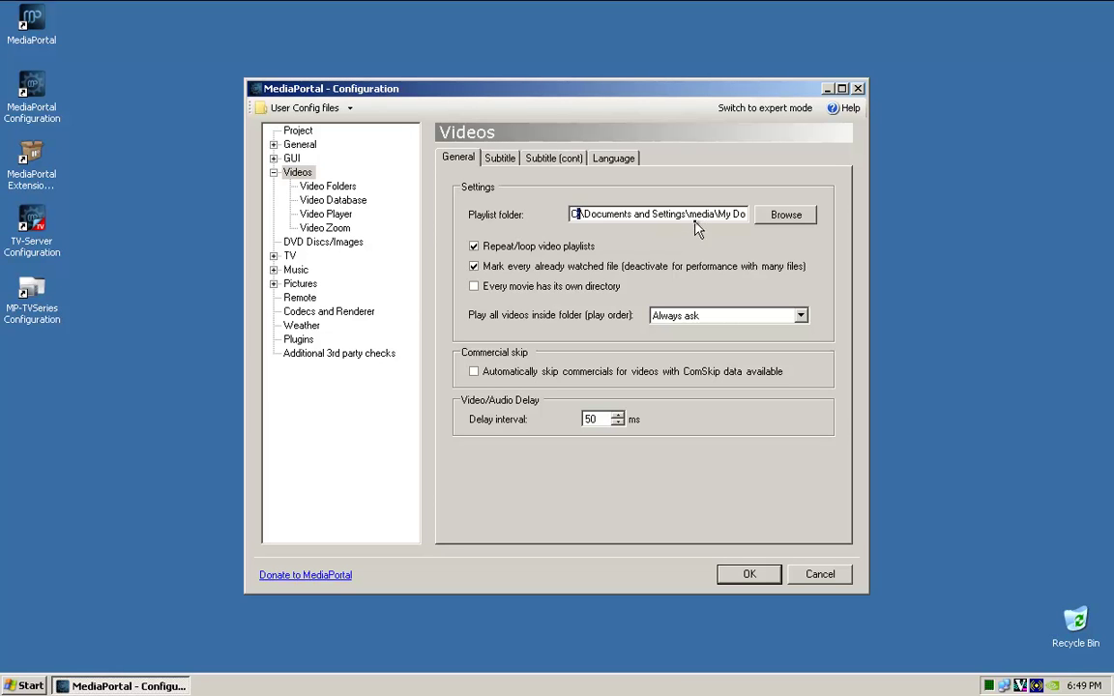
{"action": "left_click", "coordinate": [322, 186]}
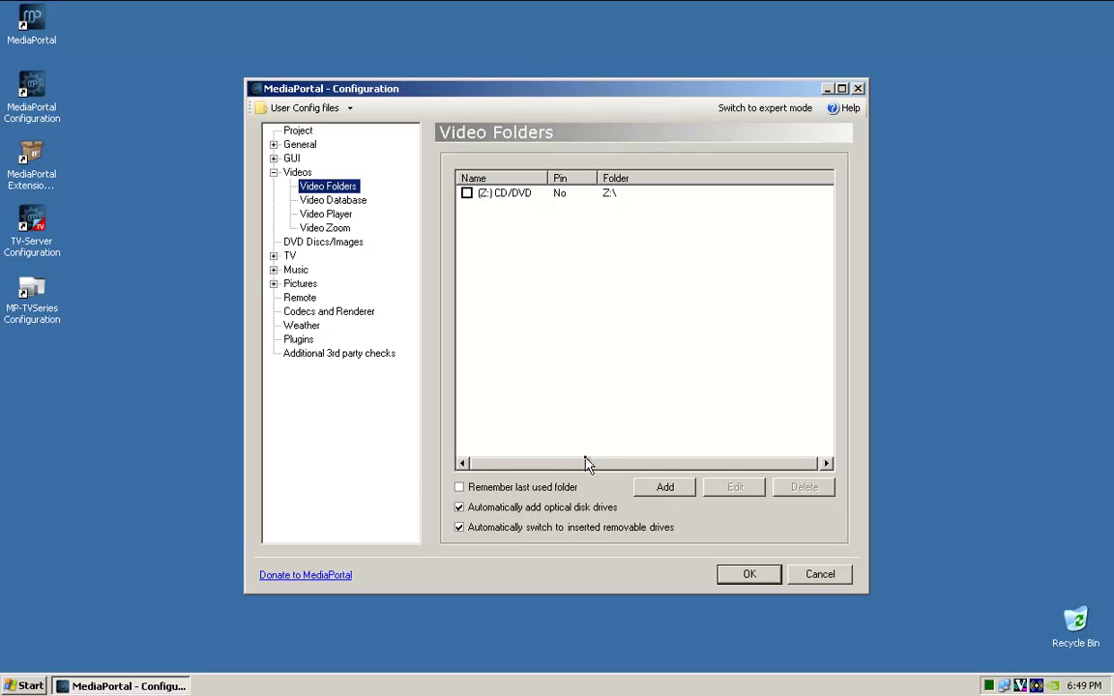
Step: Add a video folder named 'Media' pointing to the F:\ drive
{"action": "left_click", "coordinate": [679, 489]}
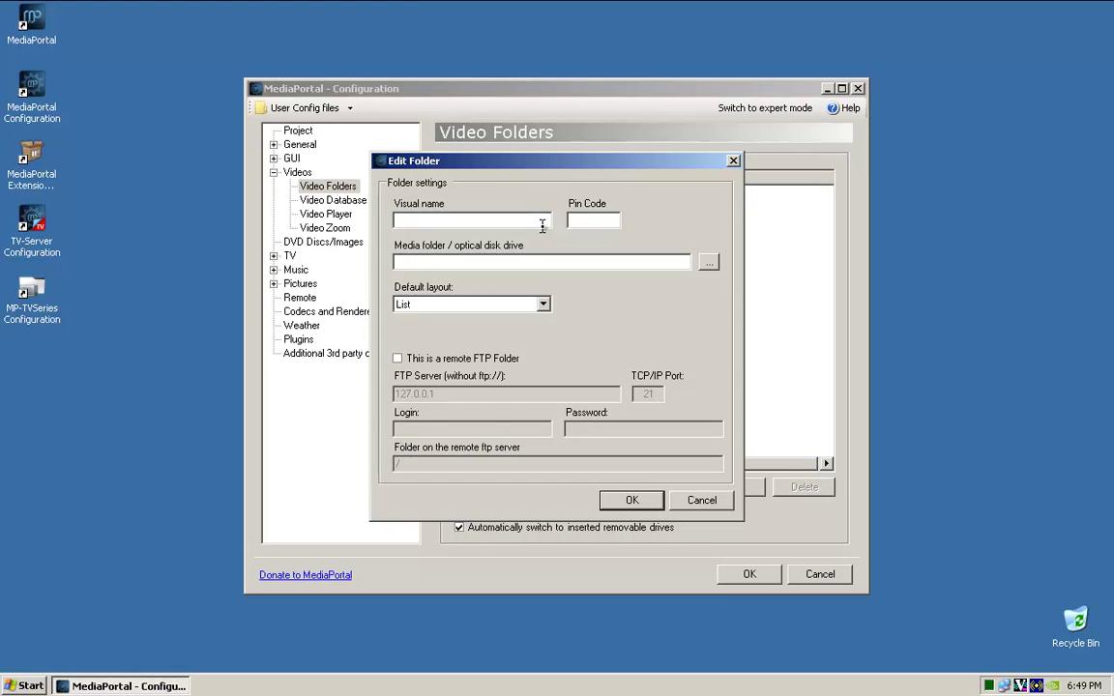
{"action": "type", "text": "edi"}
{"action": "left_click", "coordinate": [706, 268]}
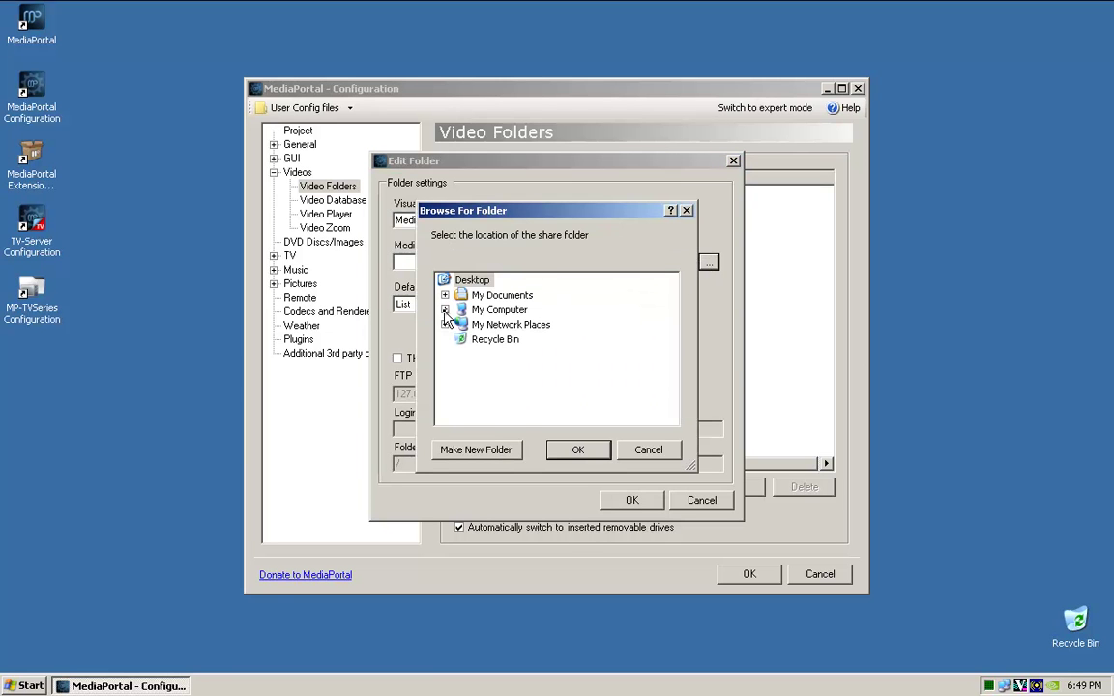
{"action": "left_click", "coordinate": [445, 310]}
{"action": "double_click", "coordinate": [479, 354]}
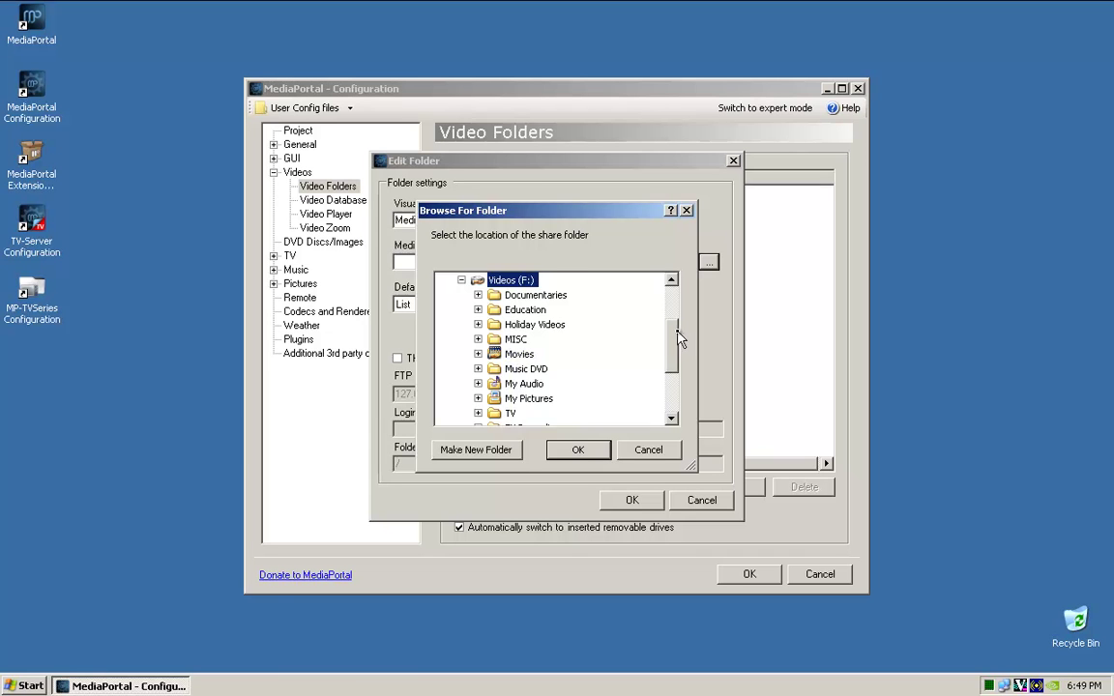
{"action": "mouse_move", "coordinate": [674, 339]}
{"action": "left_mouse_down"}
{"action": "mouse_move", "coordinate": [675, 362]}
{"action": "mouse_move", "coordinate": [674, 346]}
{"action": "left_mouse_up"}
{"action": "left_click", "coordinate": [580, 451]}
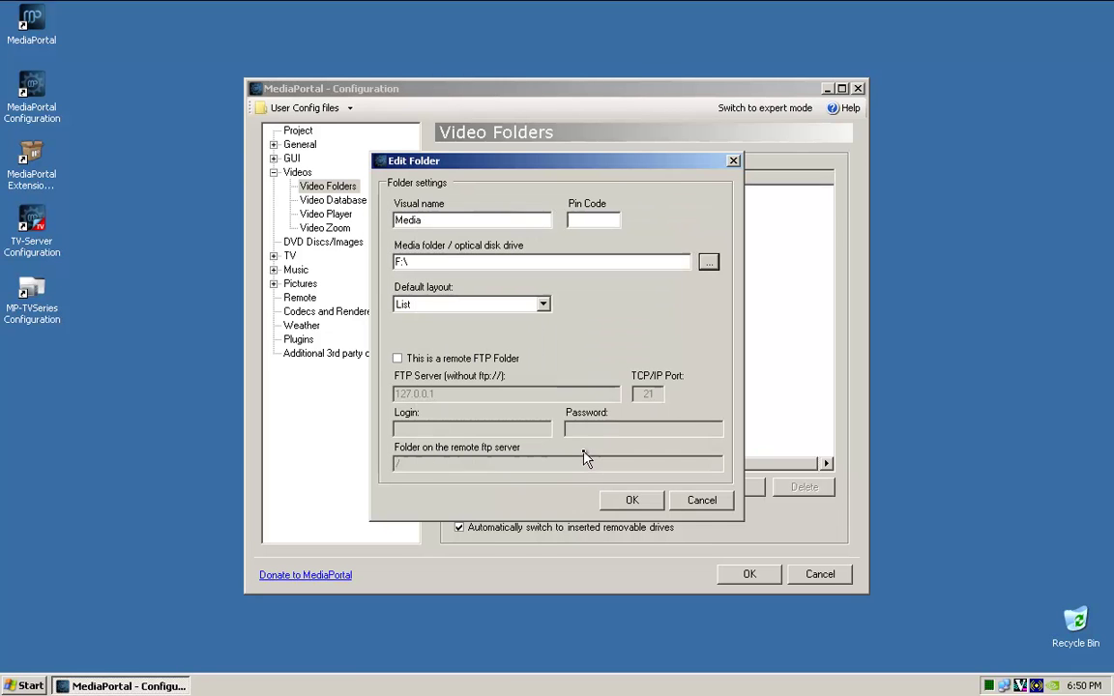
{"action": "left_click", "coordinate": [634, 501]}
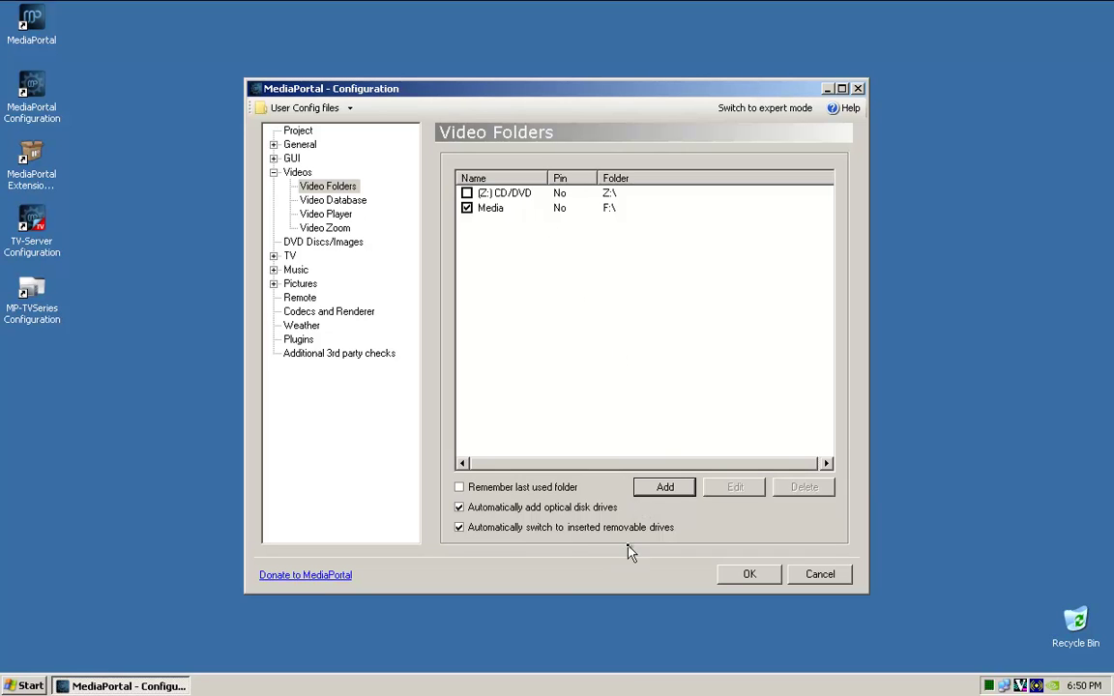
Step: Turn off automatic optical-drive adding and automatic switching to removable drives
{"action": "left_click", "coordinate": [458, 507]}
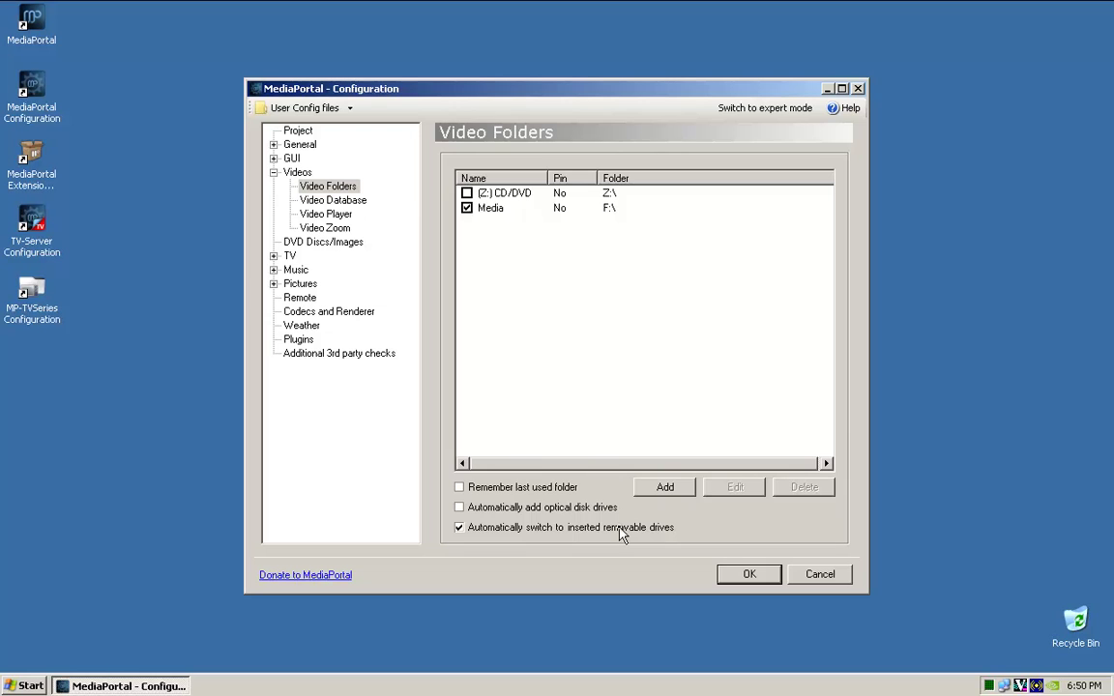
{"action": "left_click", "coordinate": [572, 535]}
{"action": "left_click", "coordinate": [496, 218]}
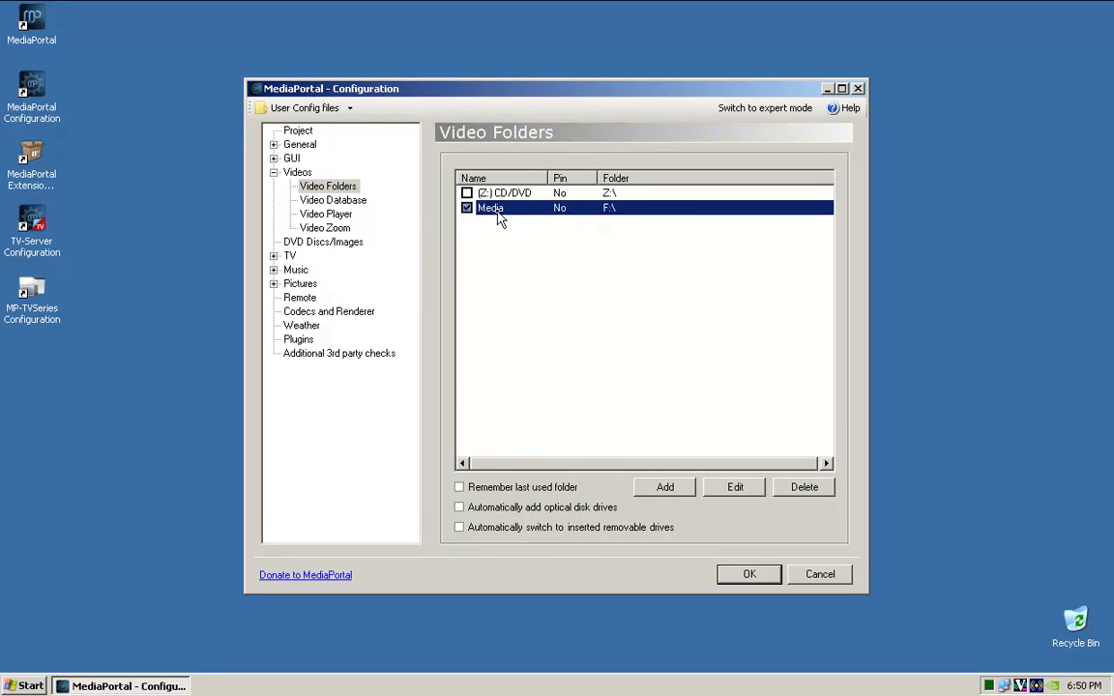
{"action": "left_click", "coordinate": [344, 202]}
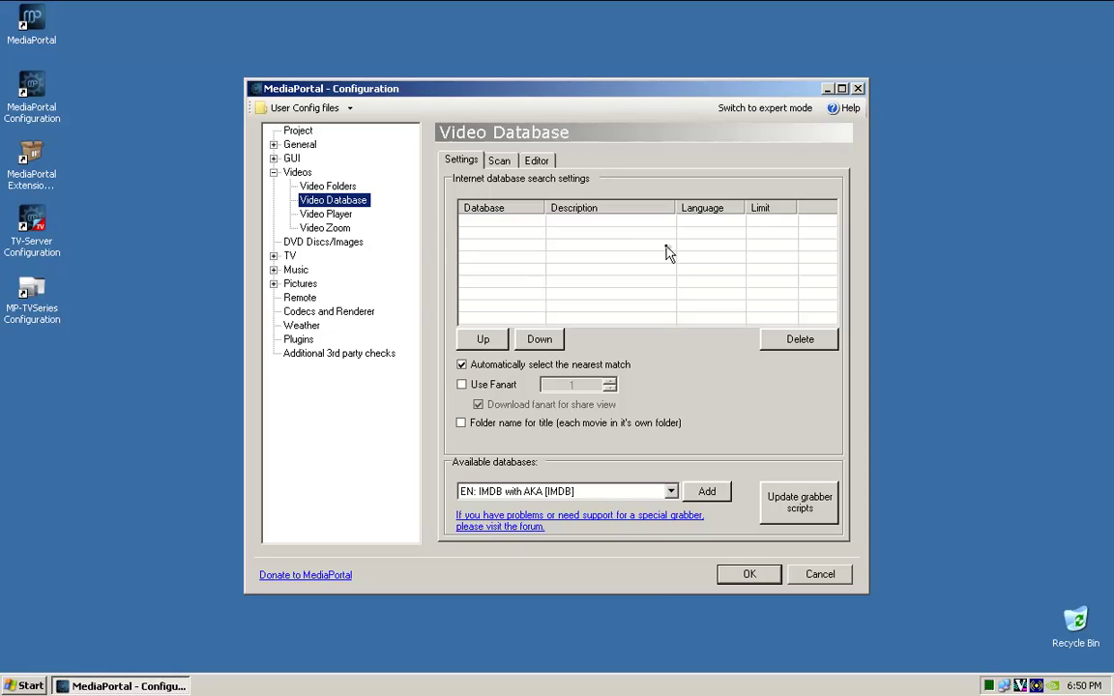
Step: Look through the Video Database Scan, Editor and Settings tabs, then the Video Player and Video Zoom pages
{"action": "left_click", "coordinate": [507, 163]}
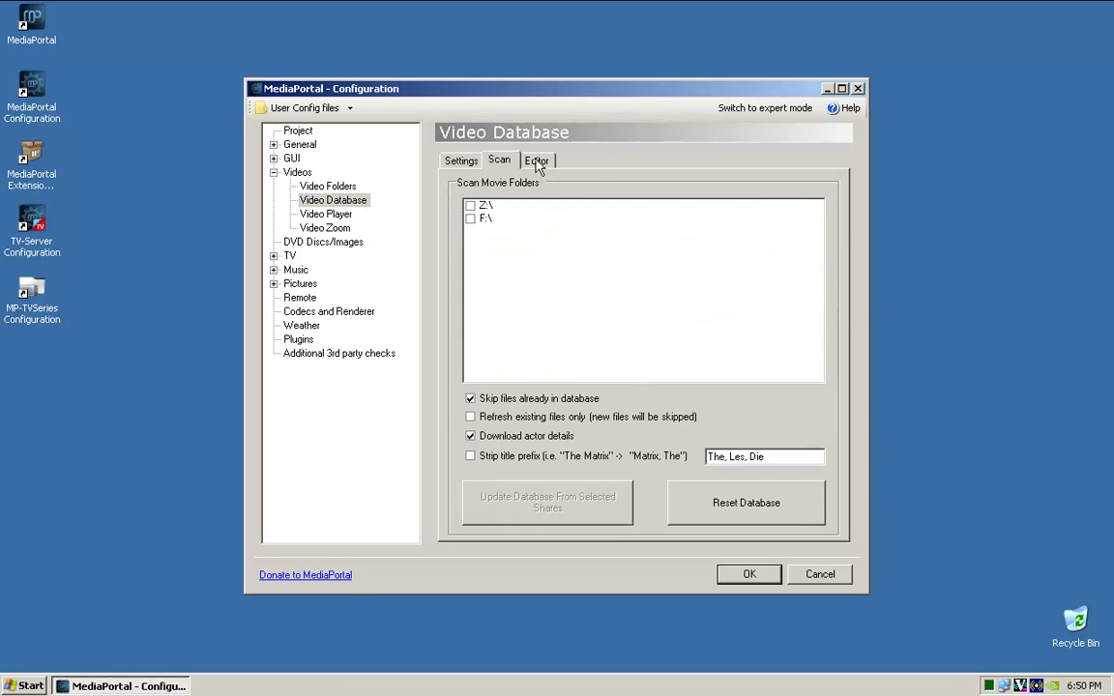
{"action": "left_click", "coordinate": [537, 161]}
{"action": "left_click", "coordinate": [460, 163]}
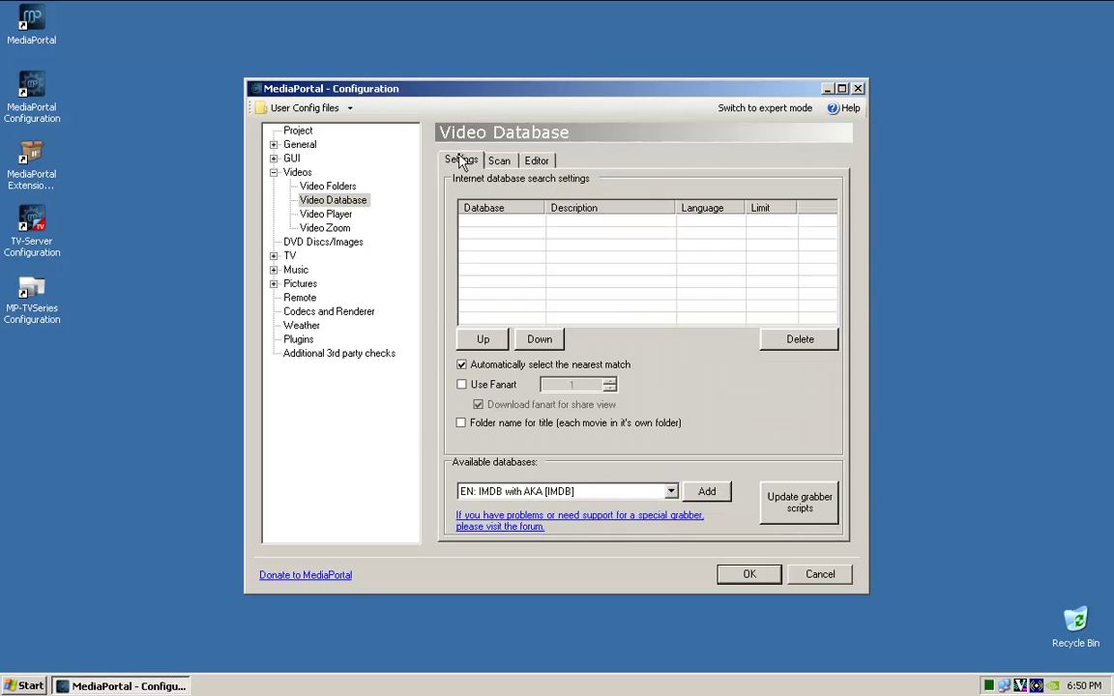
{"action": "left_click", "coordinate": [334, 215]}
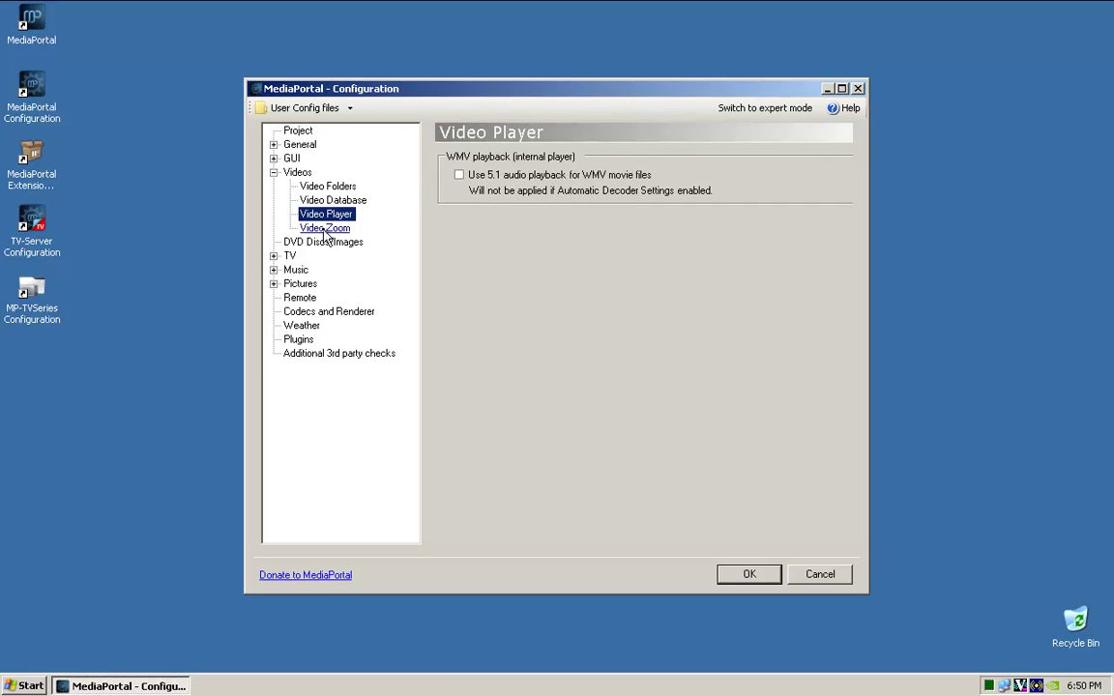
{"action": "left_click", "coordinate": [325, 229]}
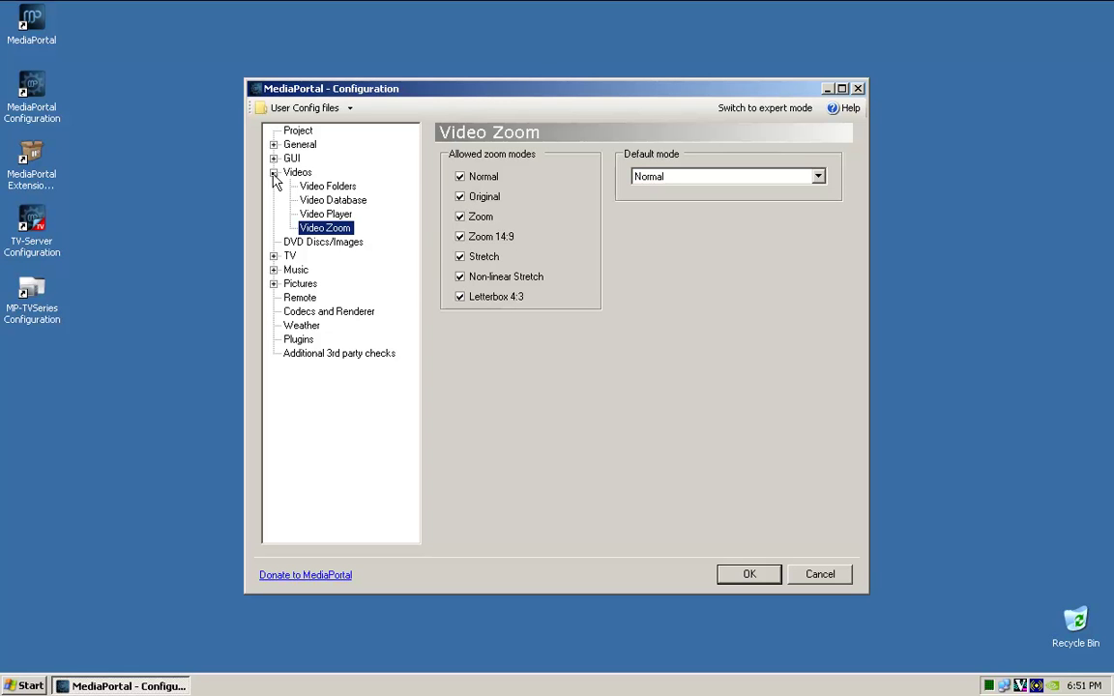
Step: Collapse Videos, view DVD Discs/Images, then expand TV to its main settings page
{"action": "left_click", "coordinate": [274, 173]}
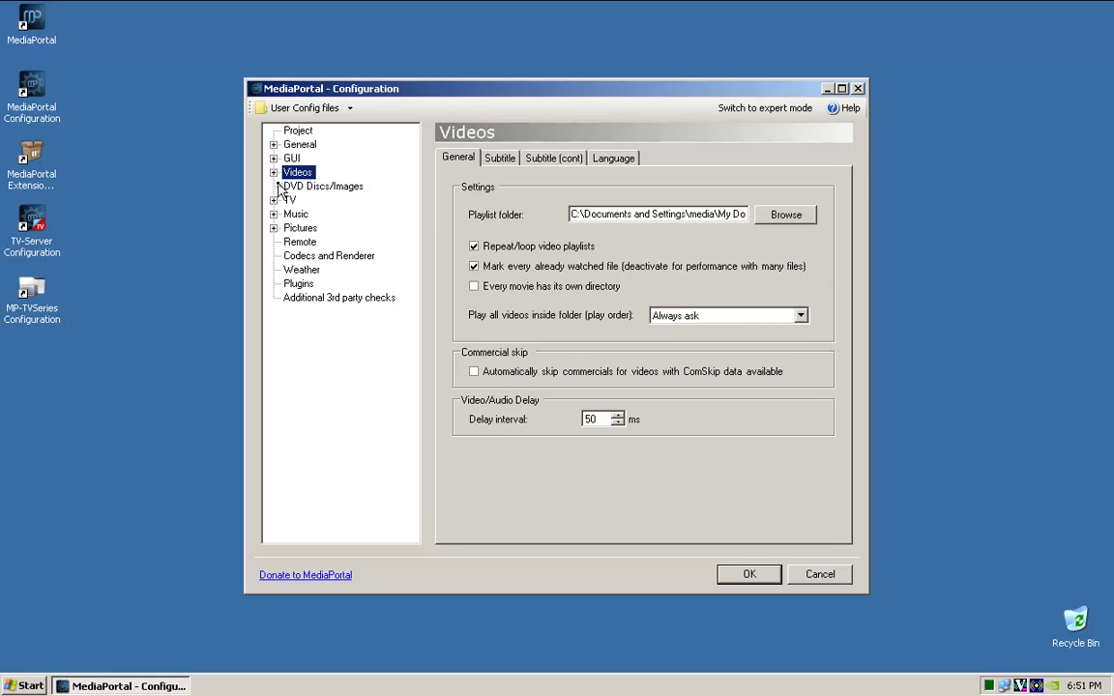
{"action": "left_click", "coordinate": [311, 189]}
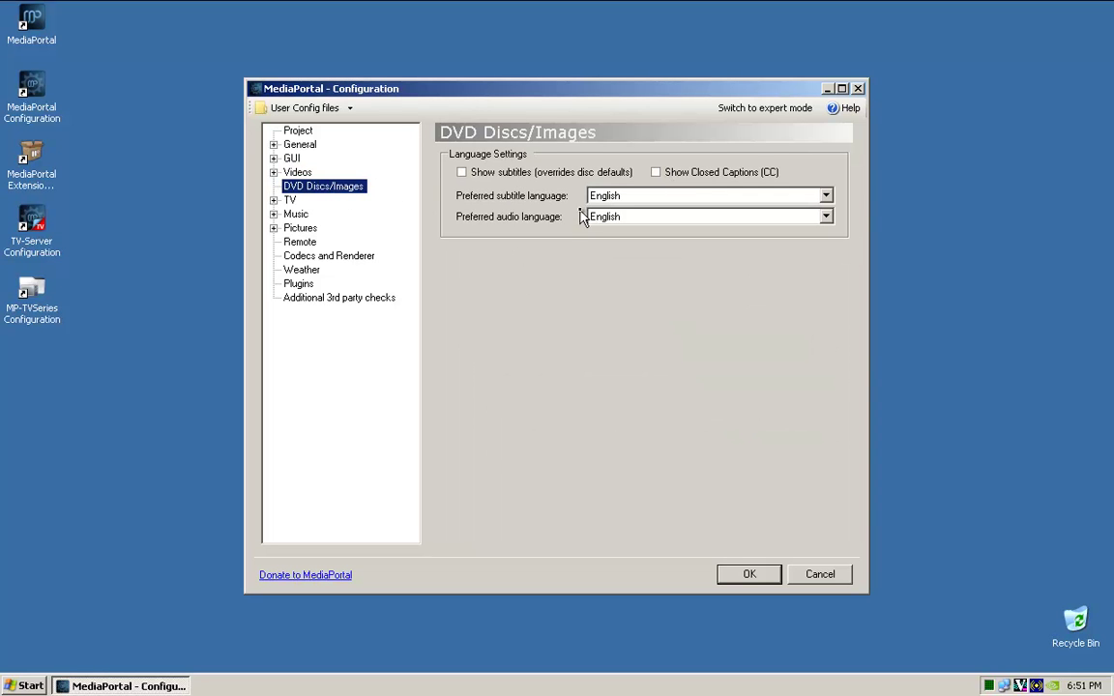
{"action": "left_click", "coordinate": [274, 200]}
{"action": "left_click", "coordinate": [290, 202]}
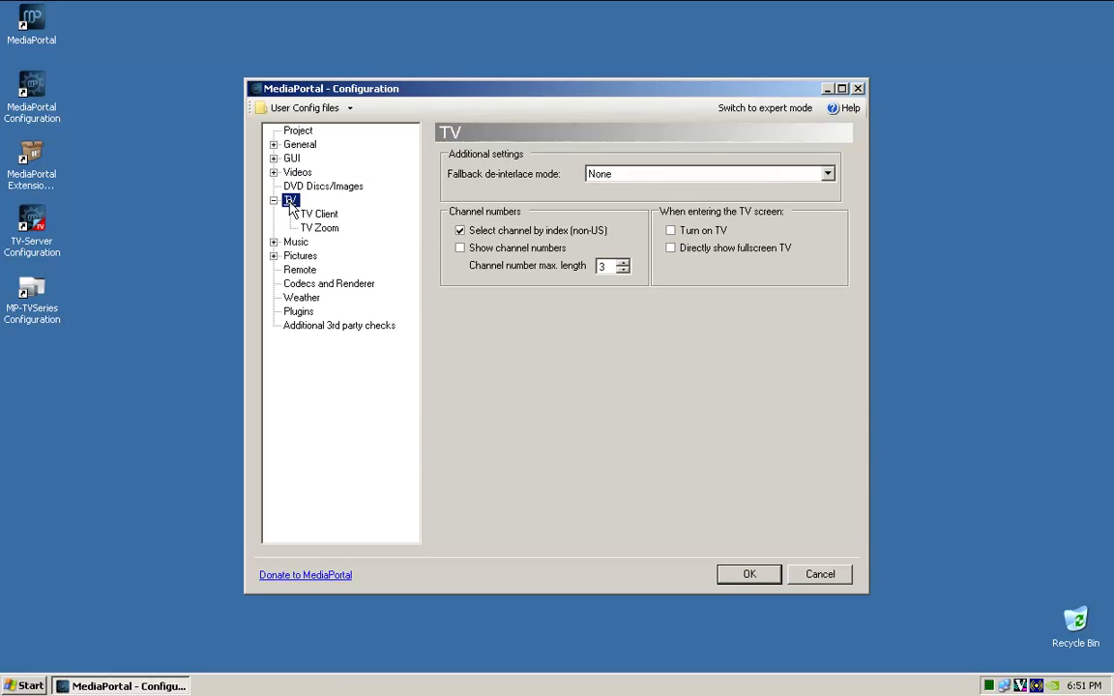
Step: Keep fallback de-interlace at None and set the TV Client hostname to 192.168.1.1
{"action": "left_click", "coordinate": [663, 173]}
{"action": "left_click", "coordinate": [597, 176]}
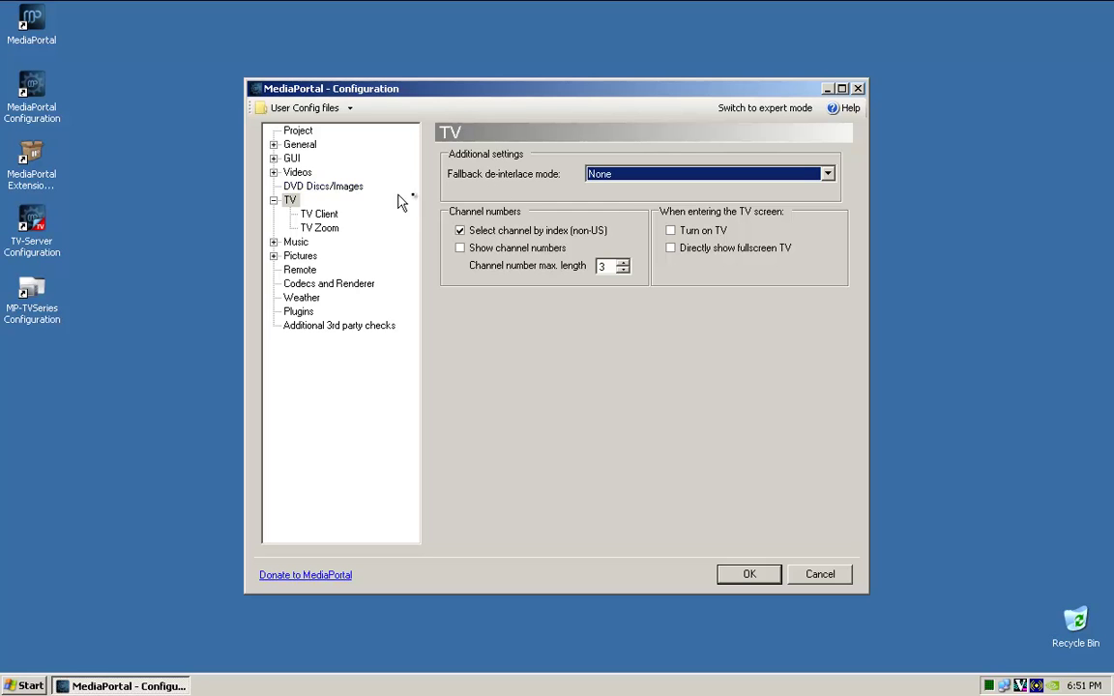
{"action": "left_click", "coordinate": [317, 216]}
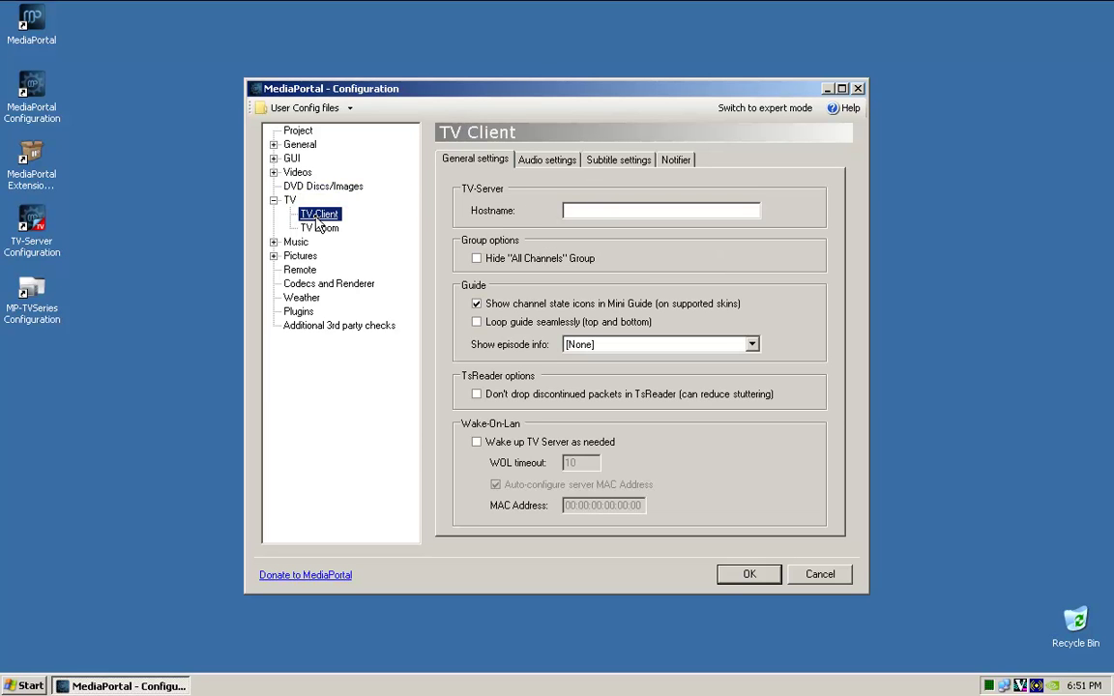
{"action": "left_click", "coordinate": [600, 209]}
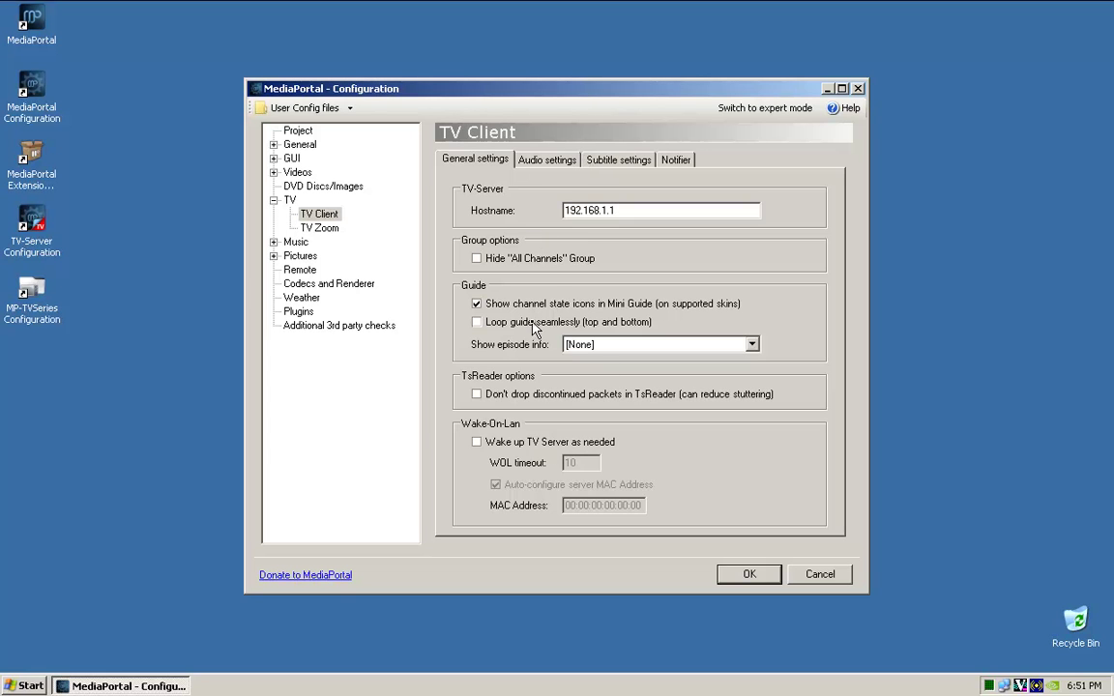
Step: Review the TV Client Audio, Subtitle and General tabs, then the TV Zoom page
{"action": "left_click", "coordinate": [549, 160]}
{"action": "left_click", "coordinate": [609, 162]}
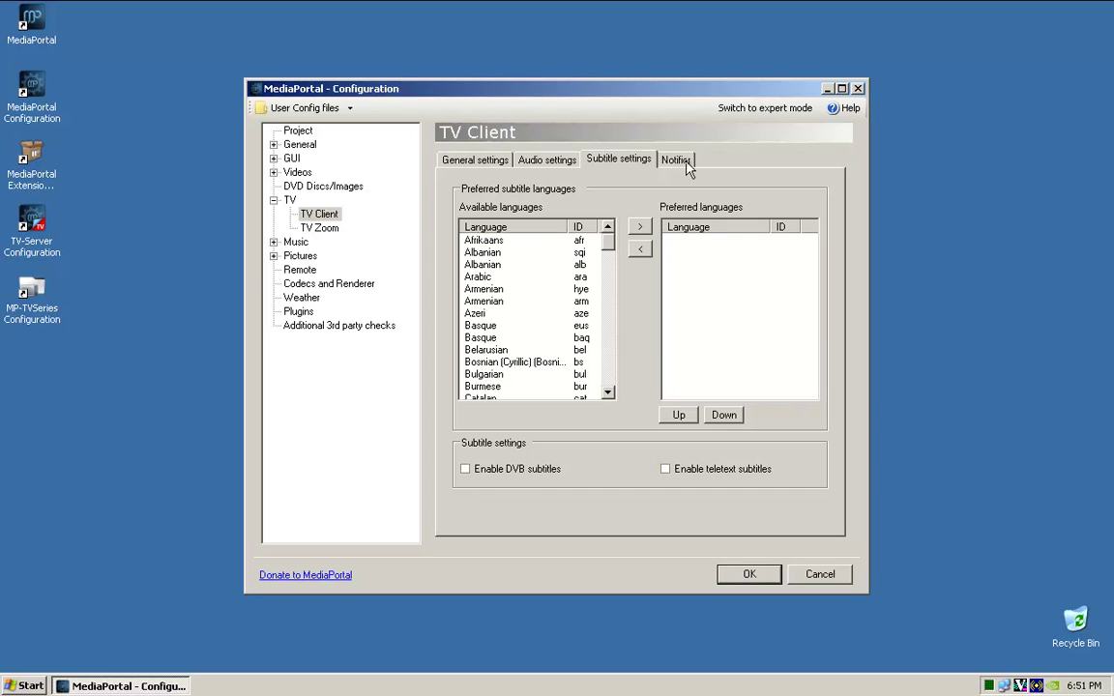
{"action": "left_click", "coordinate": [447, 158]}
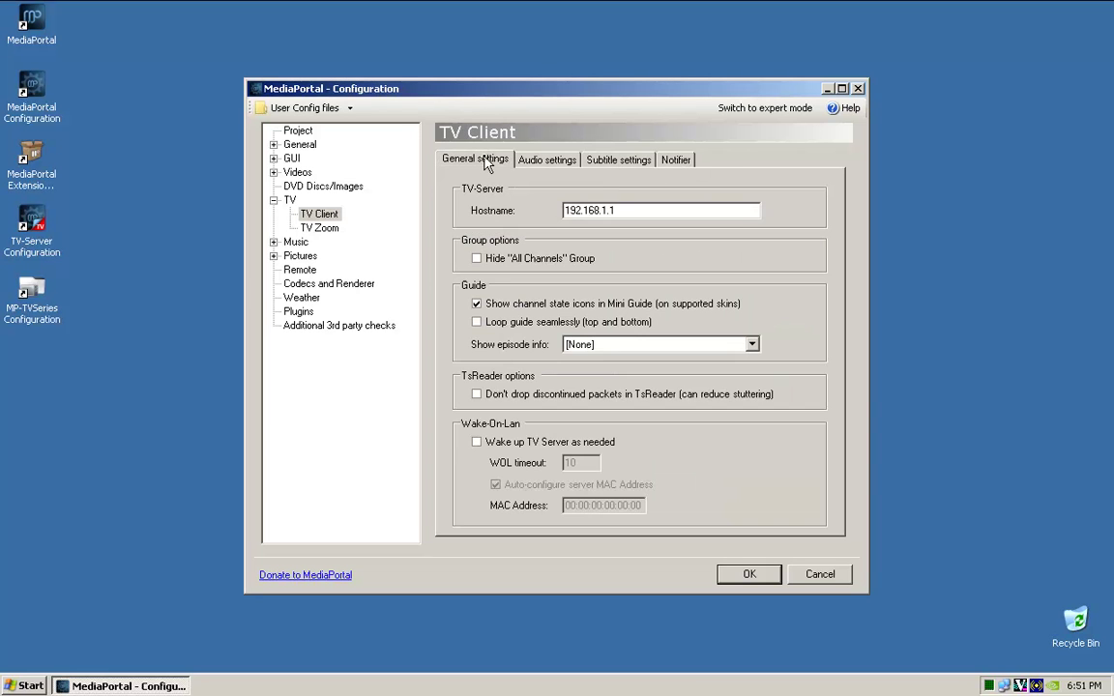
{"action": "left_click", "coordinate": [324, 231]}
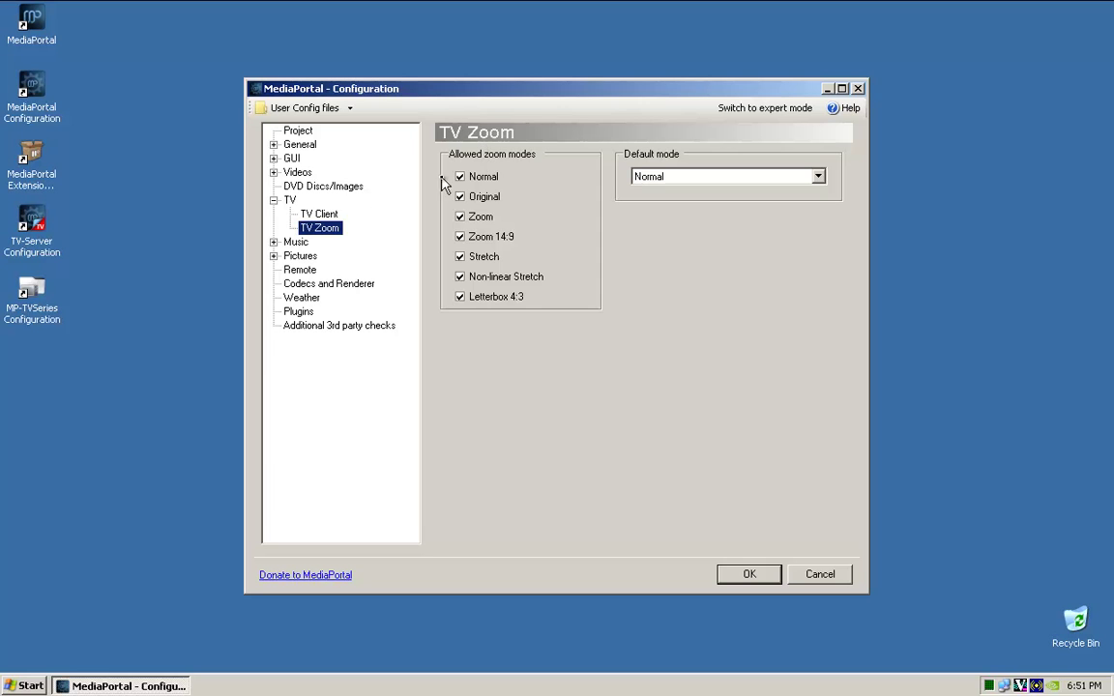
Step: Browse the Music Play, Now Playing, Playlist and Visualization tabs, then tick My Music in Music Folders
{"action": "left_click", "coordinate": [274, 200]}
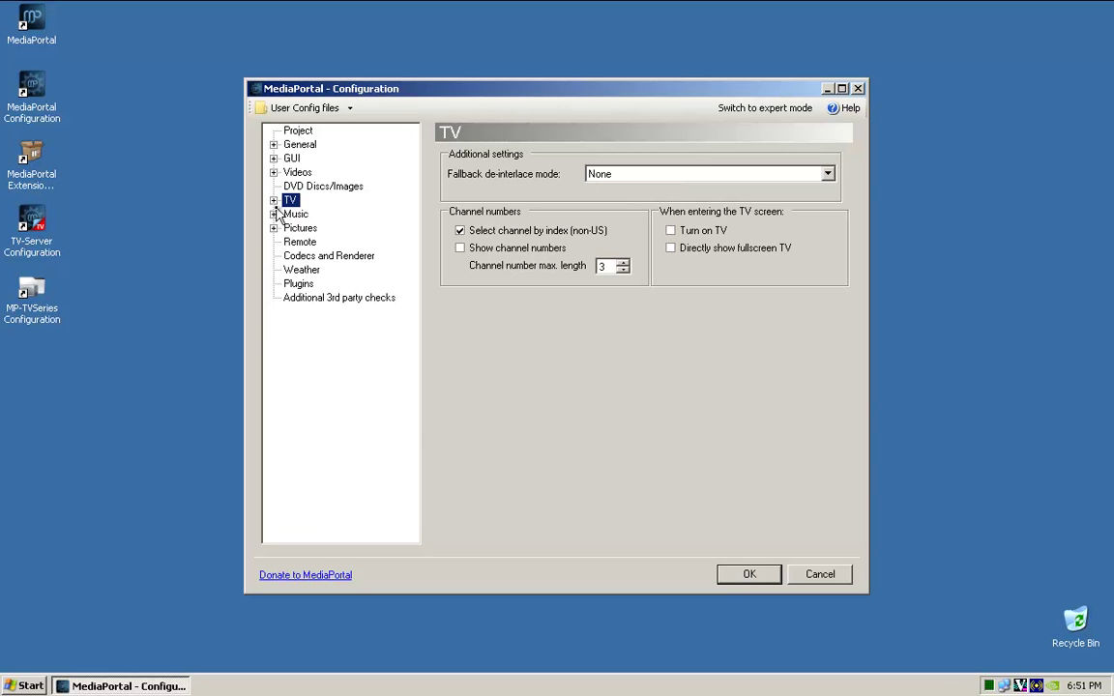
{"action": "left_click", "coordinate": [274, 214]}
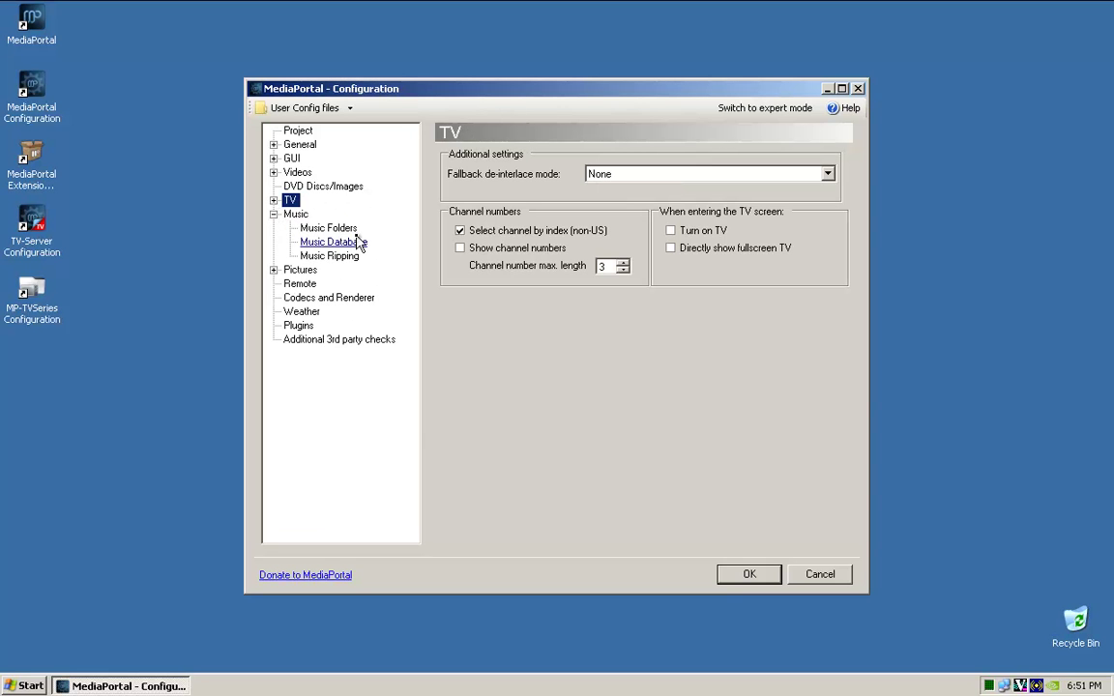
{"action": "left_click", "coordinate": [294, 214]}
{"action": "left_click", "coordinate": [541, 166]}
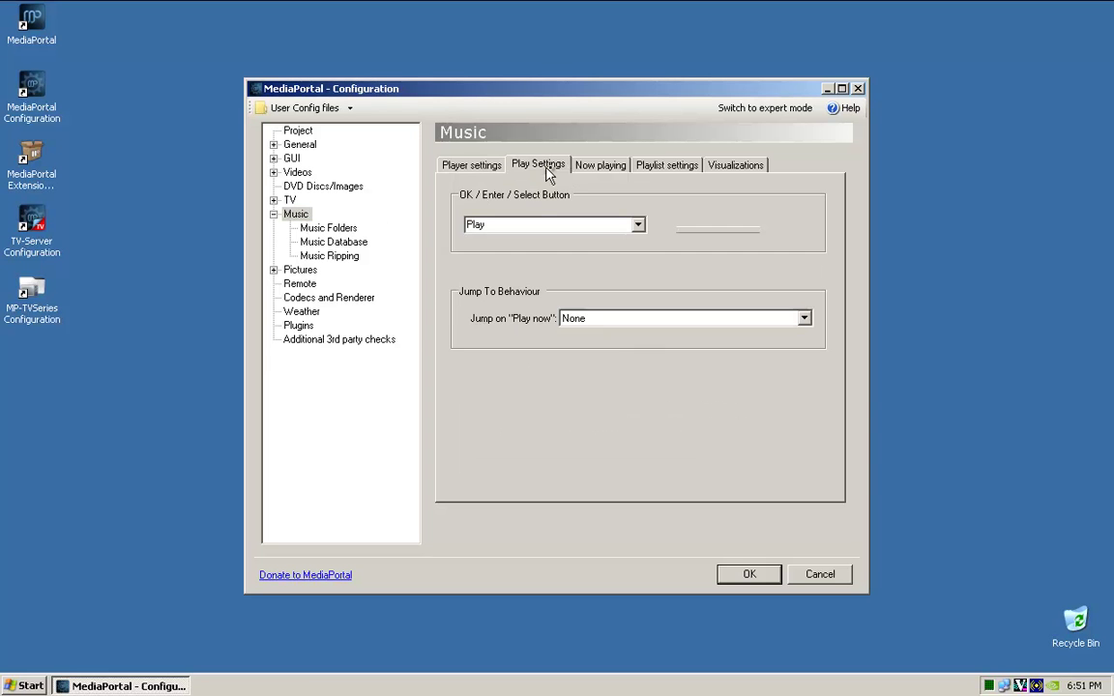
{"action": "left_click", "coordinate": [623, 170]}
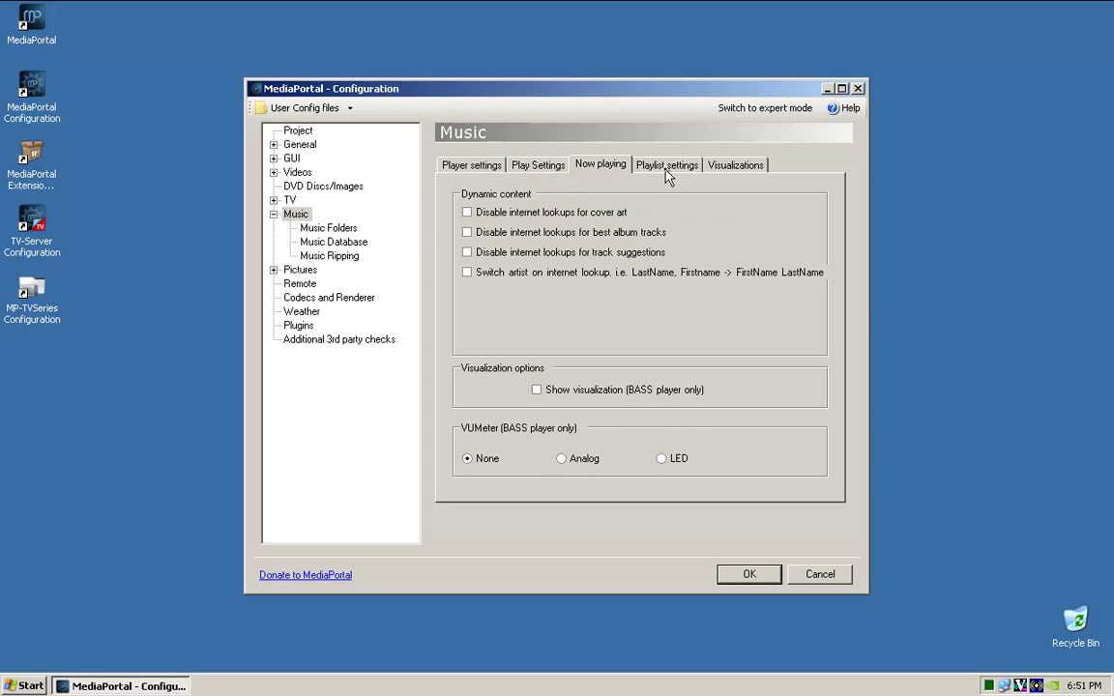
{"action": "left_click", "coordinate": [667, 170]}
{"action": "left_click", "coordinate": [740, 165]}
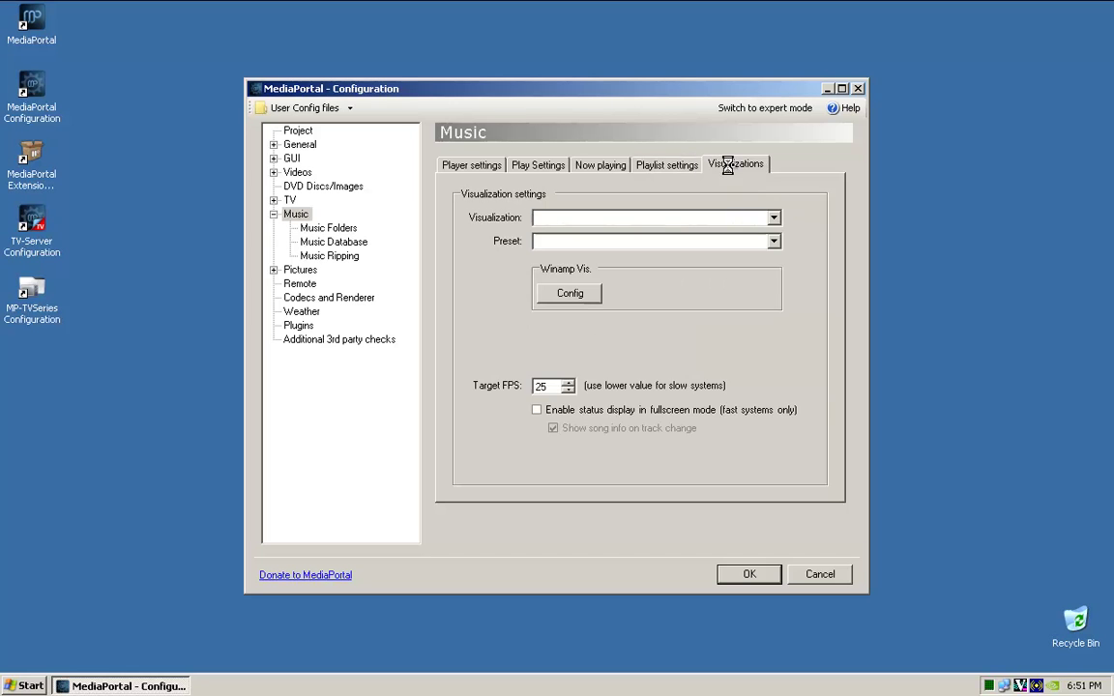
{"action": "left_click", "coordinate": [472, 166]}
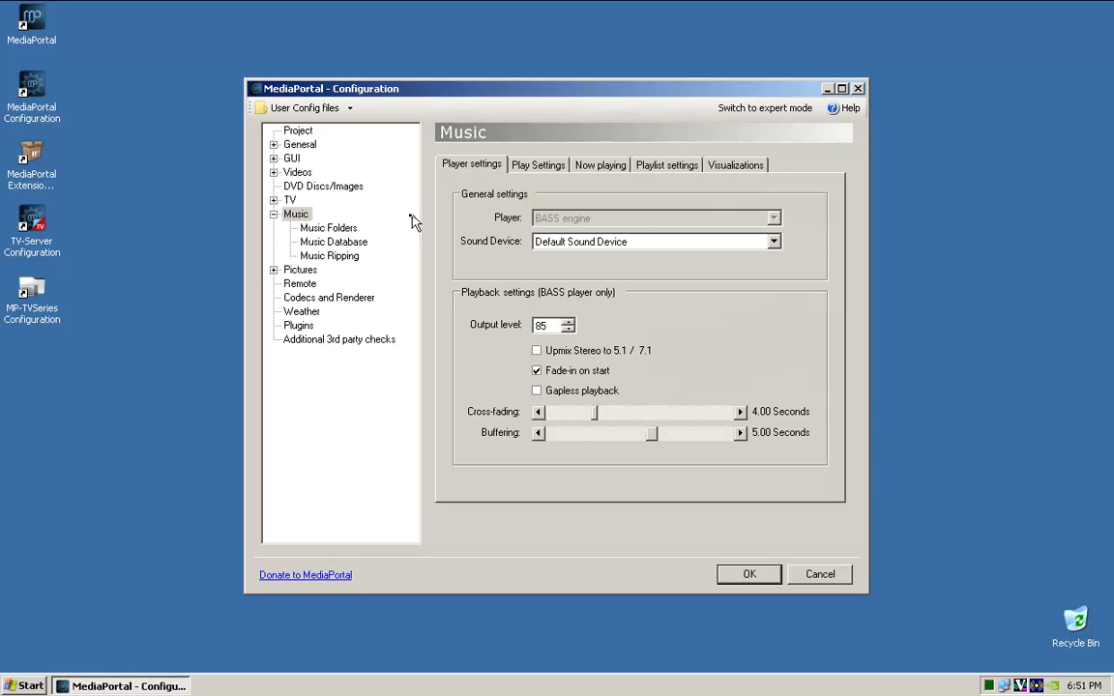
{"action": "left_click", "coordinate": [345, 232]}
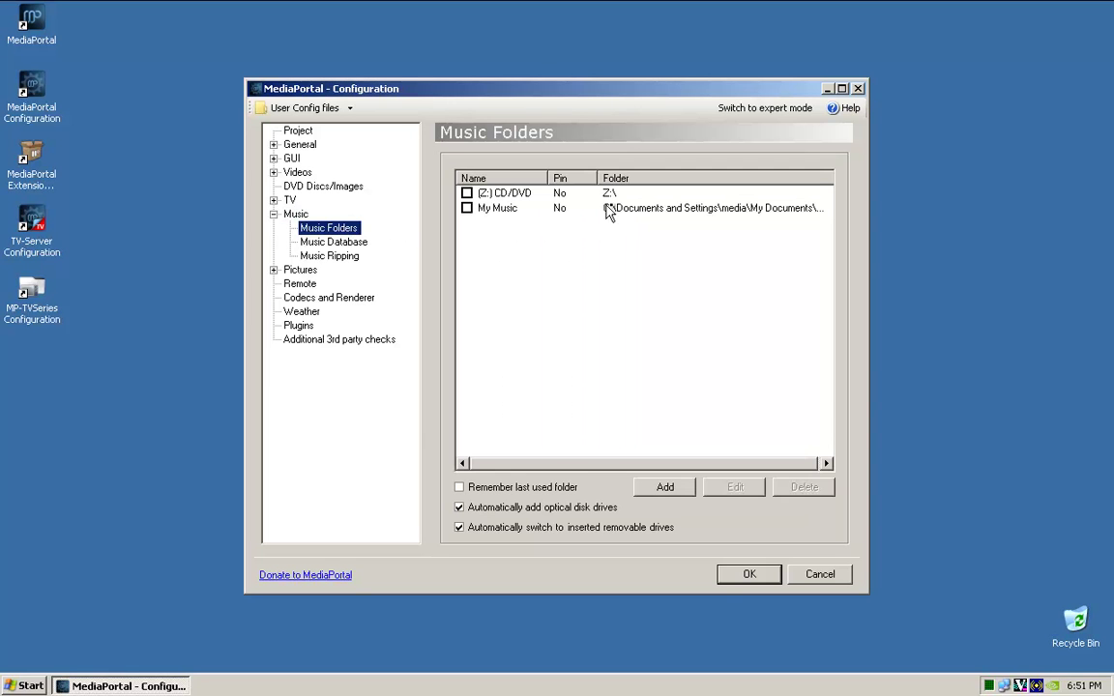
{"action": "left_click", "coordinate": [464, 210]}
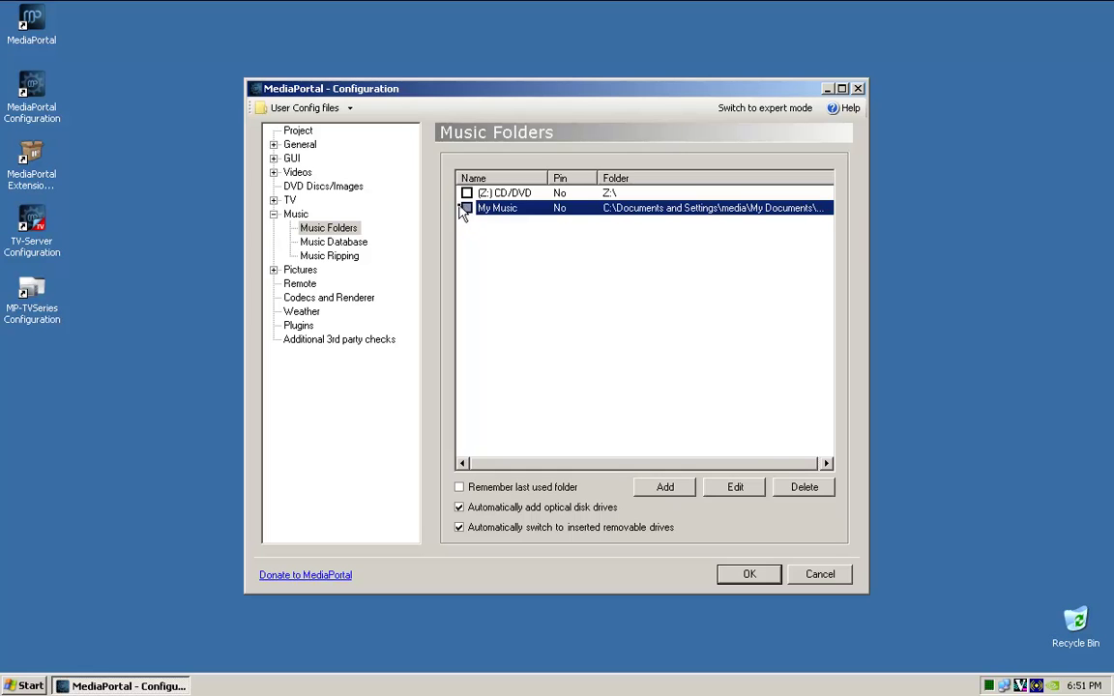
Step: Repoint the My Music share to F:\My Audio and show the Music Database page
{"action": "left_click", "coordinate": [735, 486]}
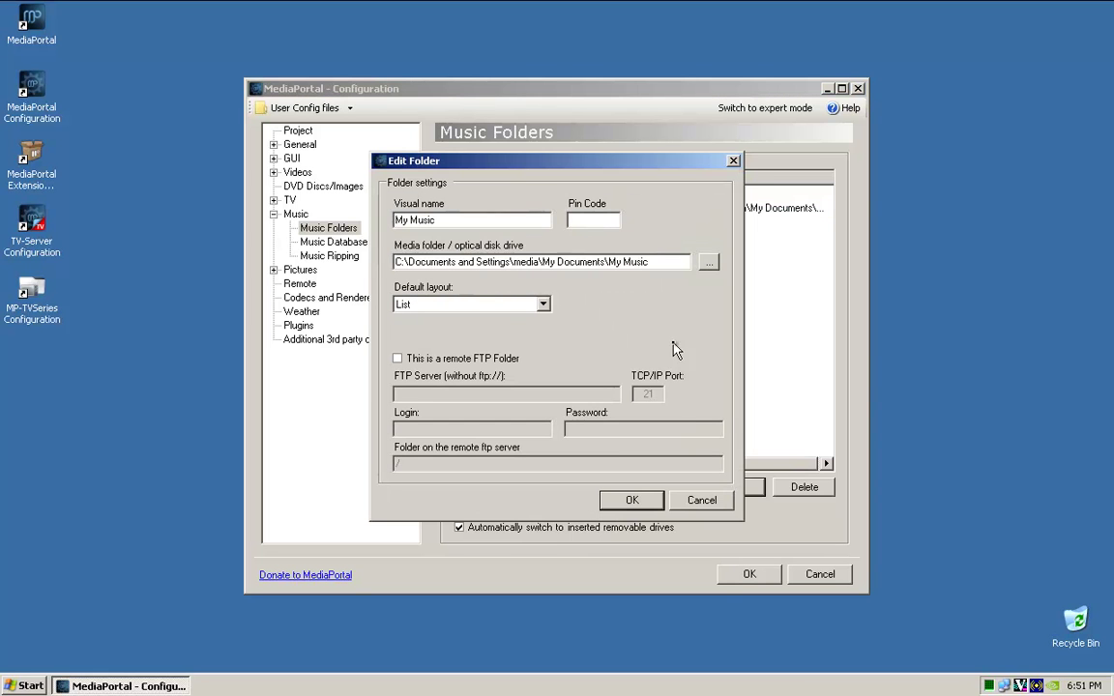
{"action": "left_click", "coordinate": [710, 263]}
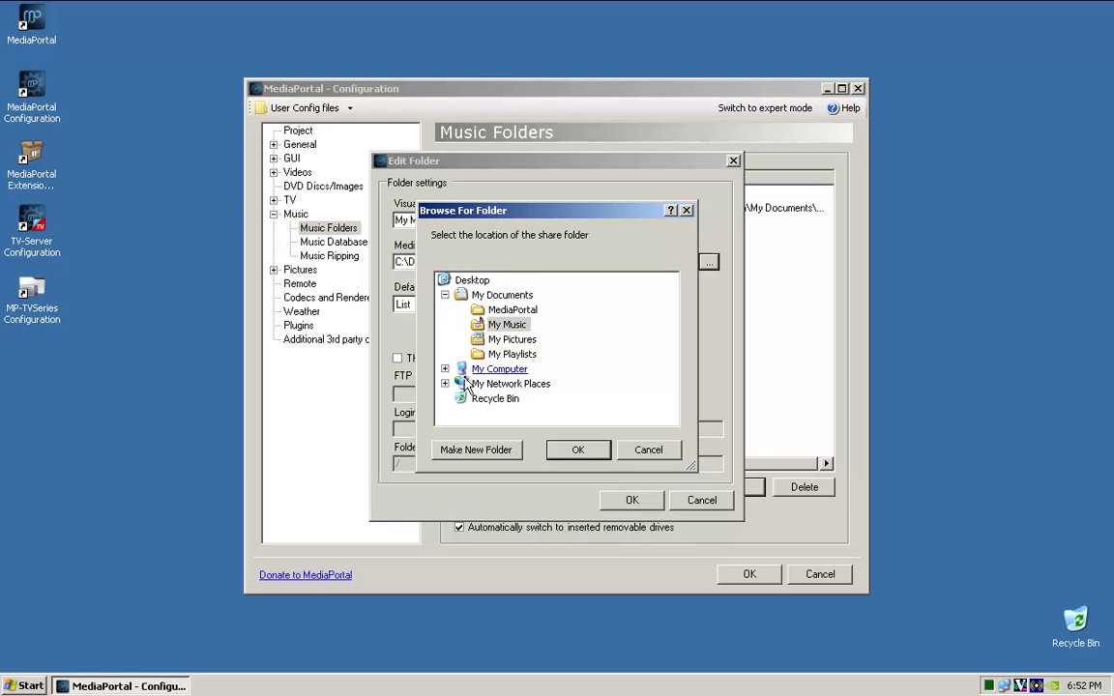
{"action": "left_click", "coordinate": [445, 295]}
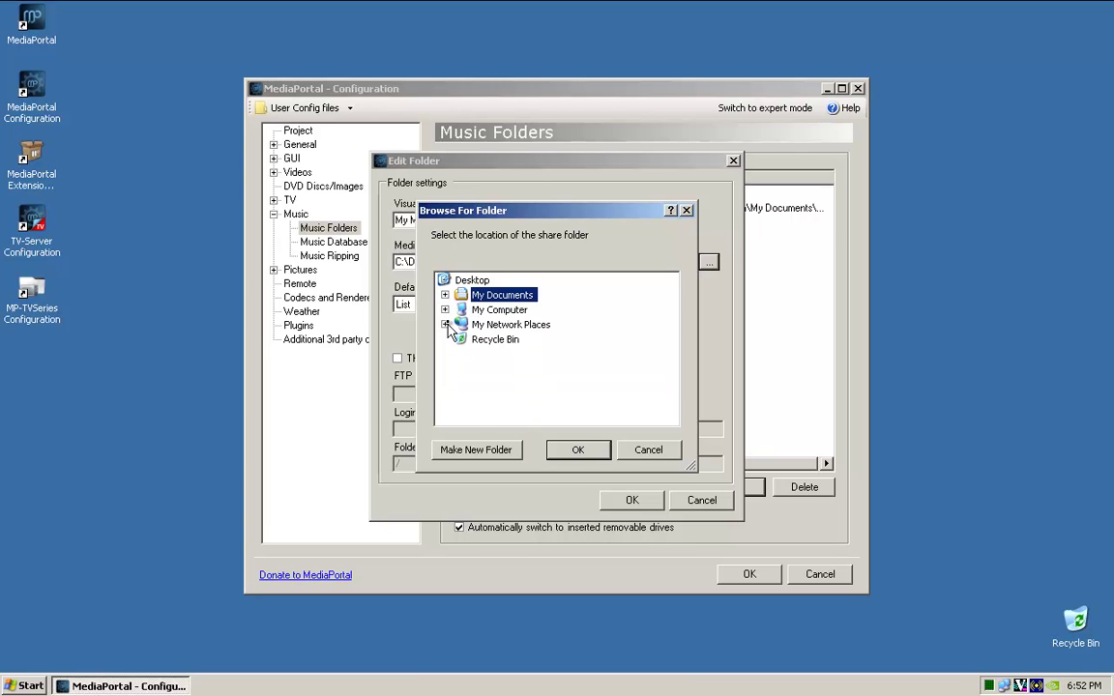
{"action": "left_click", "coordinate": [445, 310]}
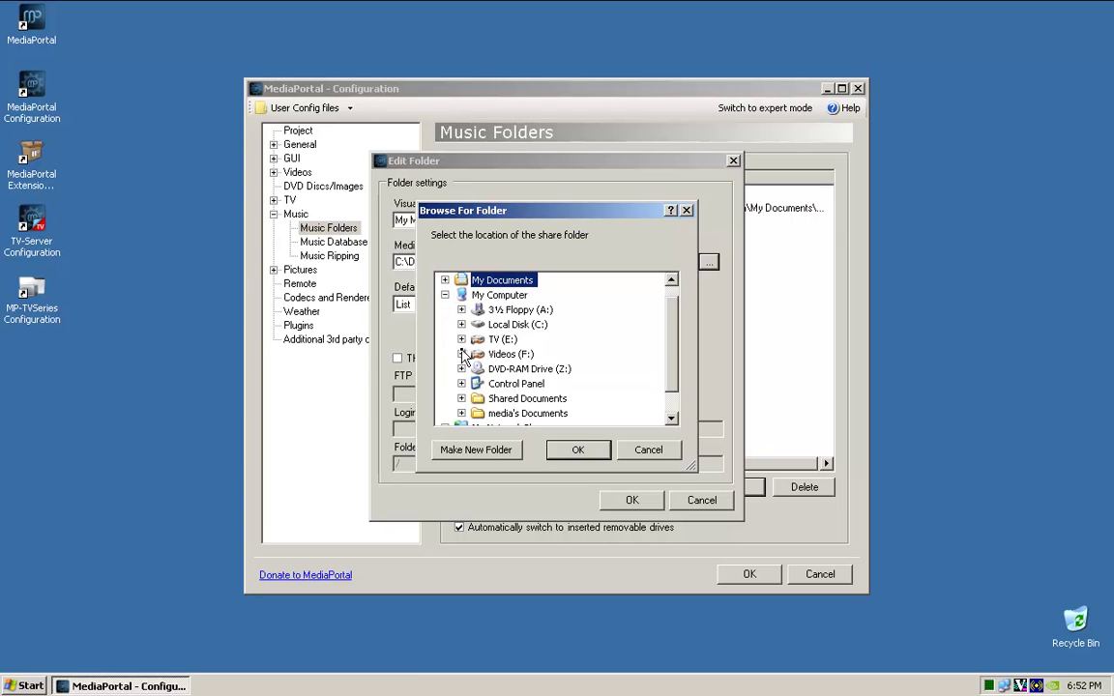
{"action": "left_click", "coordinate": [461, 355]}
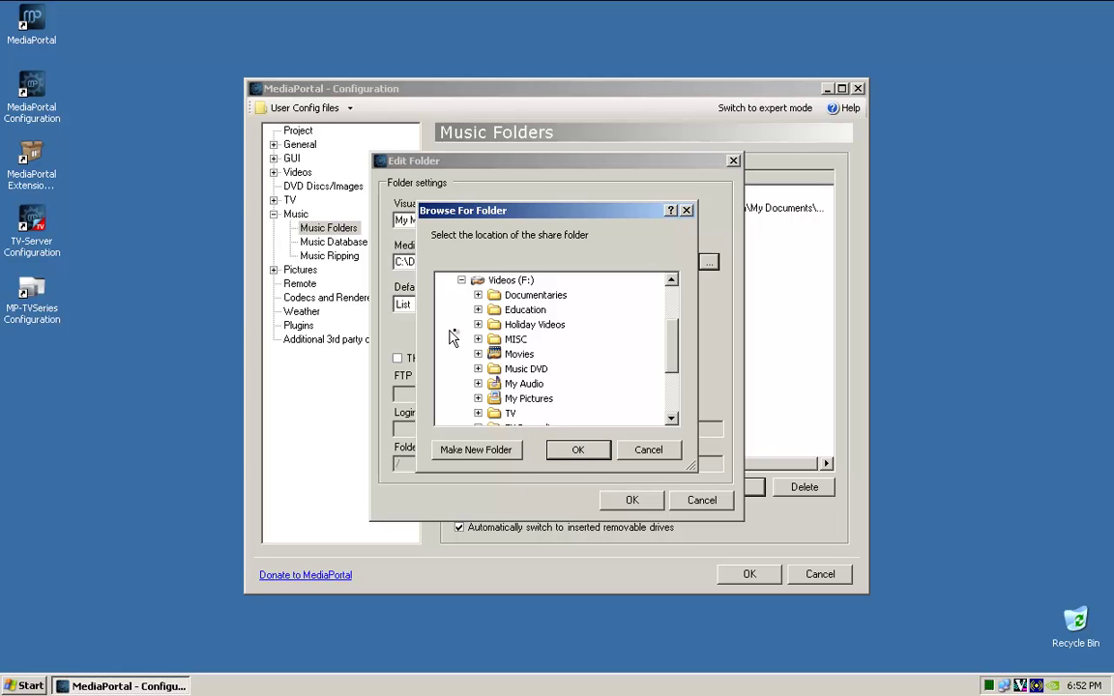
{"action": "double_click", "coordinate": [524, 384]}
{"action": "left_click", "coordinate": [577, 450]}
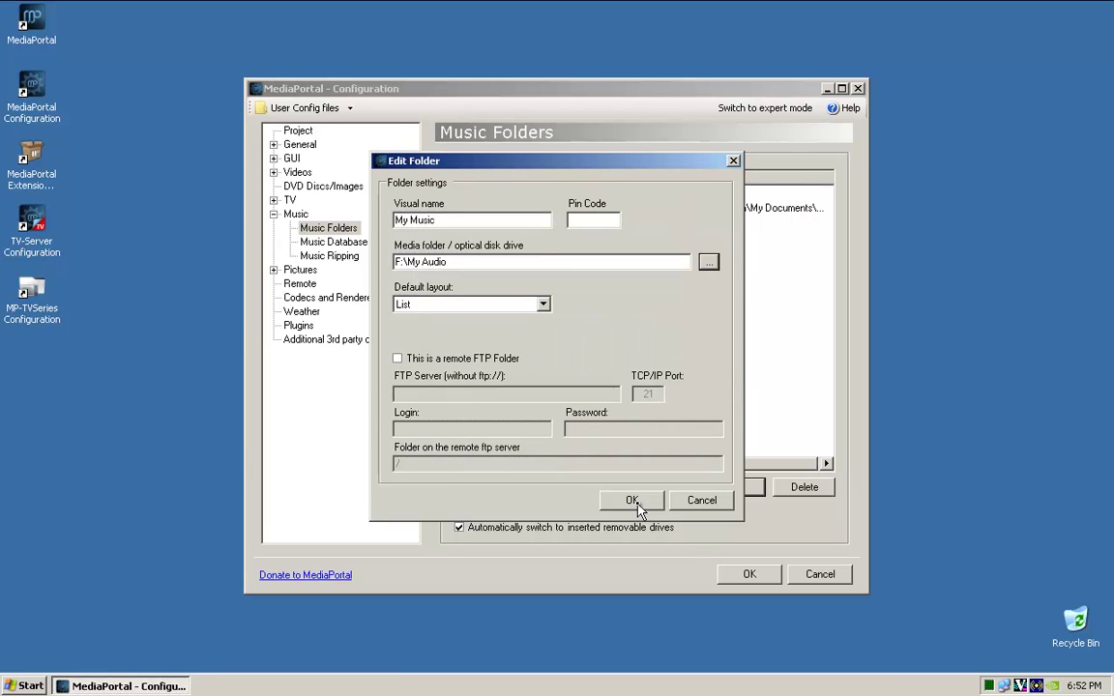
{"action": "left_click", "coordinate": [633, 501]}
{"action": "left_click", "coordinate": [345, 245]}
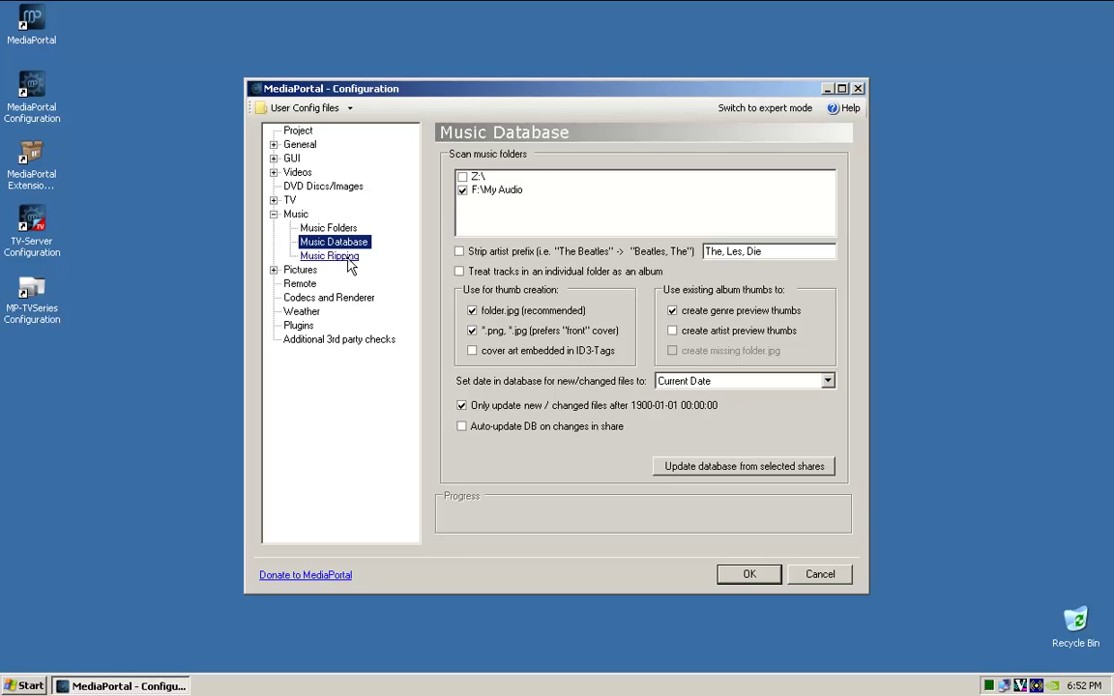
Step: Review the Music Ripping custom paths and encoder tabs, then move on to the Pictures page
{"action": "left_click", "coordinate": [333, 256]}
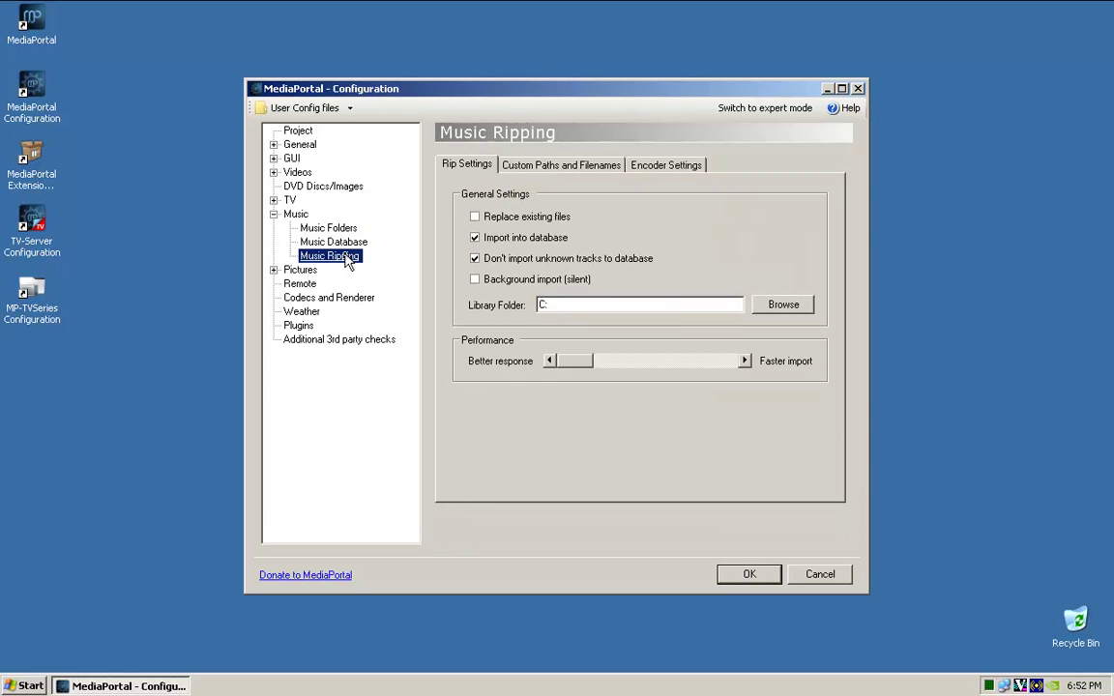
{"action": "left_click", "coordinate": [334, 242]}
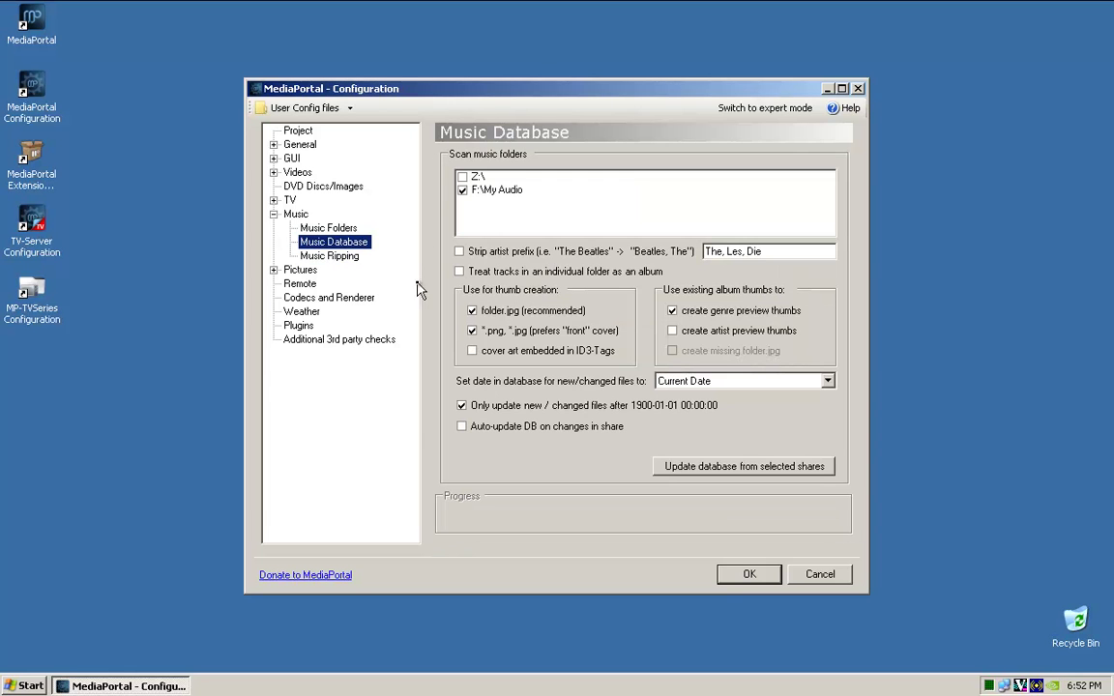
{"action": "left_click", "coordinate": [348, 257]}
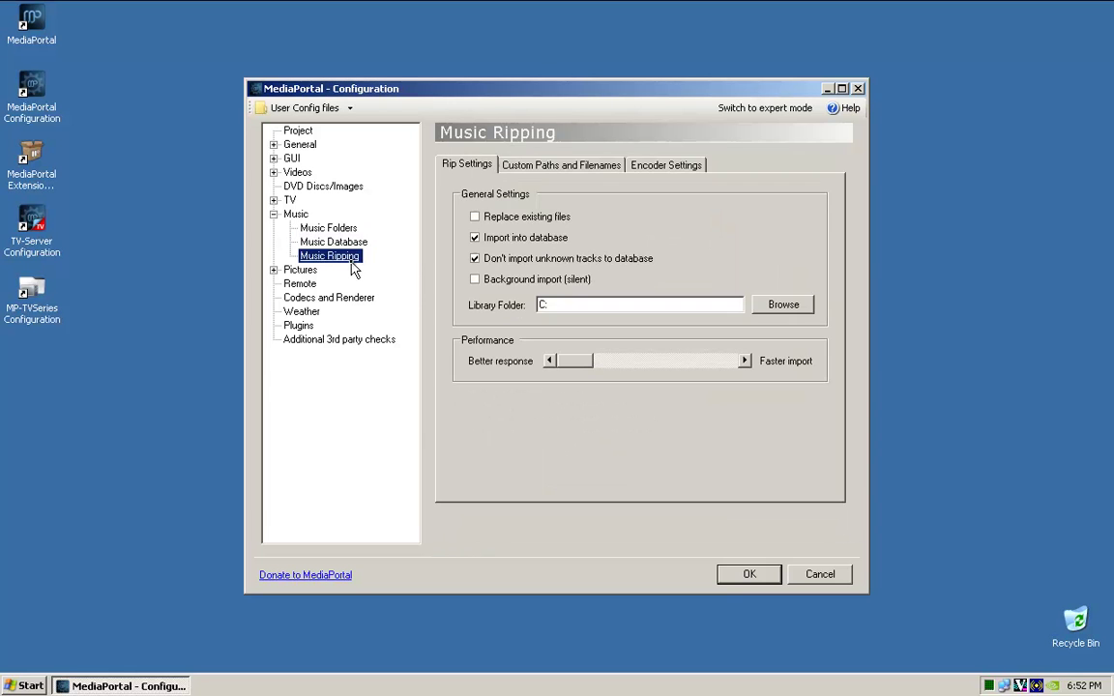
{"action": "left_click", "coordinate": [570, 170]}
{"action": "left_click", "coordinate": [689, 169]}
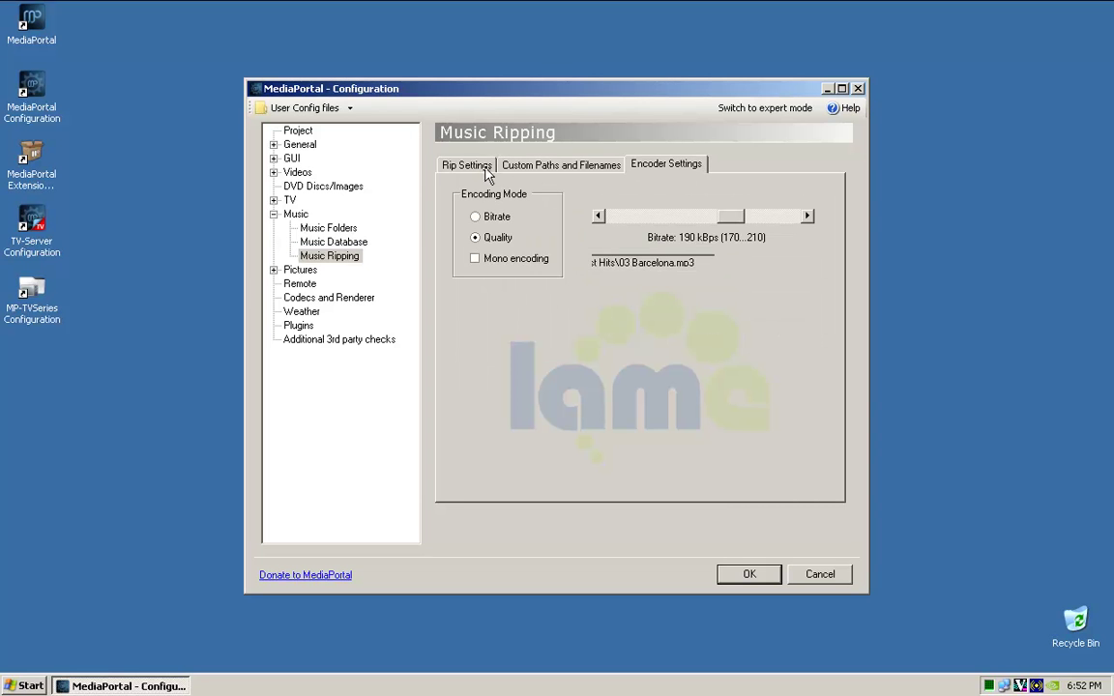
{"action": "left_click", "coordinate": [480, 172]}
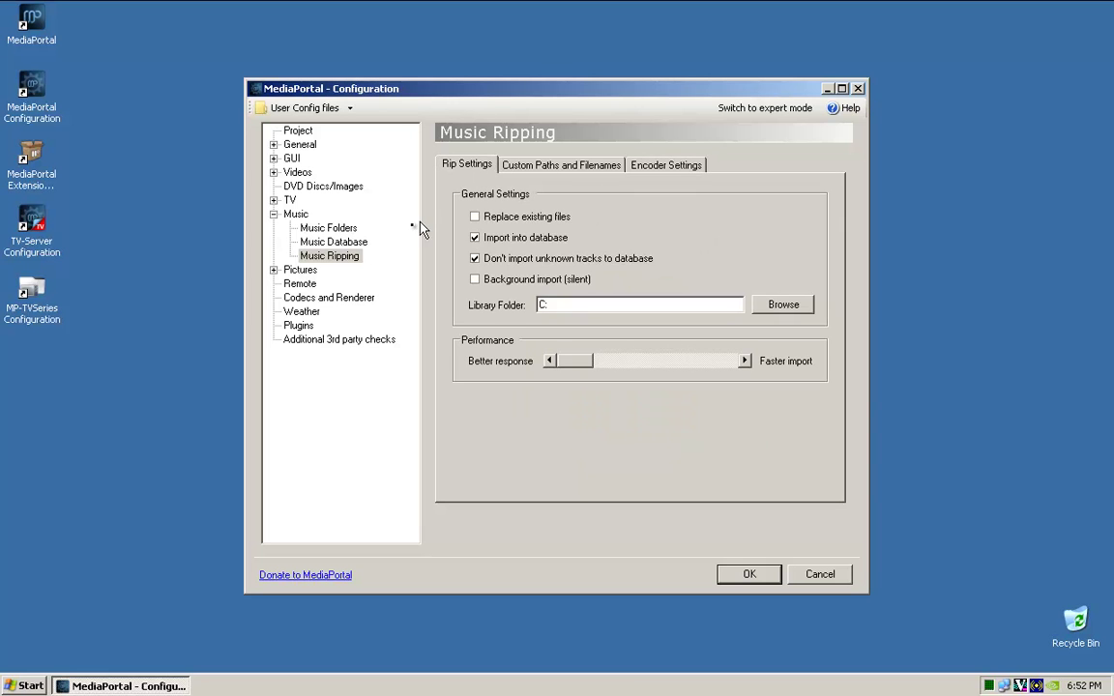
{"action": "left_click", "coordinate": [275, 214]}
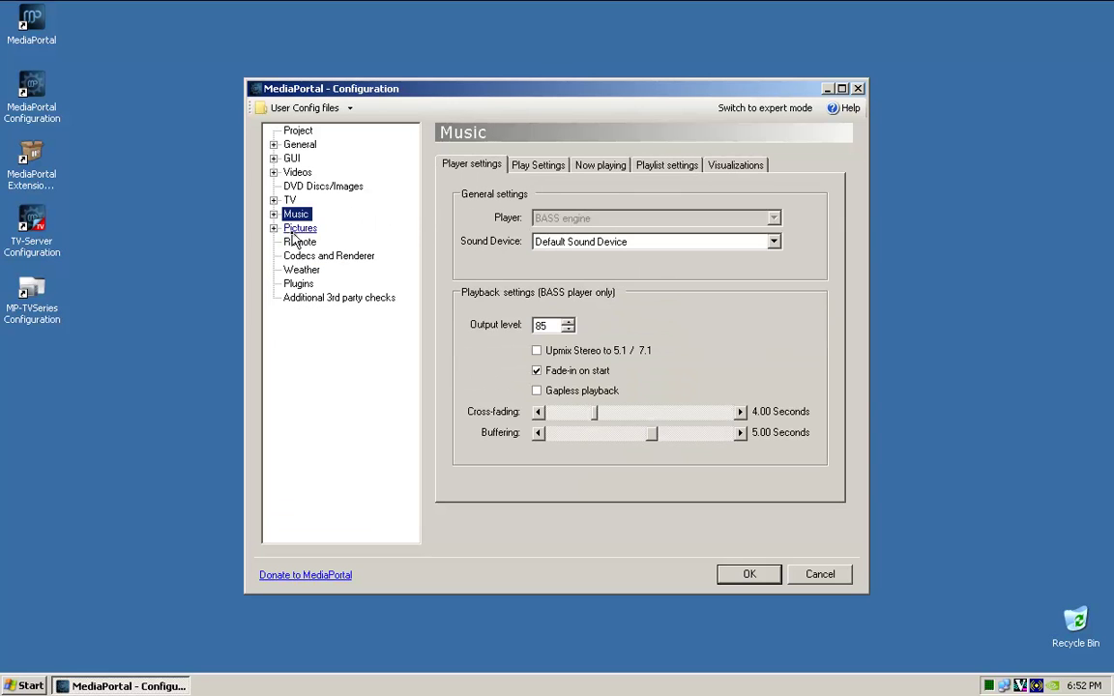
{"action": "left_click", "coordinate": [295, 228]}
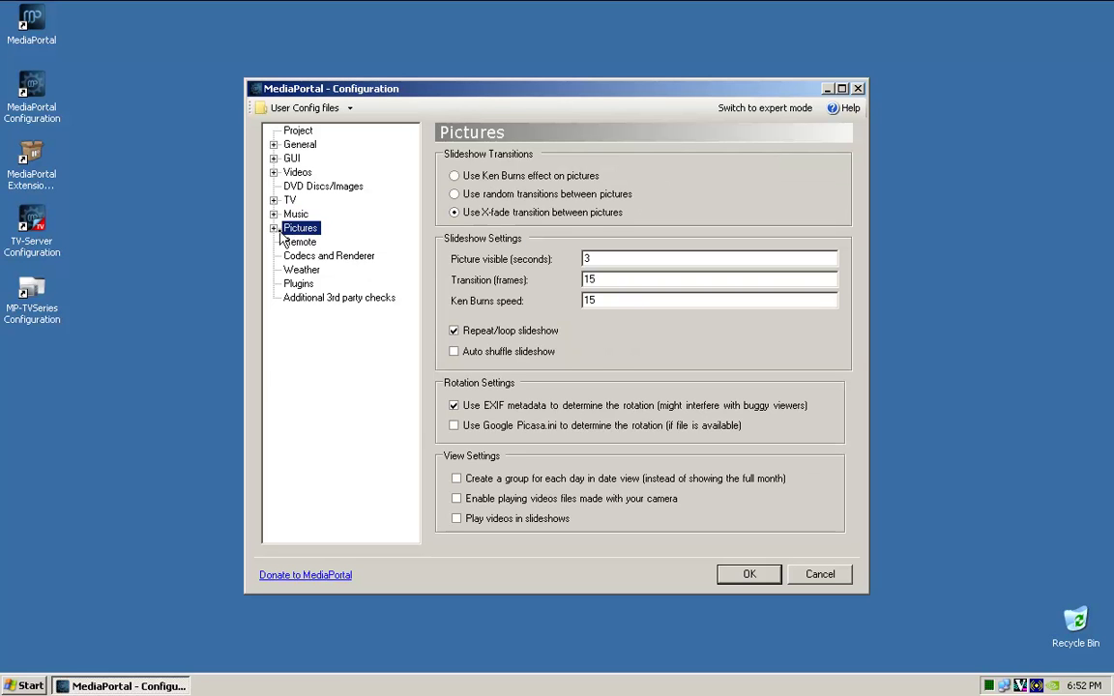
Step: Under Pictures > Picture Folders, enable the My Pictures share
{"action": "left_click", "coordinate": [273, 228]}
{"action": "left_click", "coordinate": [311, 245]}
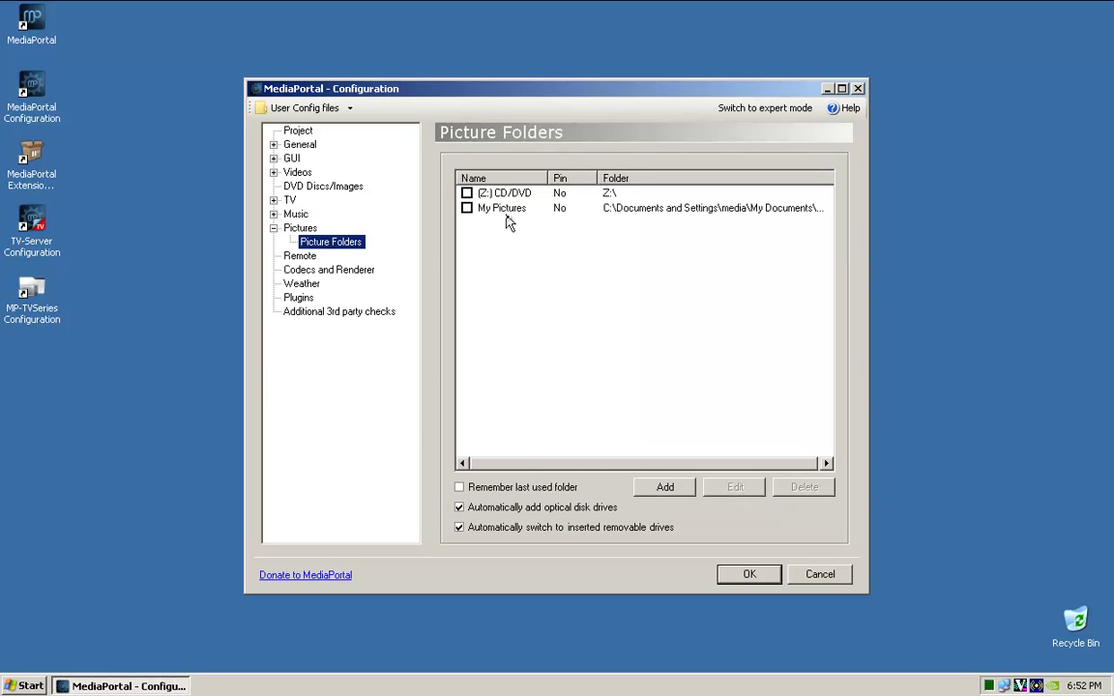
{"action": "left_click", "coordinate": [466, 208]}
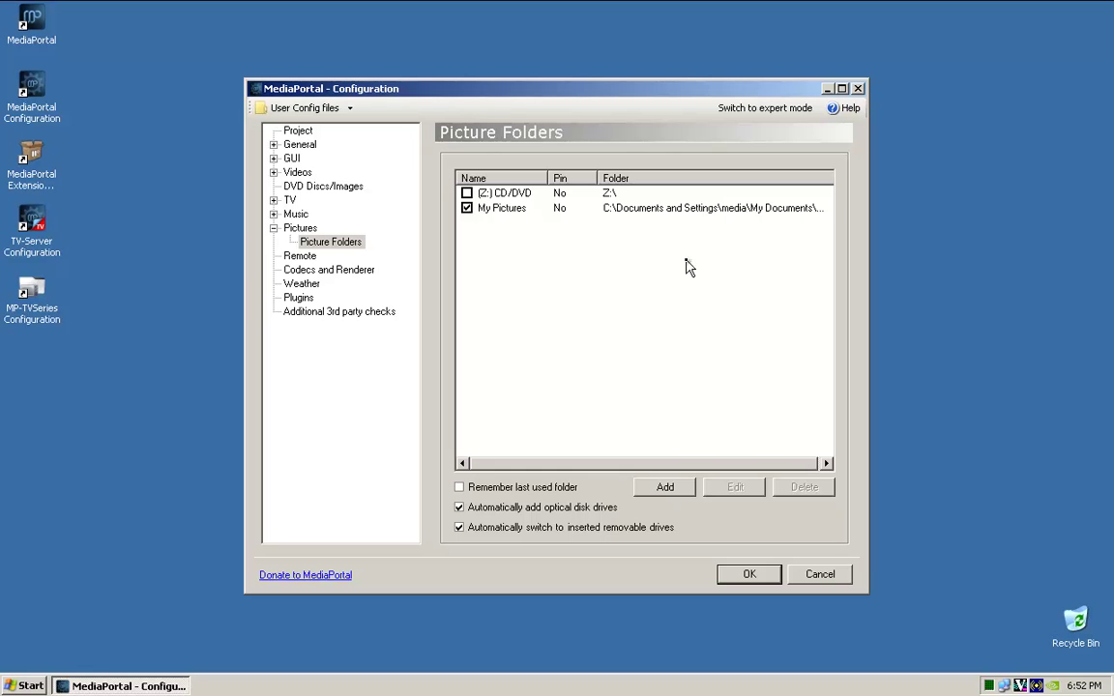
{"action": "left_click", "coordinate": [526, 215]}
Step: Change the My Pictures folder path to F:\My Pictures
{"action": "left_click", "coordinate": [750, 485]}
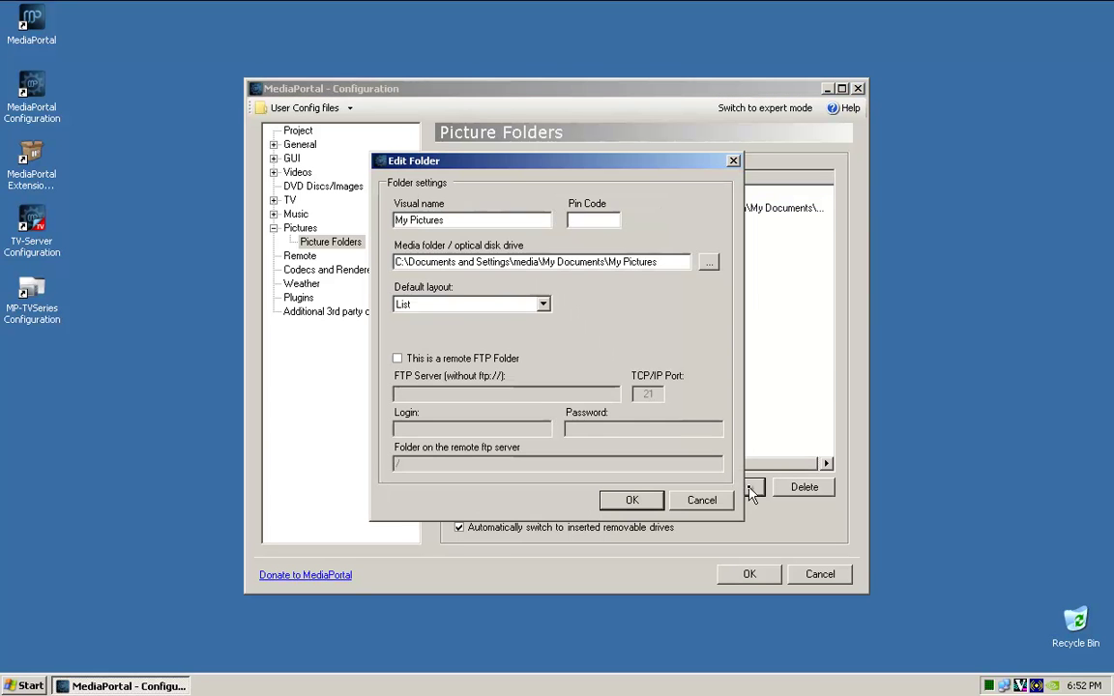
{"action": "left_click", "coordinate": [709, 263]}
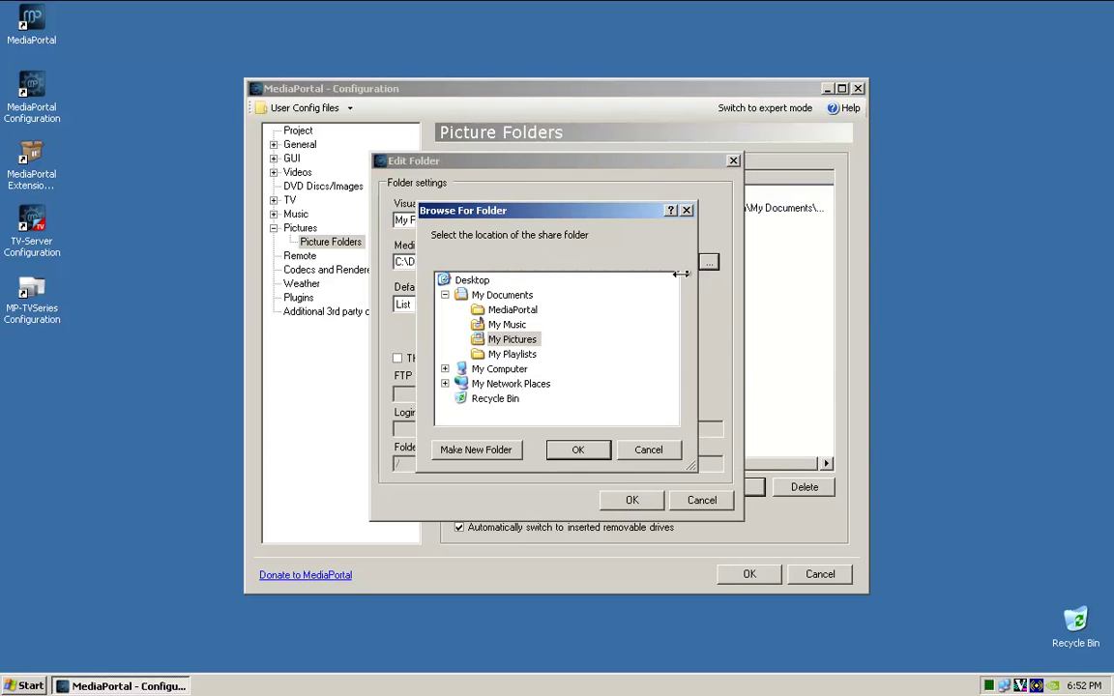
{"action": "left_click", "coordinate": [446, 369]}
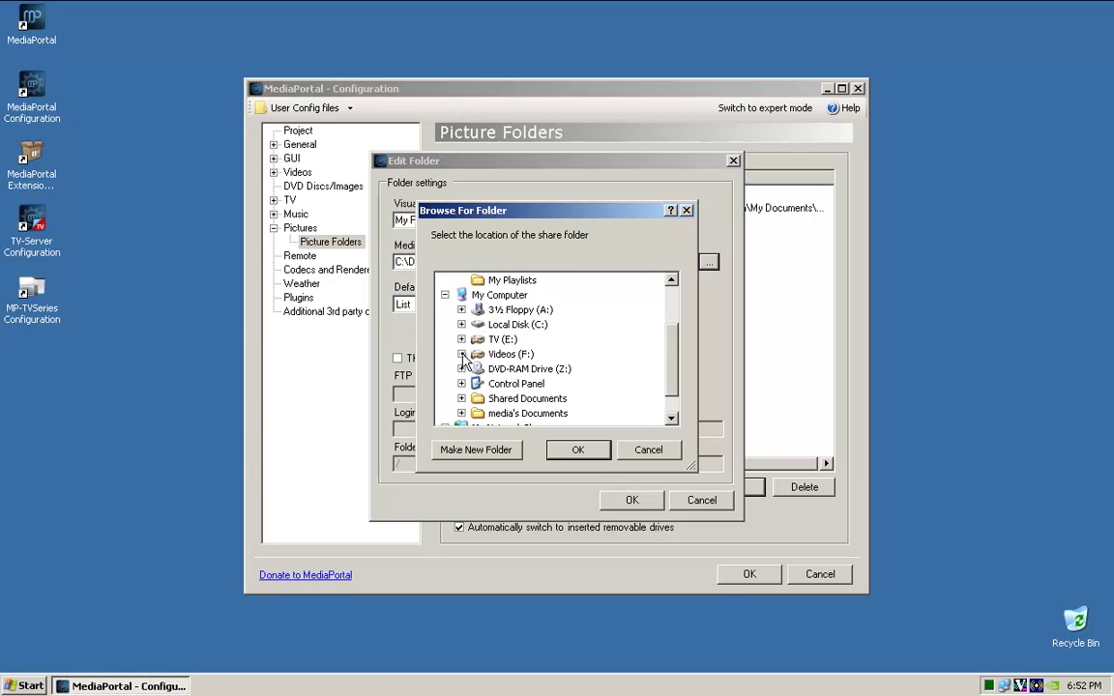
{"action": "left_click", "coordinate": [461, 354]}
{"action": "double_click", "coordinate": [522, 400]}
{"action": "left_click", "coordinate": [577, 449]}
{"action": "left_click", "coordinate": [631, 500]}
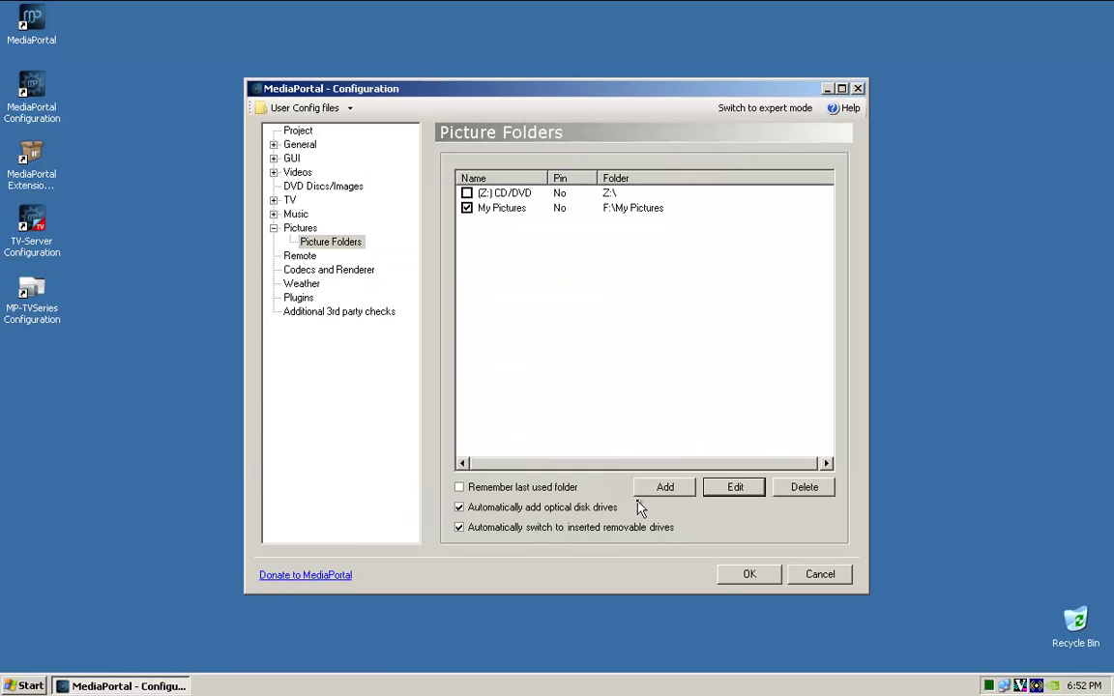
Step: On the Remote page, tick 'Use Microsoft MCE remote or keyboard'
{"action": "left_click", "coordinate": [298, 257]}
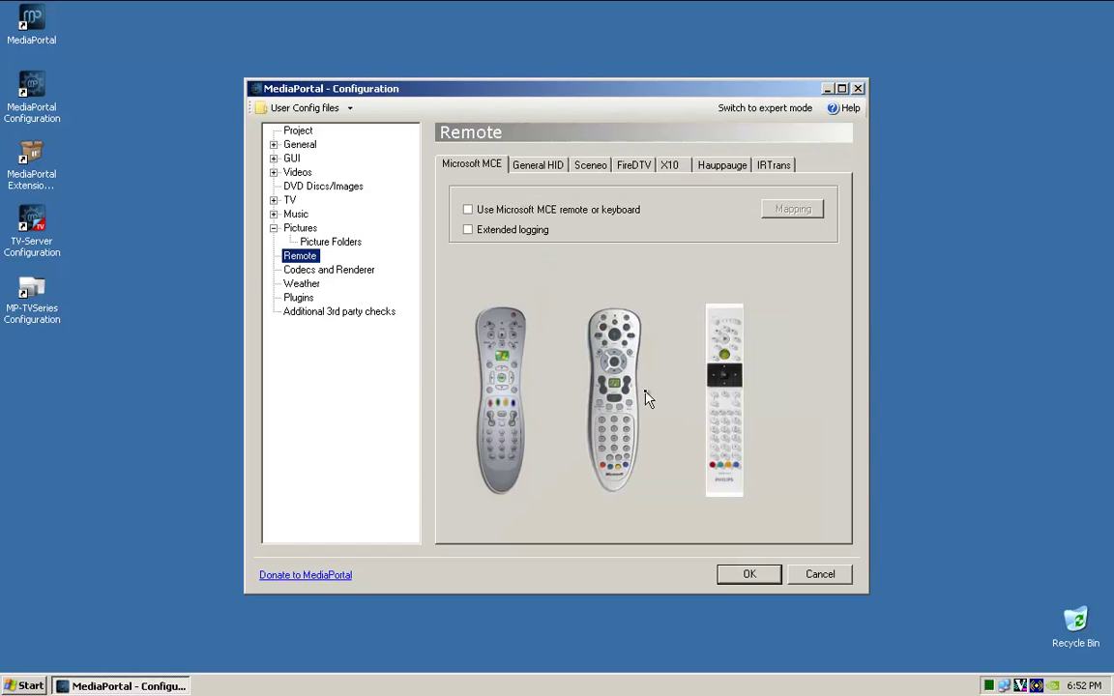
{"action": "left_click", "coordinate": [274, 229]}
{"action": "left_click", "coordinate": [467, 210]}
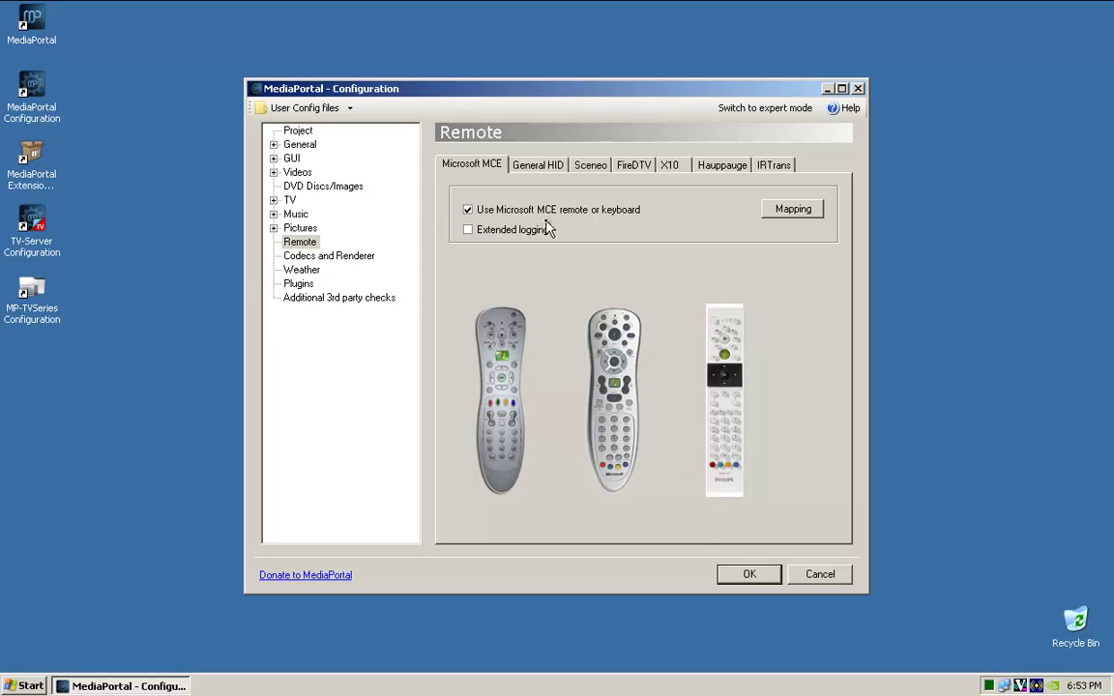
Step: On Codecs and Renderer, check the Video Codecs tab's H.264 decoder list
{"action": "left_click", "coordinate": [317, 258]}
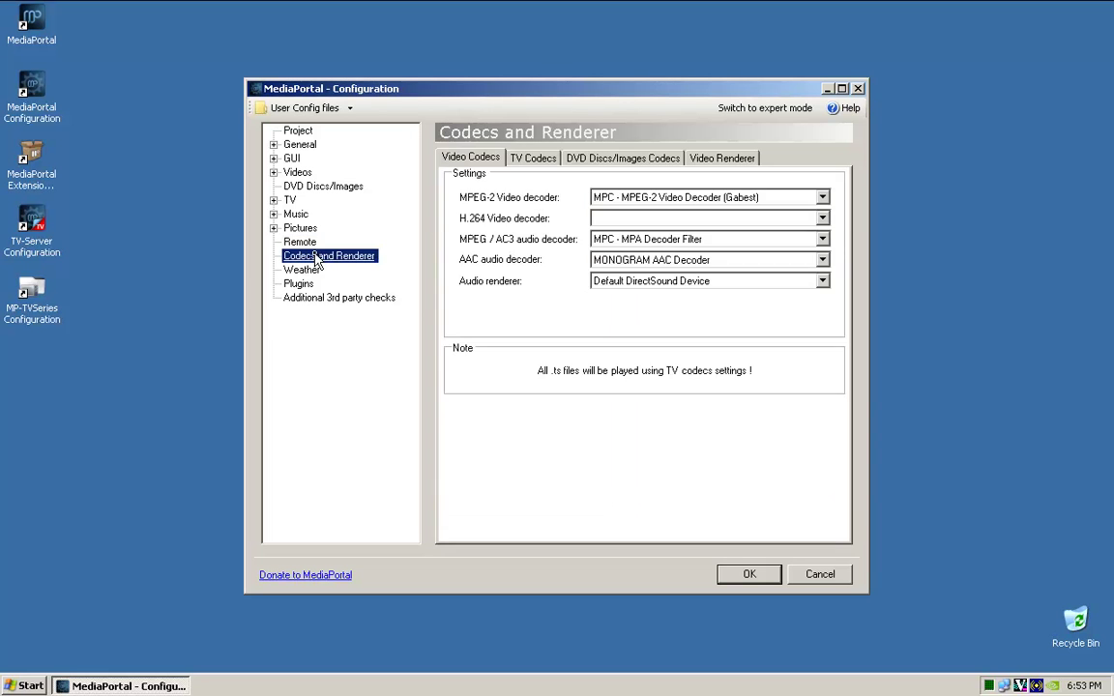
{"action": "left_click", "coordinate": [469, 156]}
{"action": "left_click", "coordinate": [514, 163]}
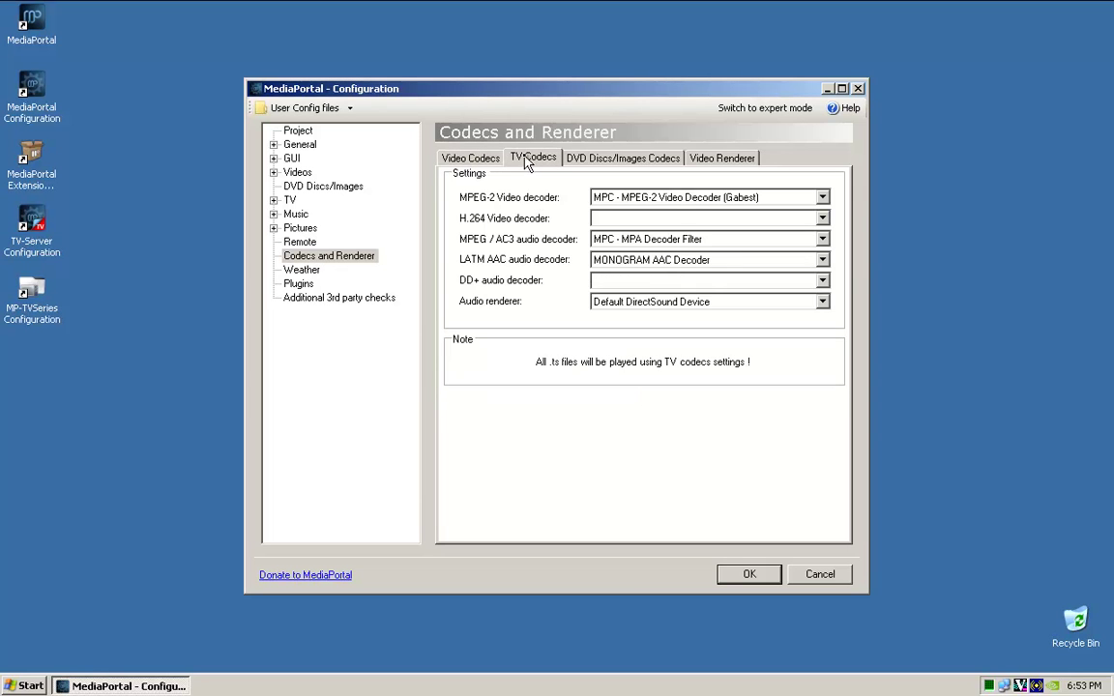
{"action": "left_click", "coordinate": [473, 163]}
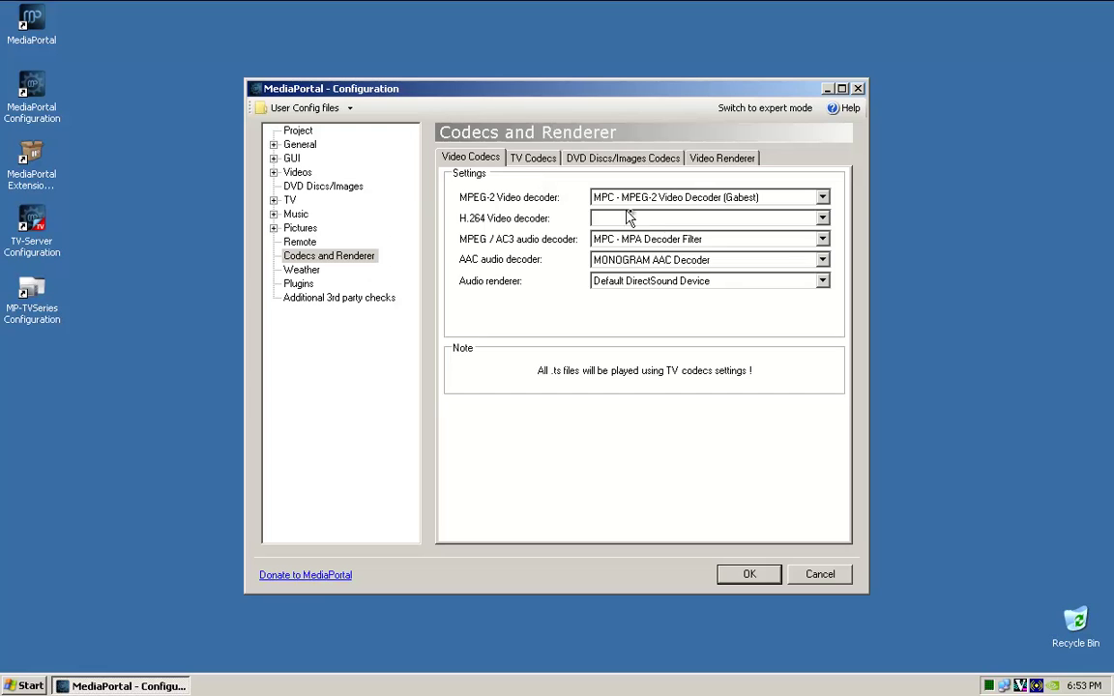
{"action": "left_click", "coordinate": [666, 219]}
{"action": "left_click", "coordinate": [666, 220]}
{"action": "left_click", "coordinate": [667, 220]}
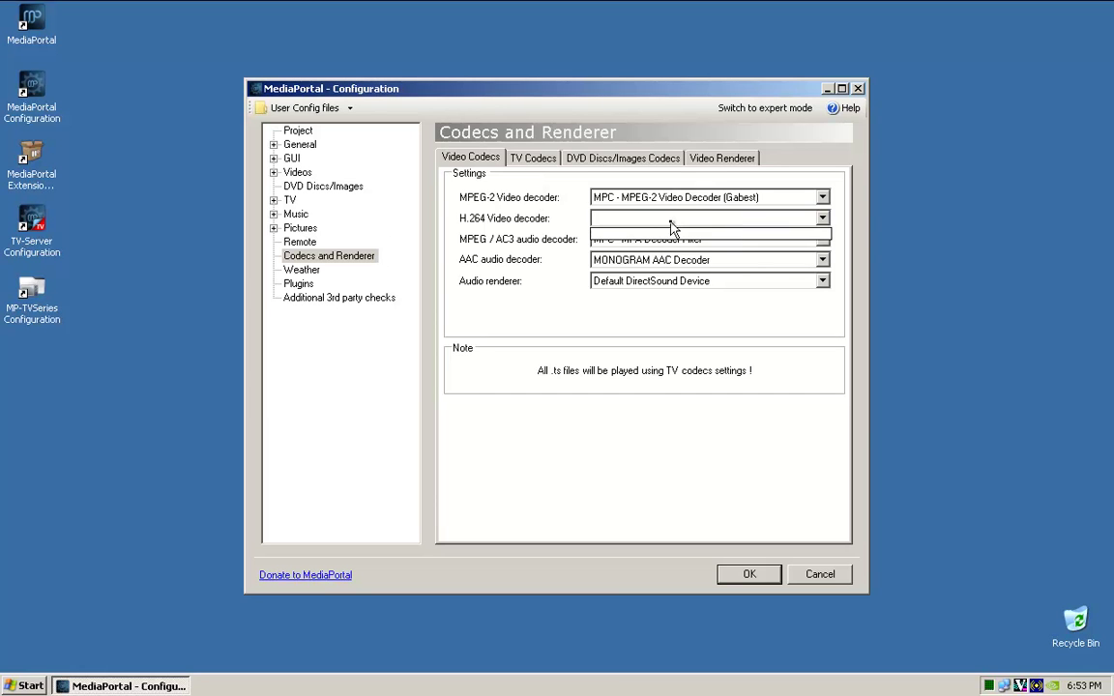
{"action": "left_click", "coordinate": [672, 225]}
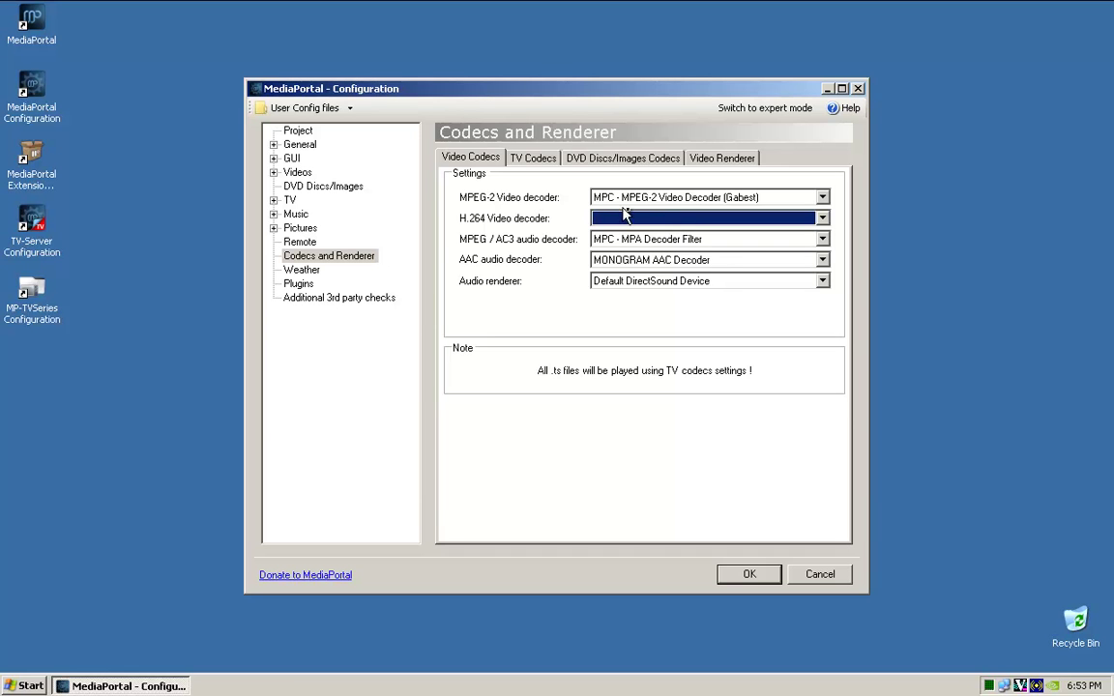
Step: Browse the TV Codecs, DVD Discs/Images and Video Renderer tabs
{"action": "left_click", "coordinate": [534, 160]}
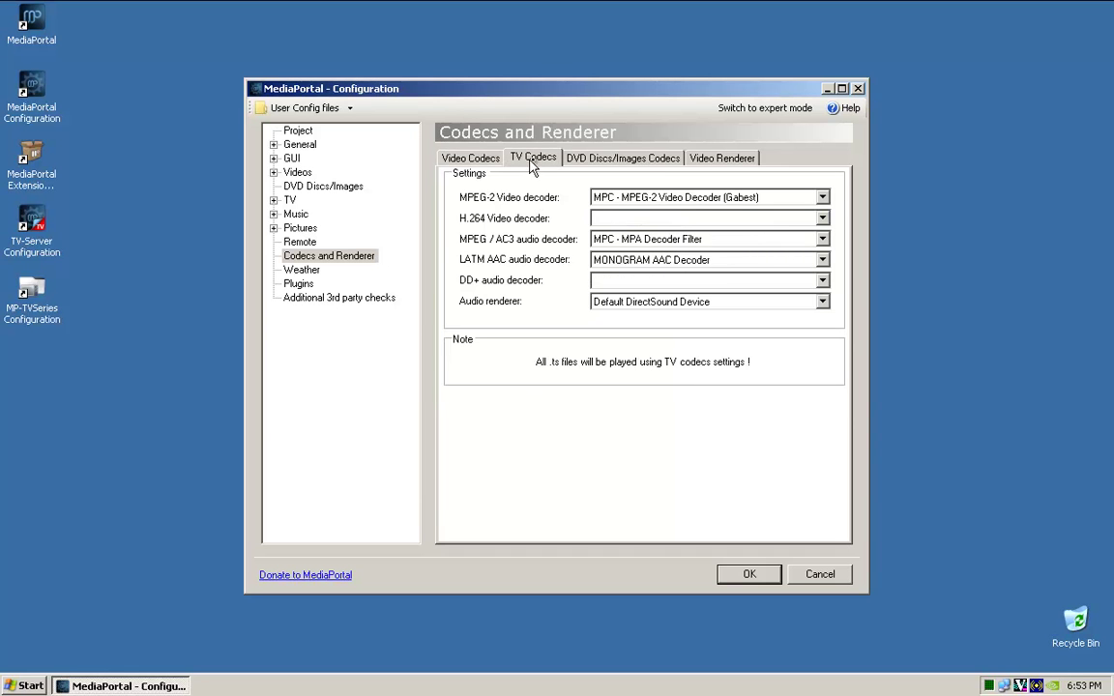
{"action": "left_click", "coordinate": [619, 160]}
{"action": "left_click", "coordinate": [710, 158]}
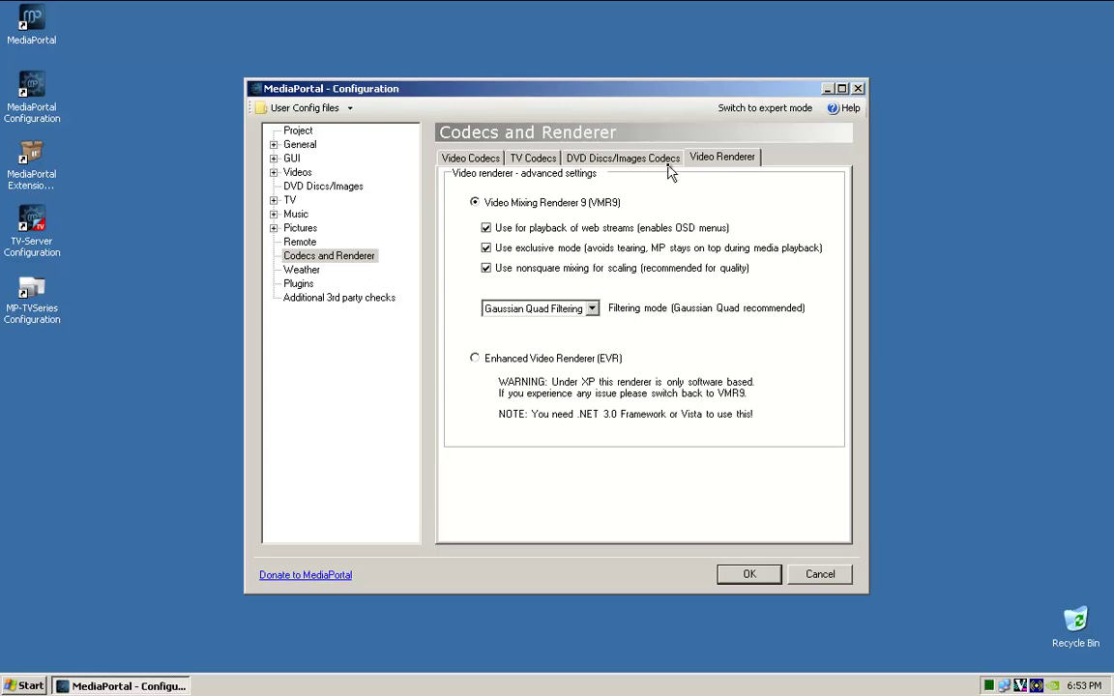
{"action": "left_click", "coordinate": [450, 155]}
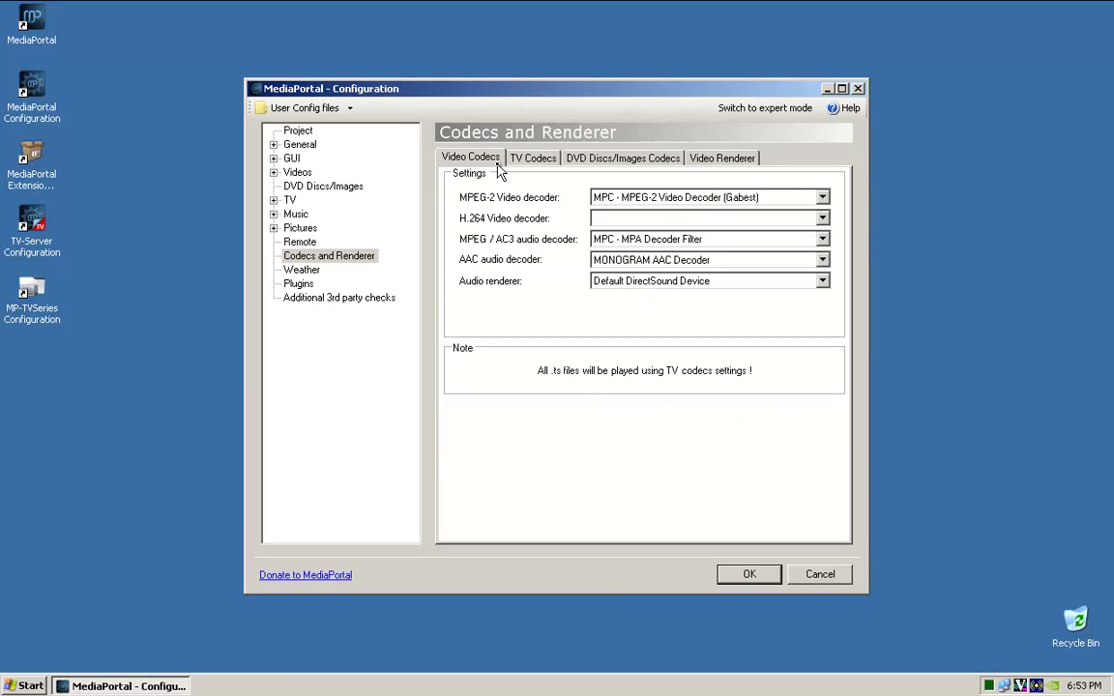
Step: On the Weather page, set wind speed to kilometers per hour
{"action": "left_click", "coordinate": [302, 270]}
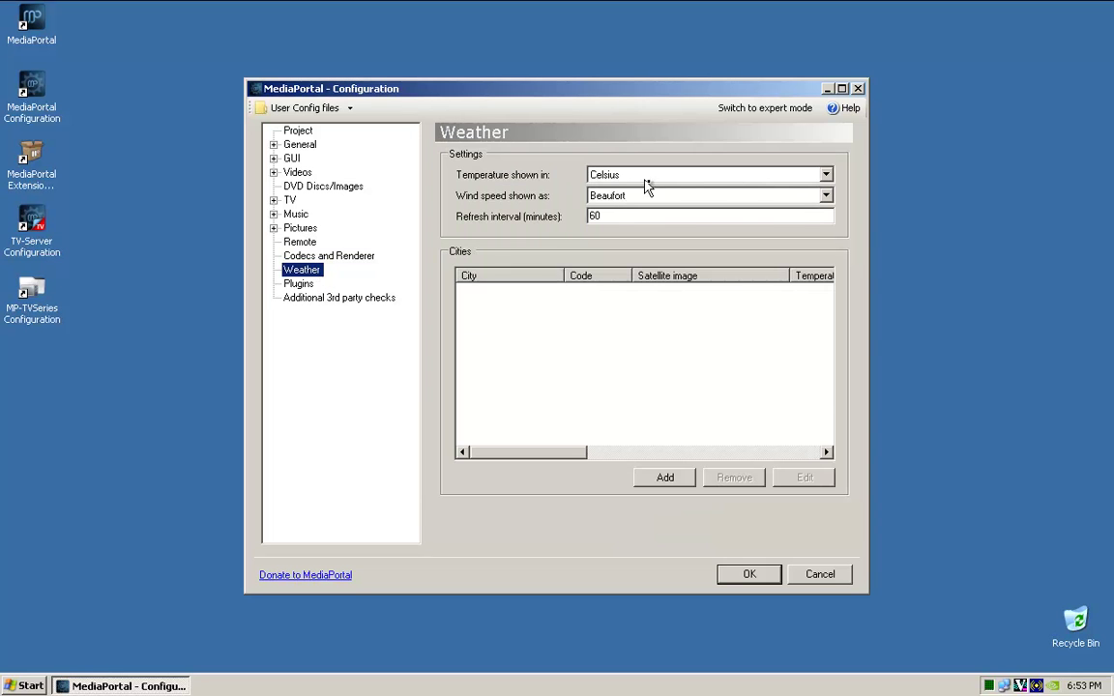
{"action": "left_click", "coordinate": [703, 198]}
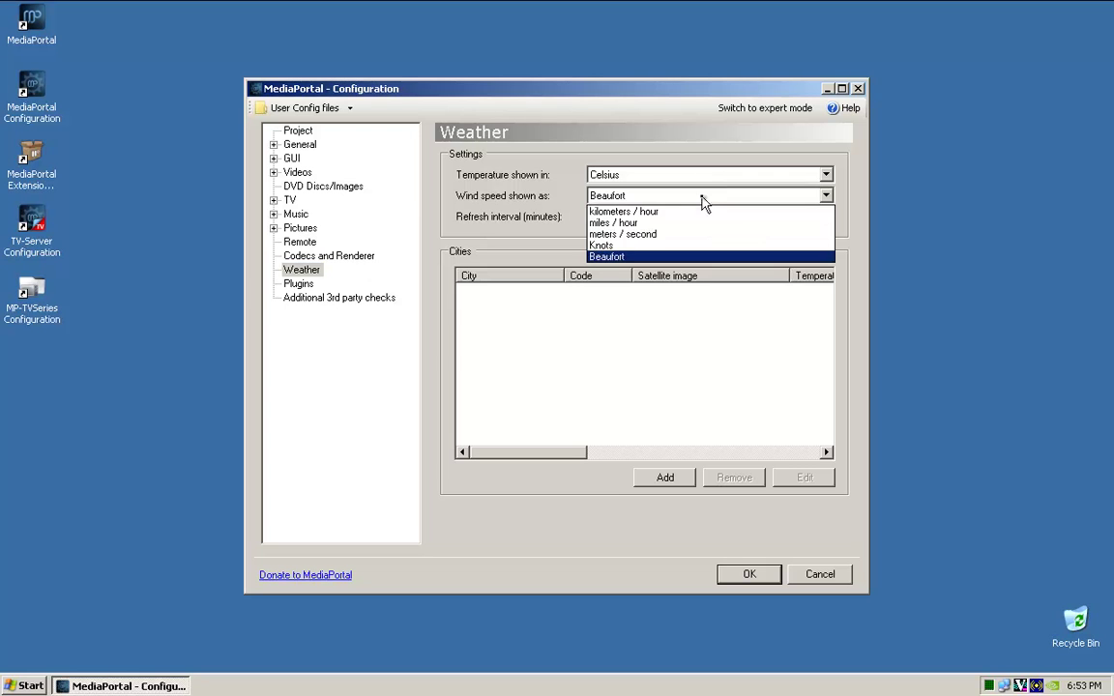
{"action": "left_click", "coordinate": [629, 212]}
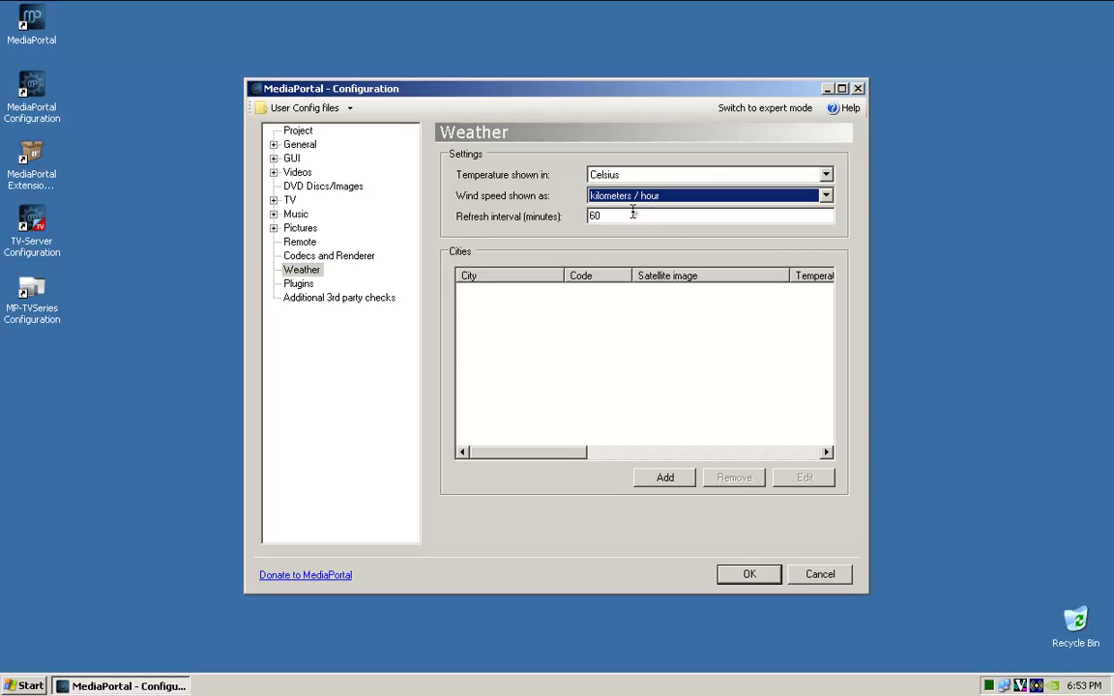
Step: Add Brisbane and Gold Coast, Australia to the weather cities
{"action": "left_click", "coordinate": [668, 482]}
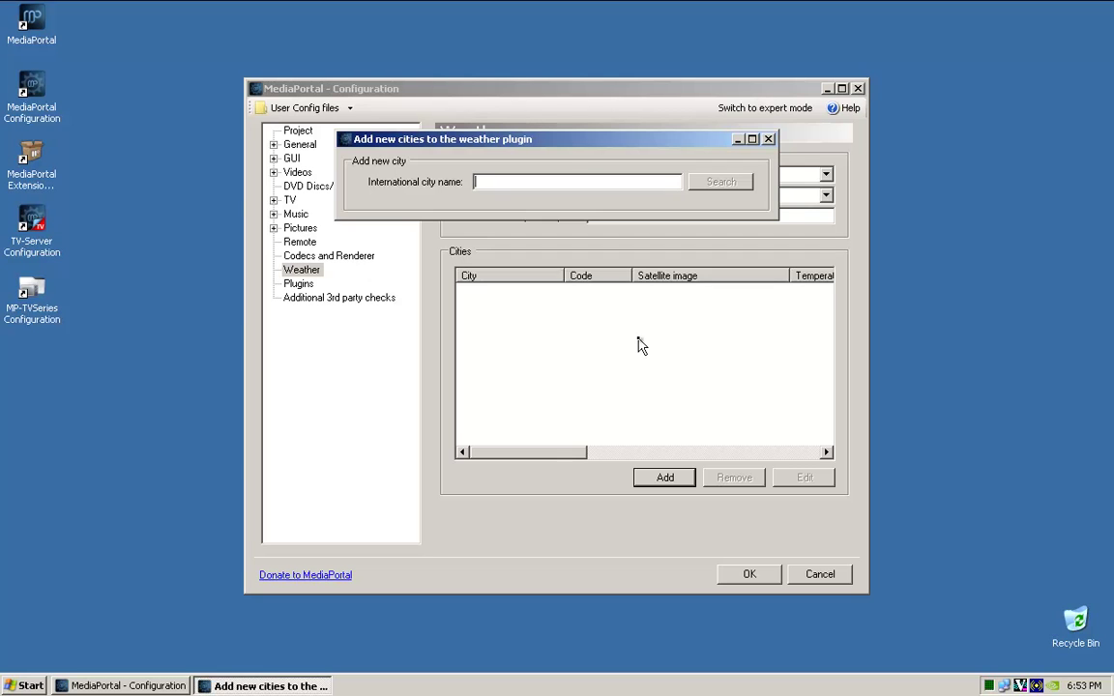
{"action": "type", "text": "brisbane"}
{"action": "left_click", "coordinate": [722, 183]}
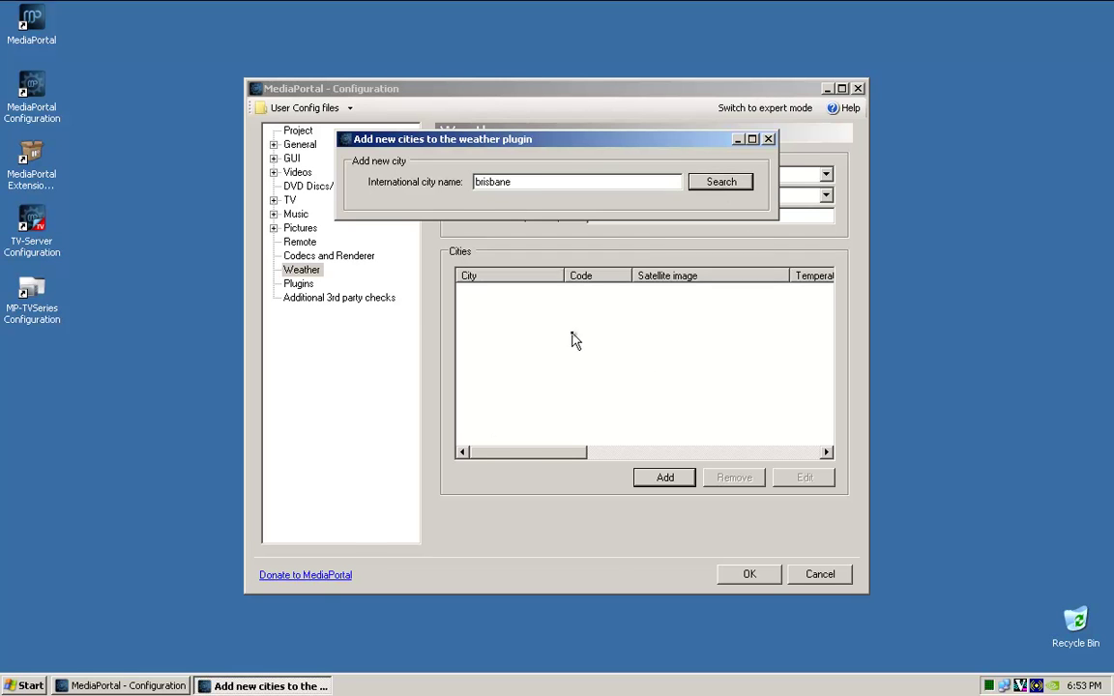
{"action": "left_click", "coordinate": [426, 234]}
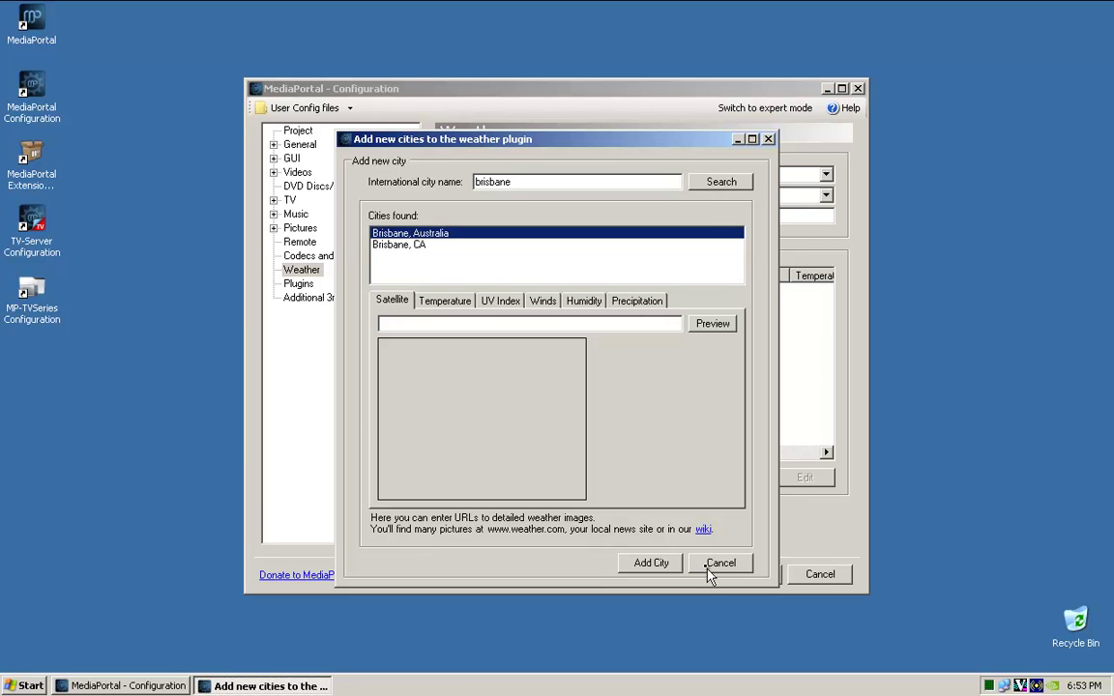
{"action": "left_click", "coordinate": [667, 564]}
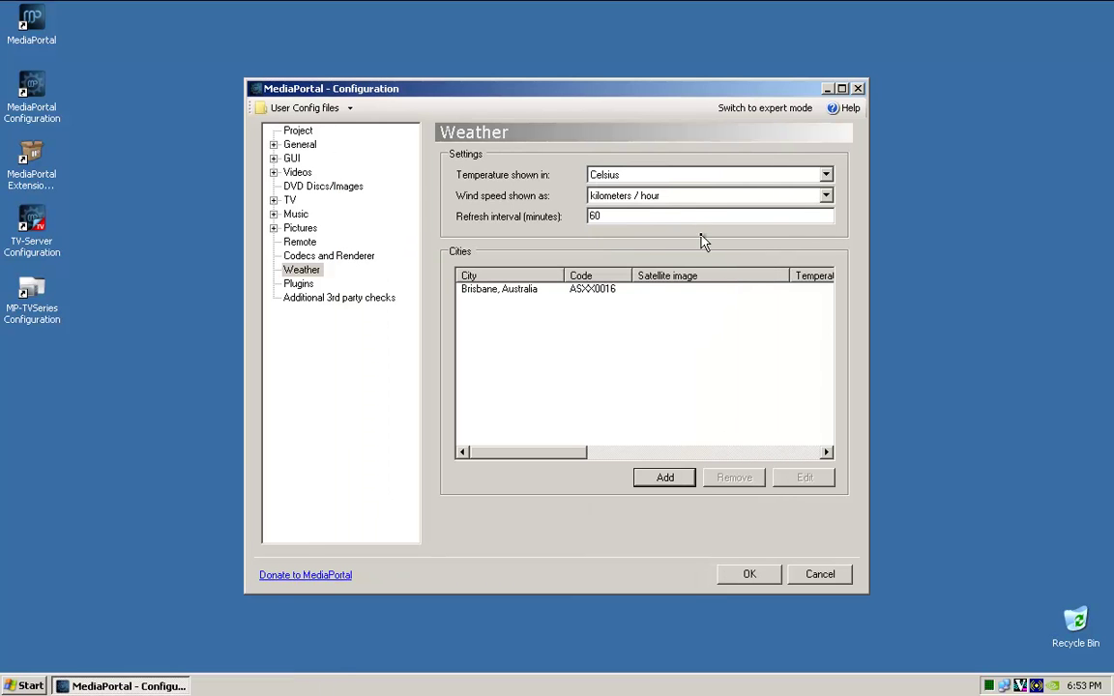
{"action": "left_click", "coordinate": [666, 478]}
{"action": "type", "text": "gold"}
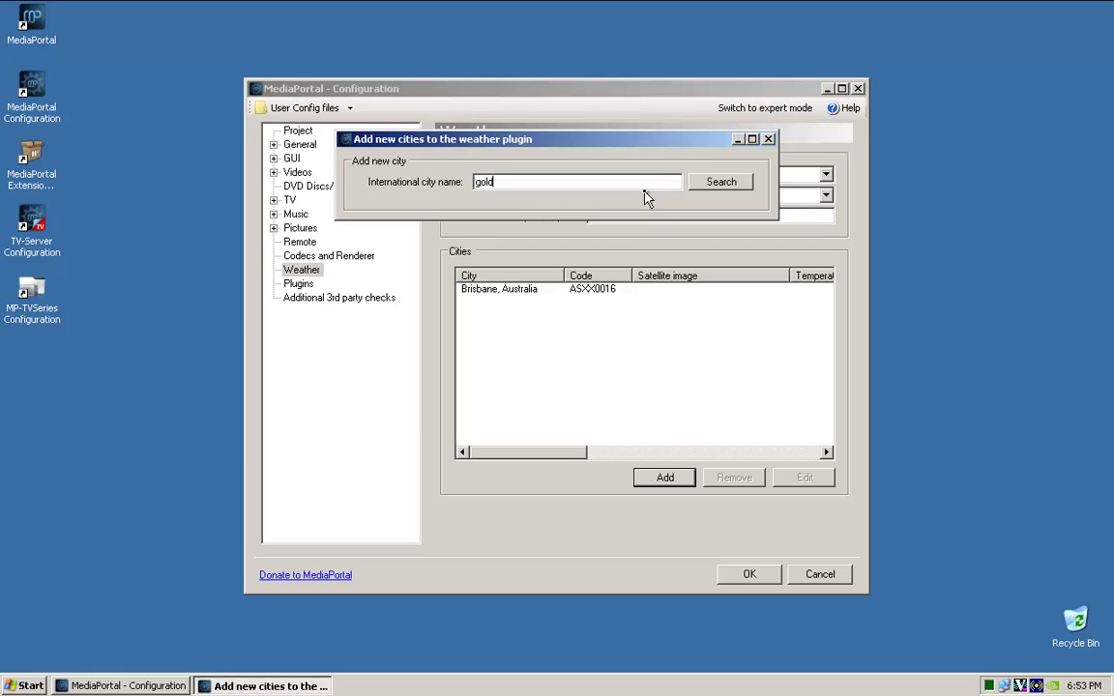
{"action": "type", "text": " coast"}
{"action": "key", "text": "Left"}
{"action": "key", "text": "Left"}
{"action": "key", "text": "Left"}
{"action": "key", "text": "Left"}
{"action": "key", "text": "Left"}
{"action": "left_click", "coordinate": [716, 184]}
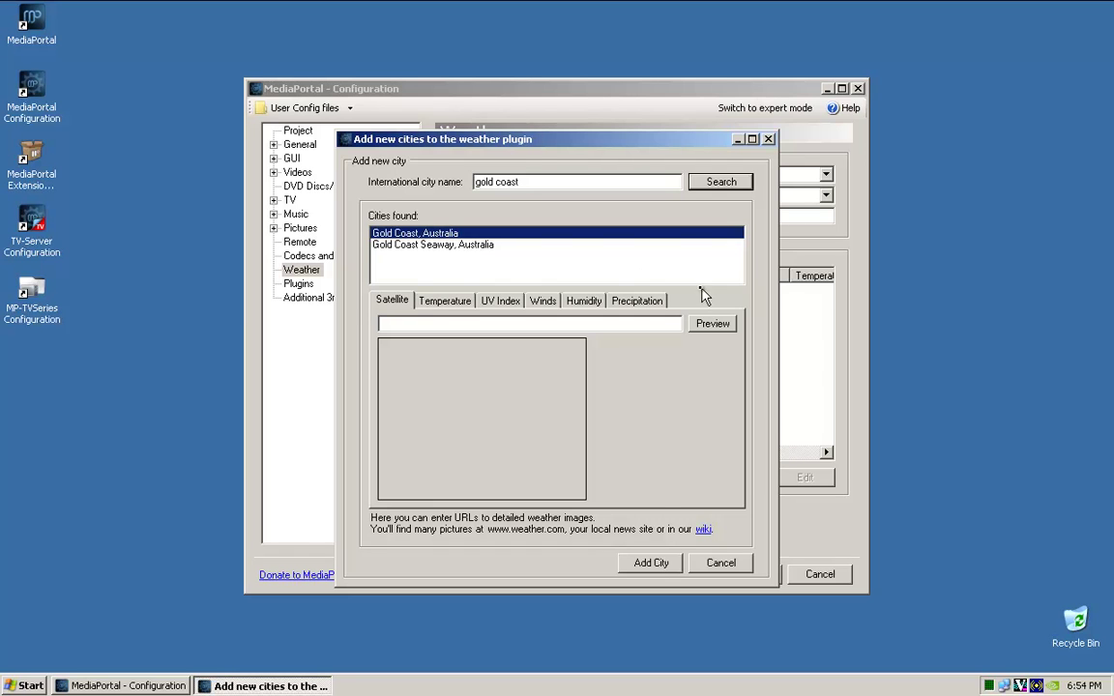
{"action": "left_click", "coordinate": [660, 565]}
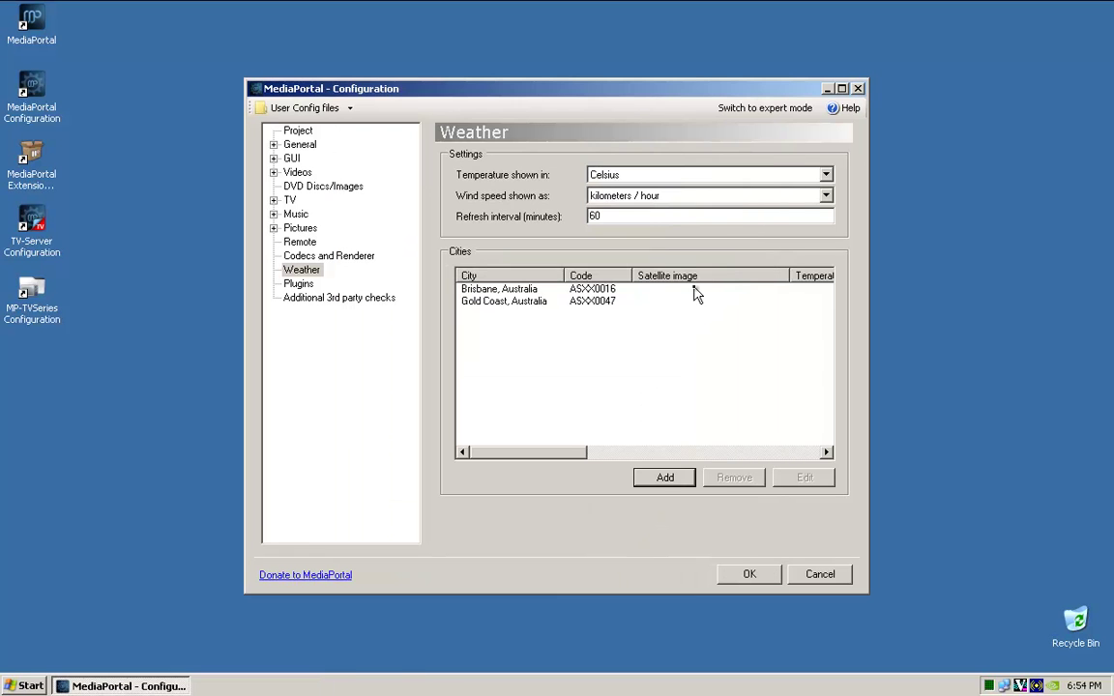
Step: Add Sydney and Melbourne, Australia to the weather cities
{"action": "left_click", "coordinate": [665, 478]}
{"action": "type", "text": "sy"}
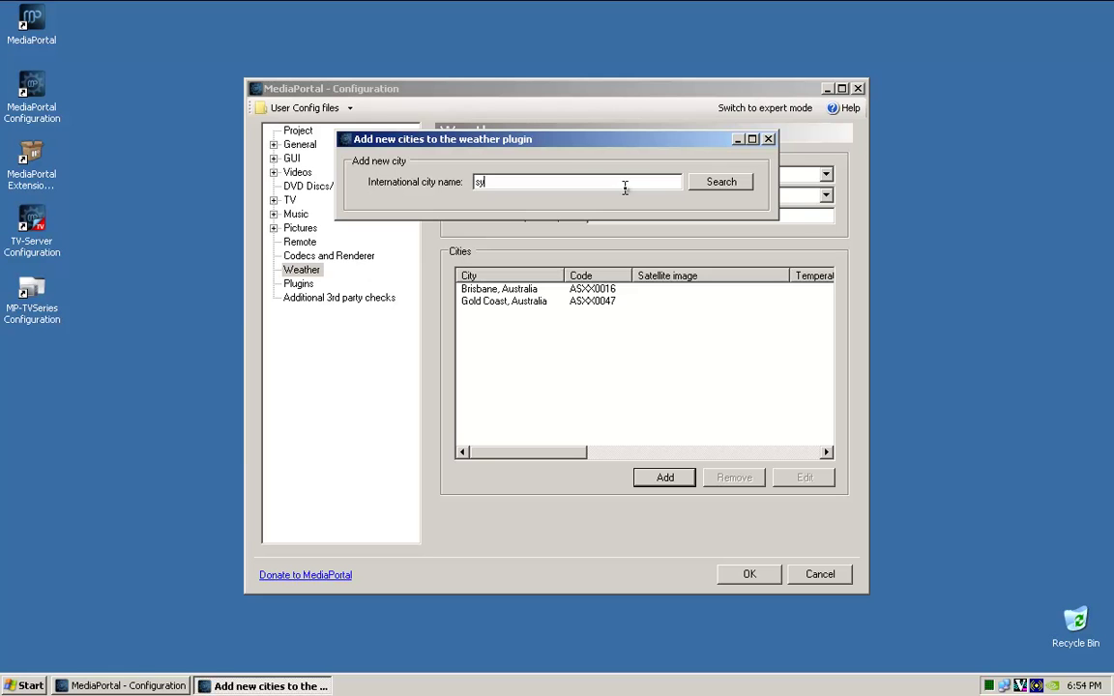
{"action": "type", "text": "dney"}
{"action": "left_click", "coordinate": [721, 183]}
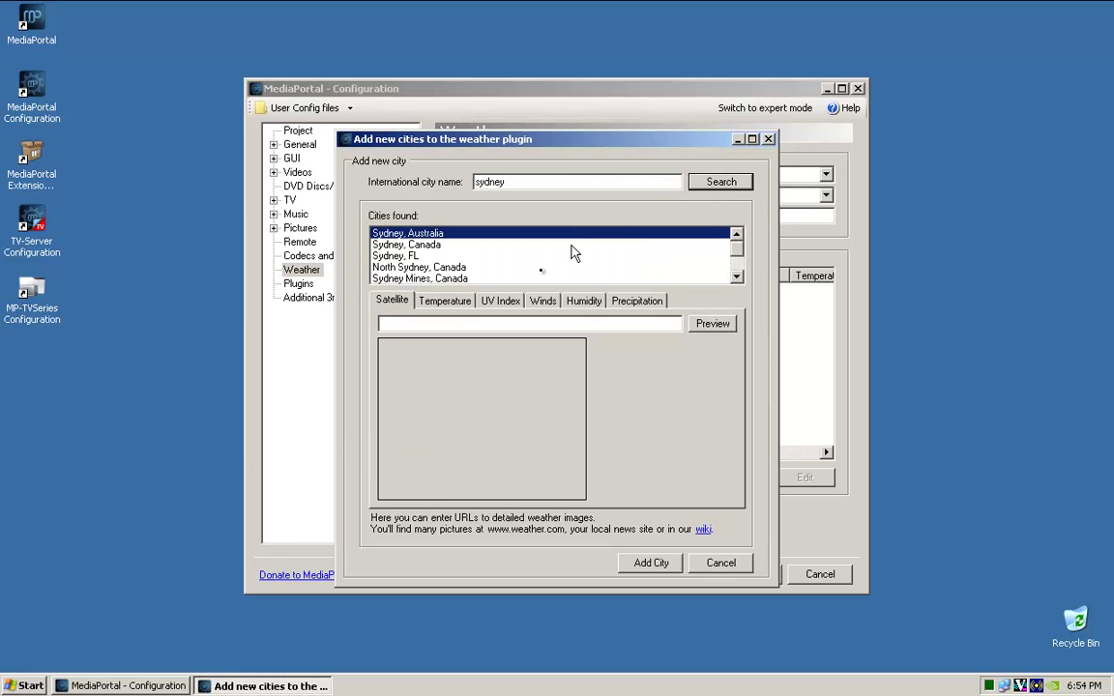
{"action": "left_click", "coordinate": [646, 564]}
{"action": "left_click", "coordinate": [677, 477]}
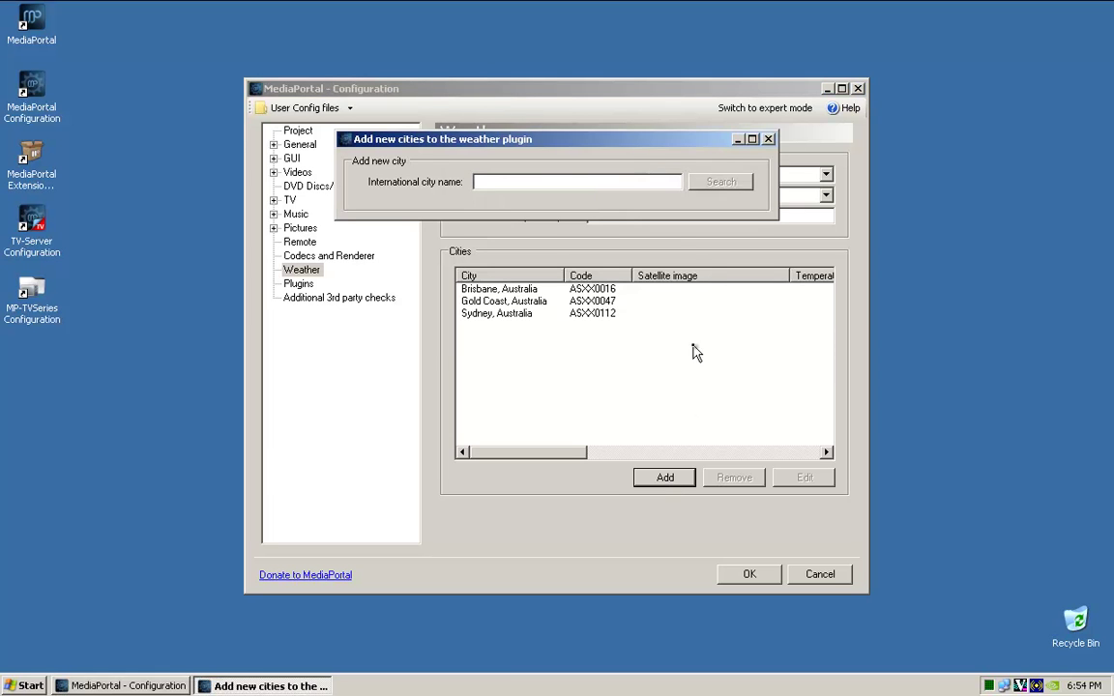
{"action": "type", "text": "melbourne"}
{"action": "left_click", "coordinate": [737, 188]}
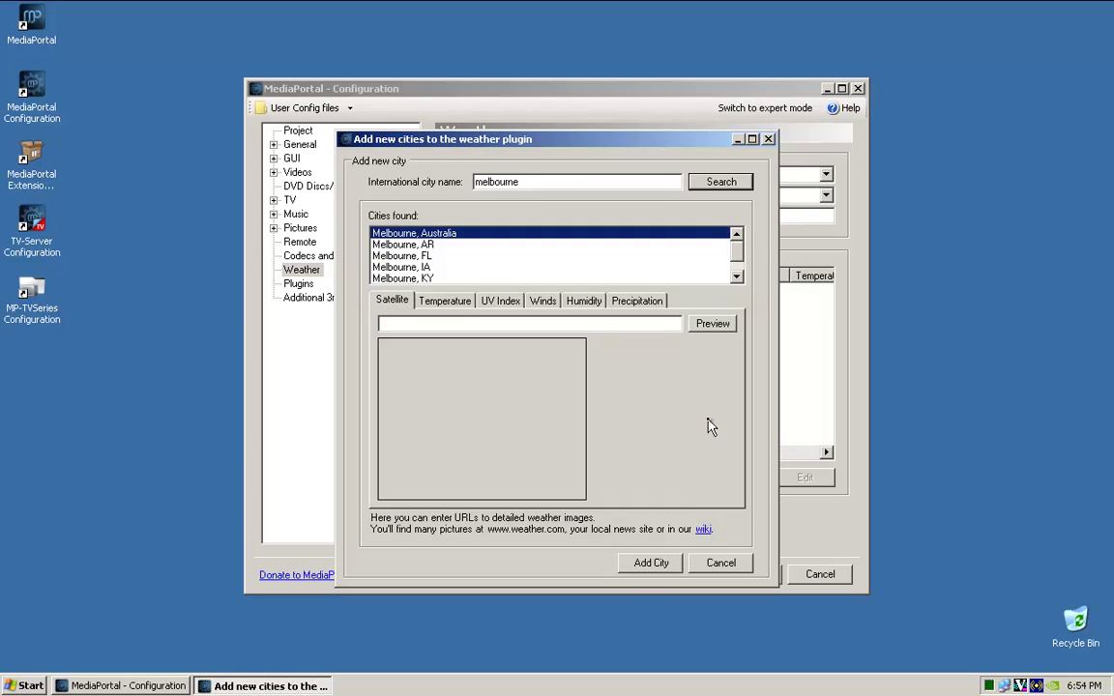
{"action": "left_click", "coordinate": [651, 562]}
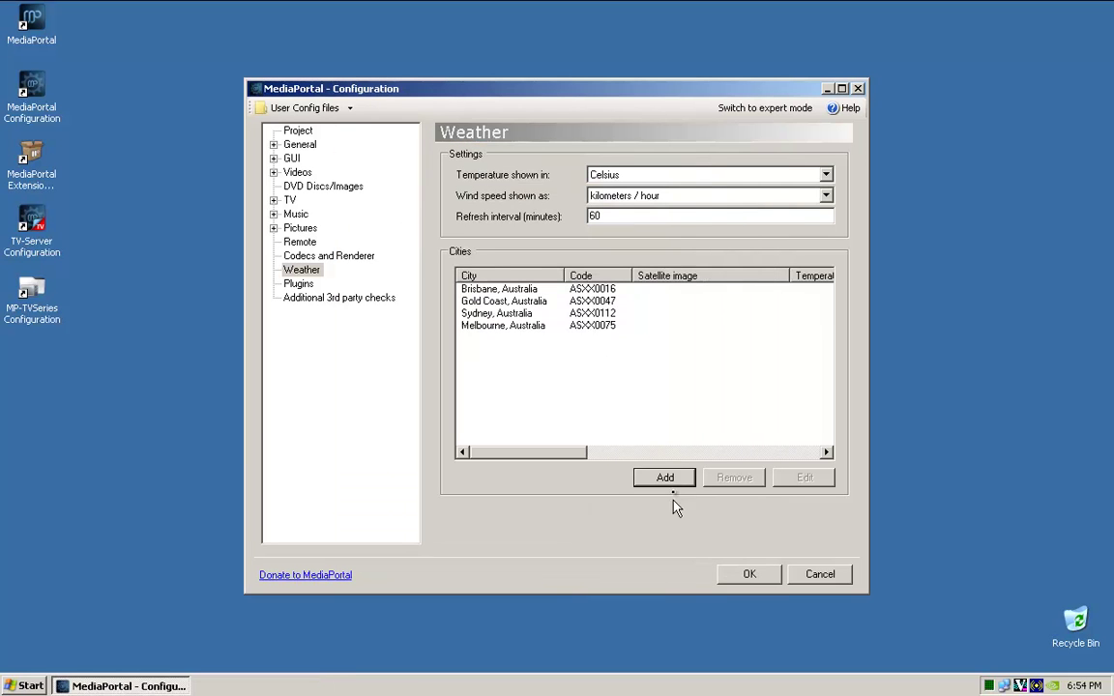
Step: On the Plugins page, put Moving Pictures and MP-TV Series in Home
{"action": "left_click", "coordinate": [298, 285]}
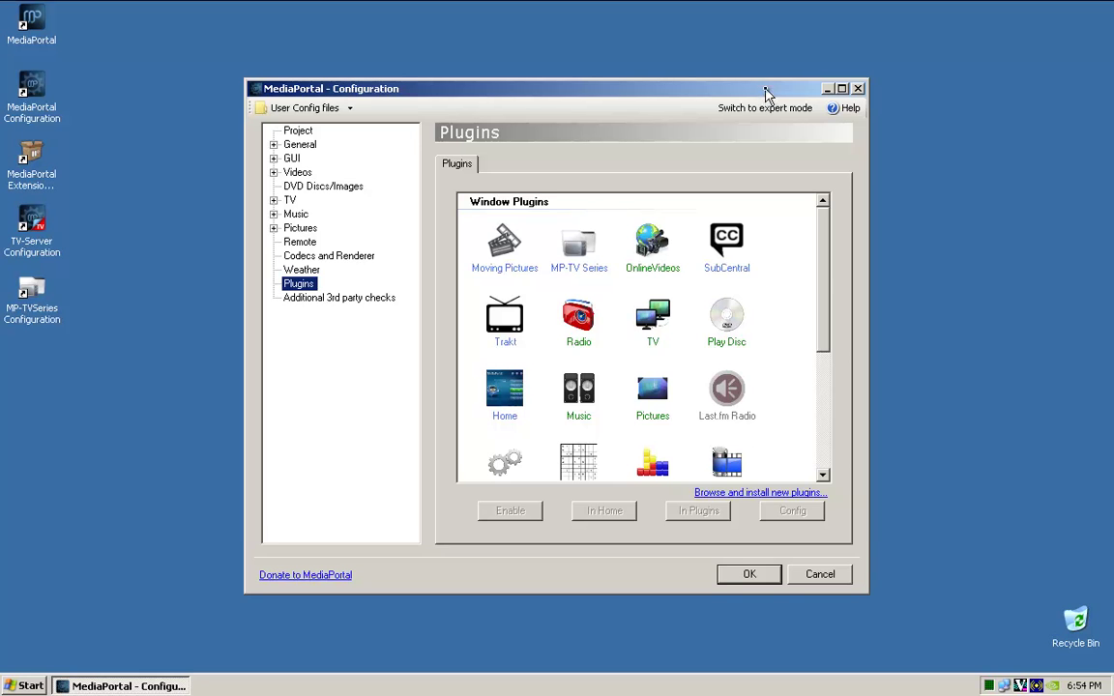
{"action": "left_click_drag", "start_coordinate": [766, 93], "coordinate": [762, 42]}
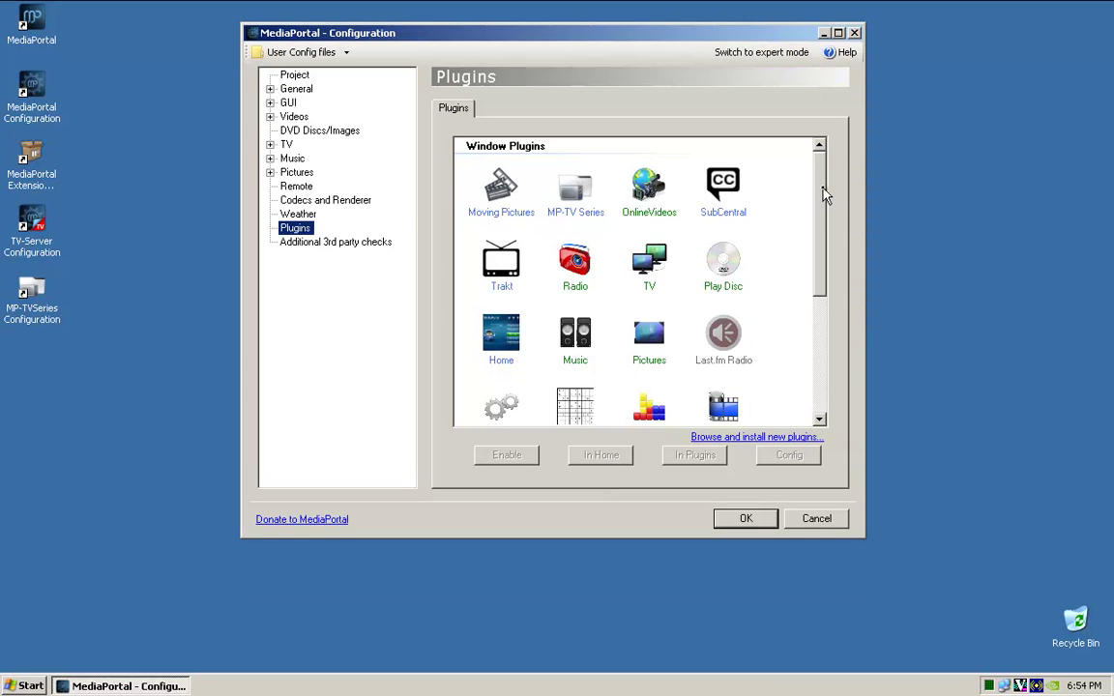
{"action": "left_click_drag", "start_coordinate": [823, 194], "coordinate": [828, 166]}
{"action": "left_click", "coordinate": [501, 198]}
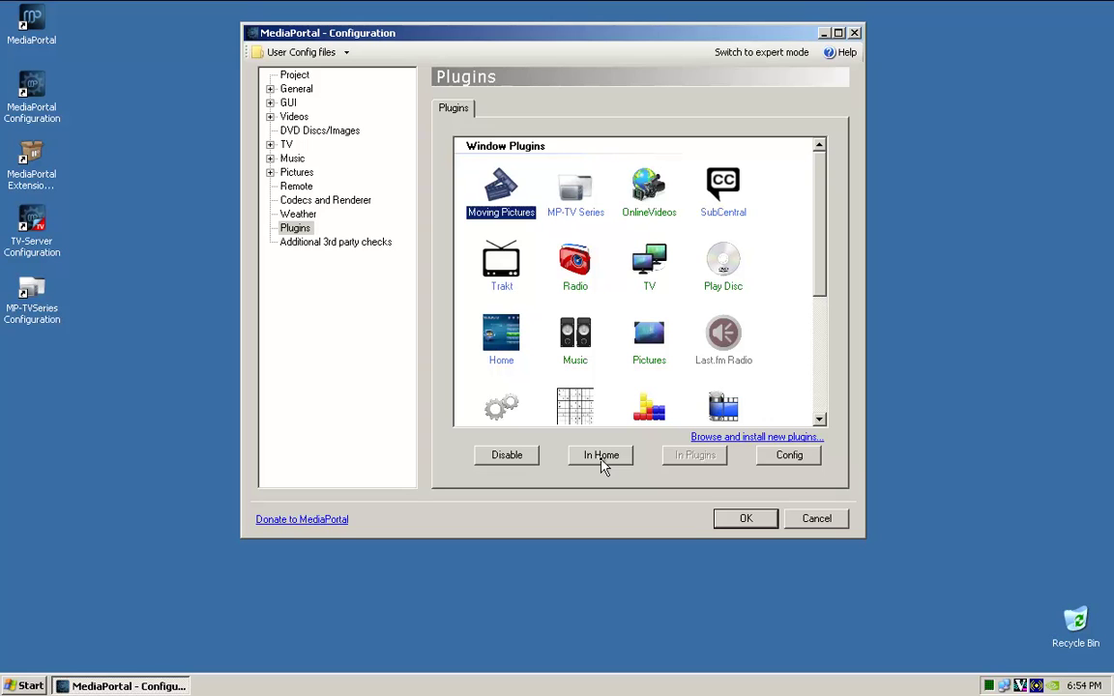
{"action": "left_click", "coordinate": [602, 455]}
{"action": "left_click", "coordinate": [576, 198]}
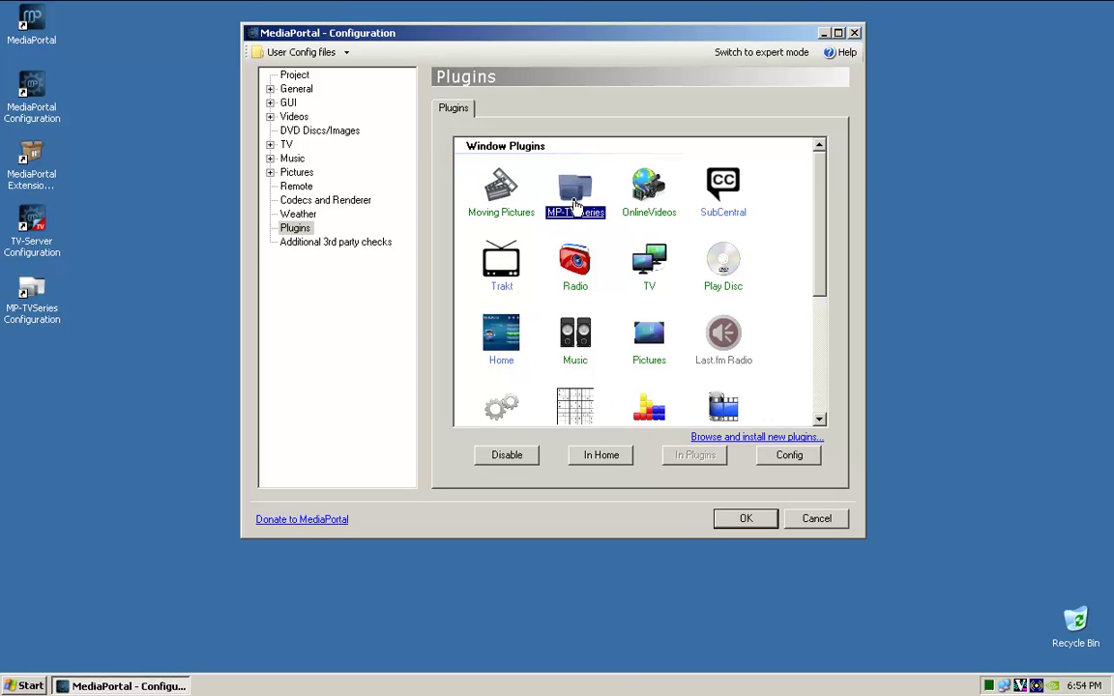
{"action": "left_click", "coordinate": [600, 459]}
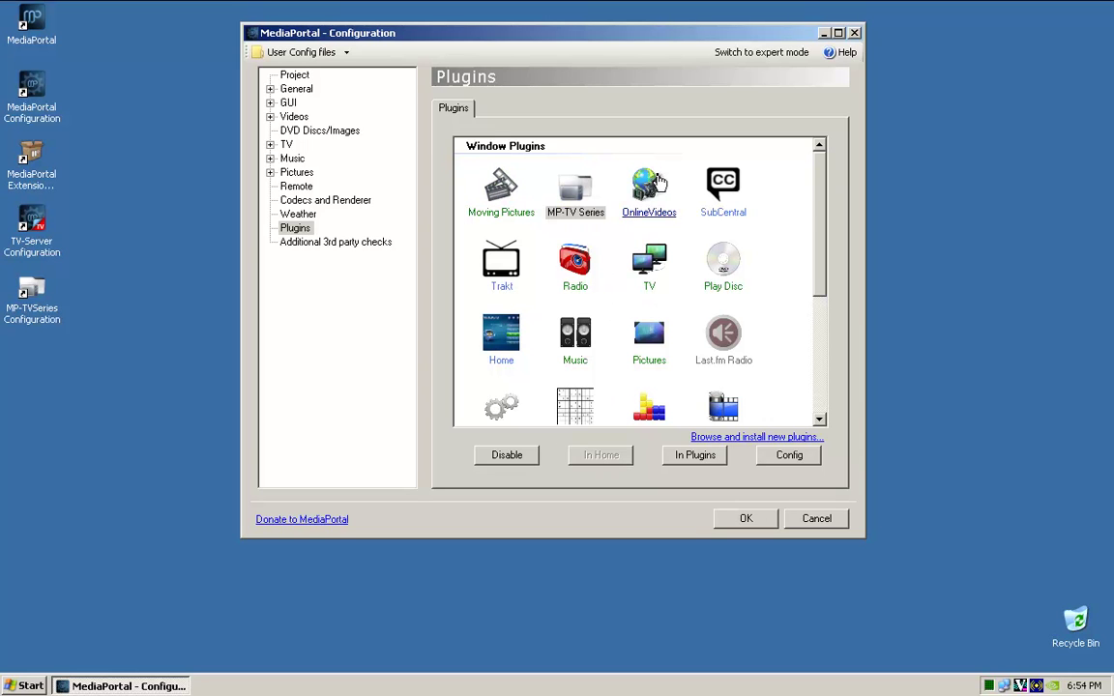
Step: Disable the SubCentral, Trakt and Radio plugins
{"action": "left_click", "coordinate": [648, 188]}
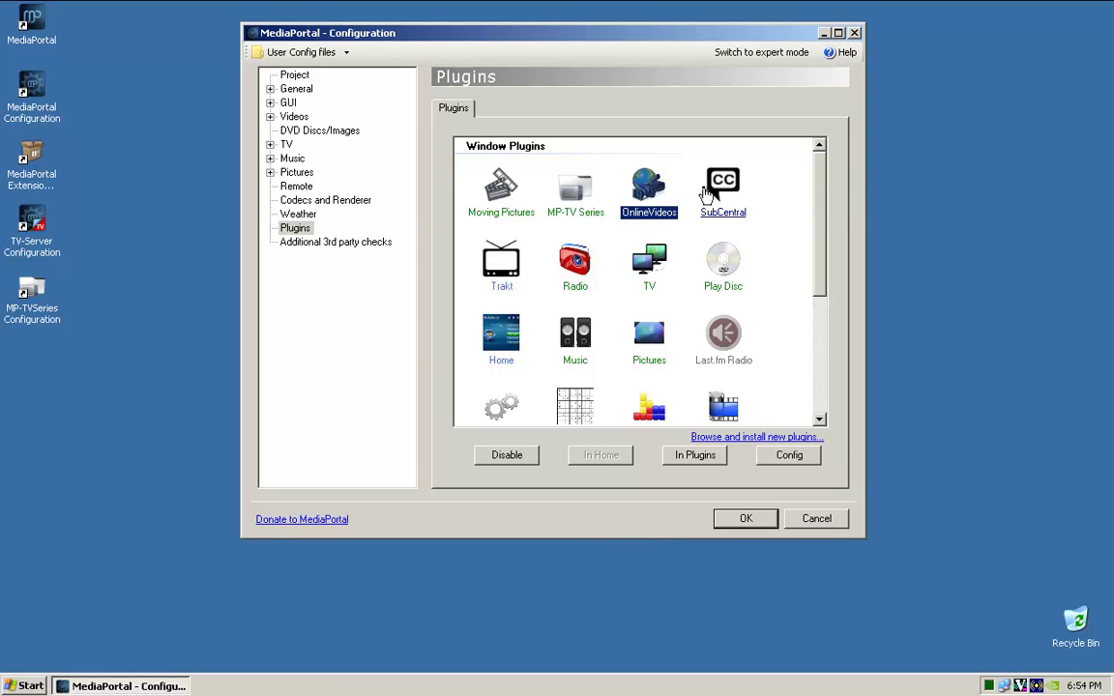
{"action": "left_click", "coordinate": [732, 182]}
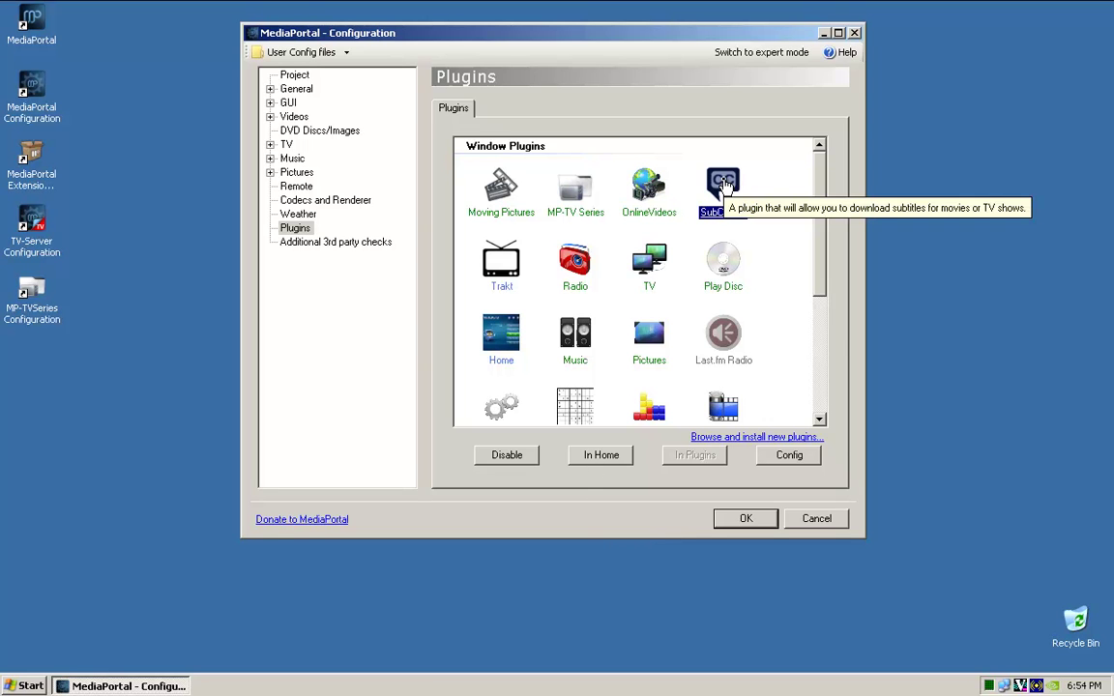
{"action": "left_click", "coordinate": [525, 459]}
{"action": "left_click", "coordinate": [502, 263]}
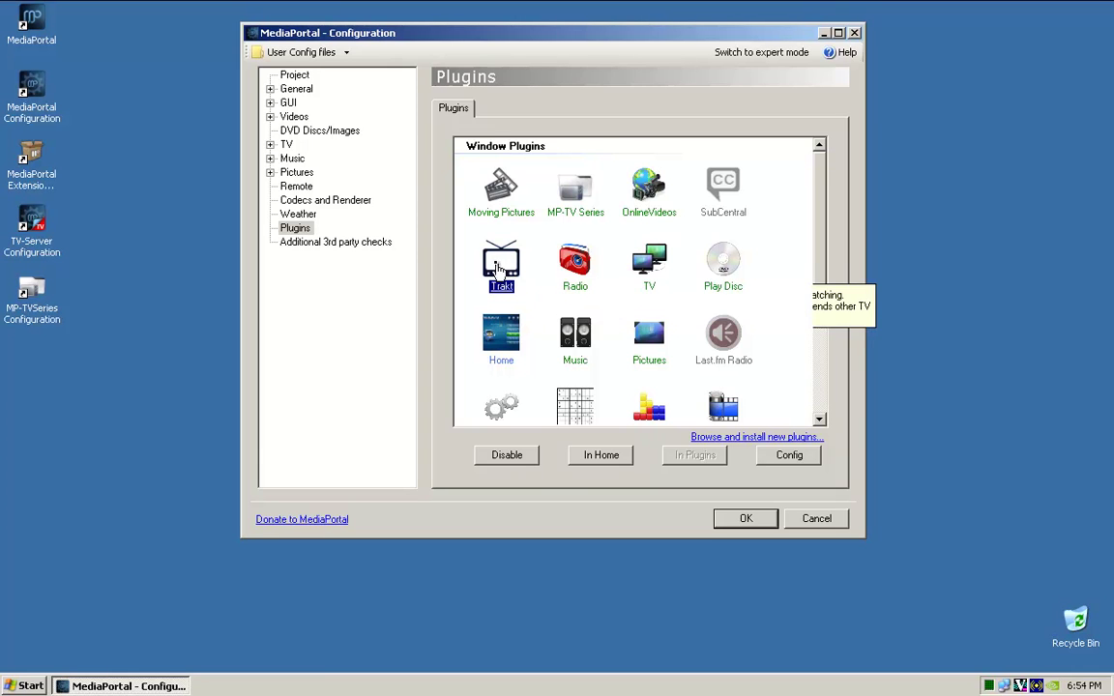
{"action": "left_click", "coordinate": [507, 461]}
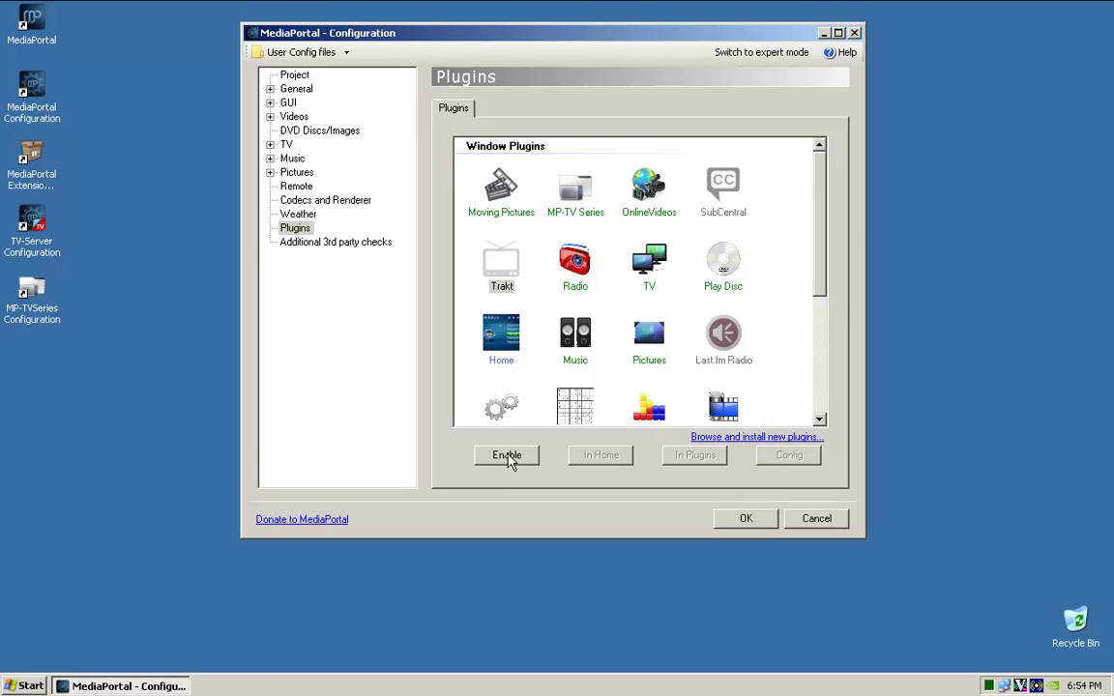
{"action": "left_click", "coordinate": [583, 275]}
{"action": "left_click", "coordinate": [505, 454]}
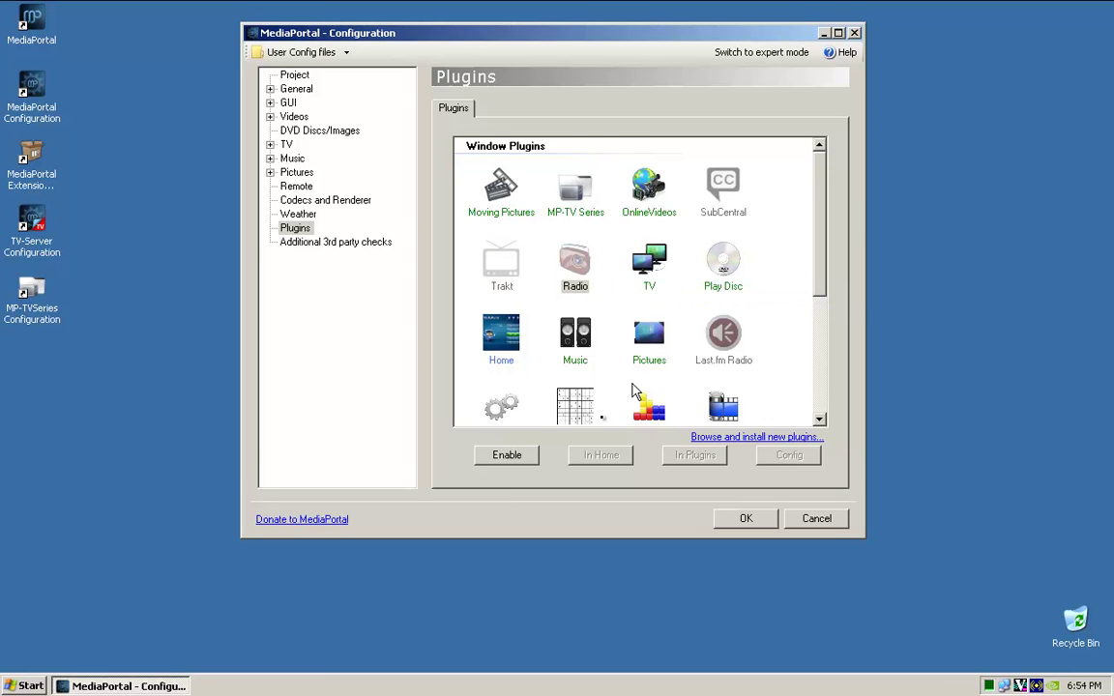
Step: Look over the TV, Play Disc, Home, Music, Pictures and Last.fm Radio plugins
{"action": "left_click", "coordinate": [657, 268]}
{"action": "left_click", "coordinate": [721, 266]}
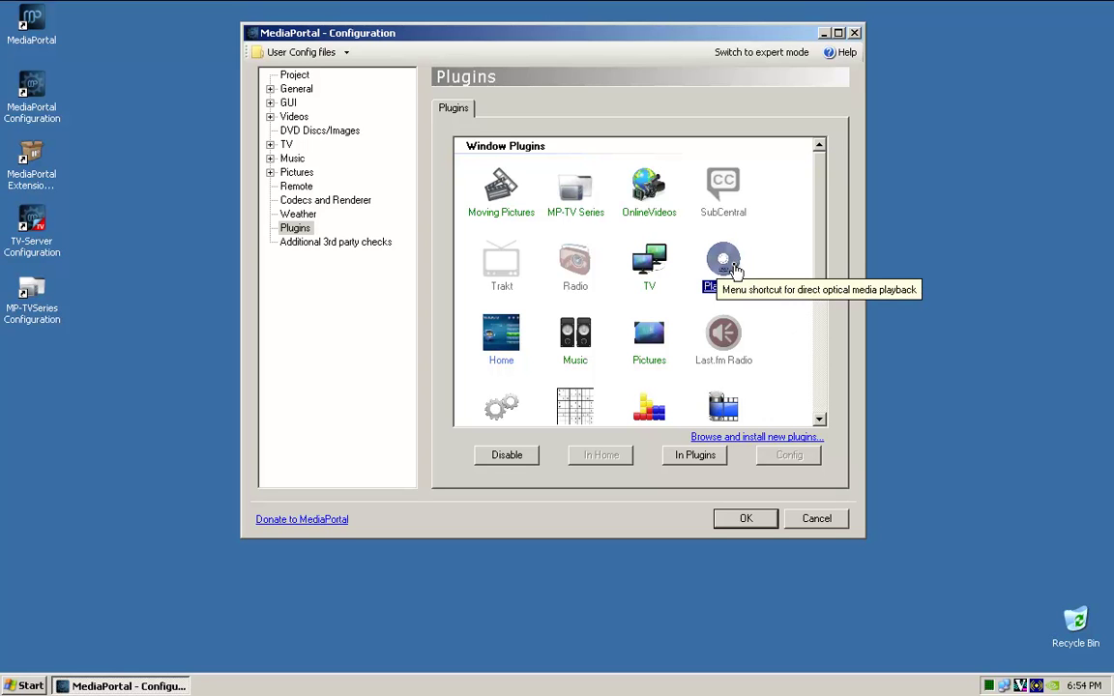
{"action": "left_click", "coordinate": [507, 344]}
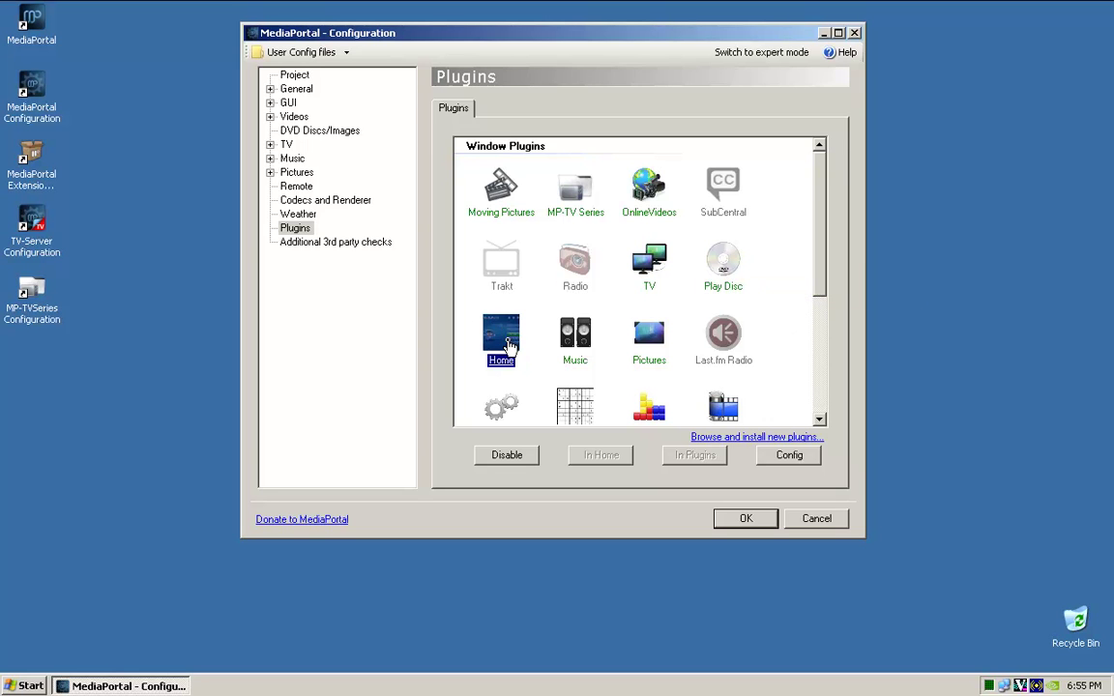
{"action": "left_click", "coordinate": [574, 338]}
{"action": "left_click", "coordinate": [648, 341]}
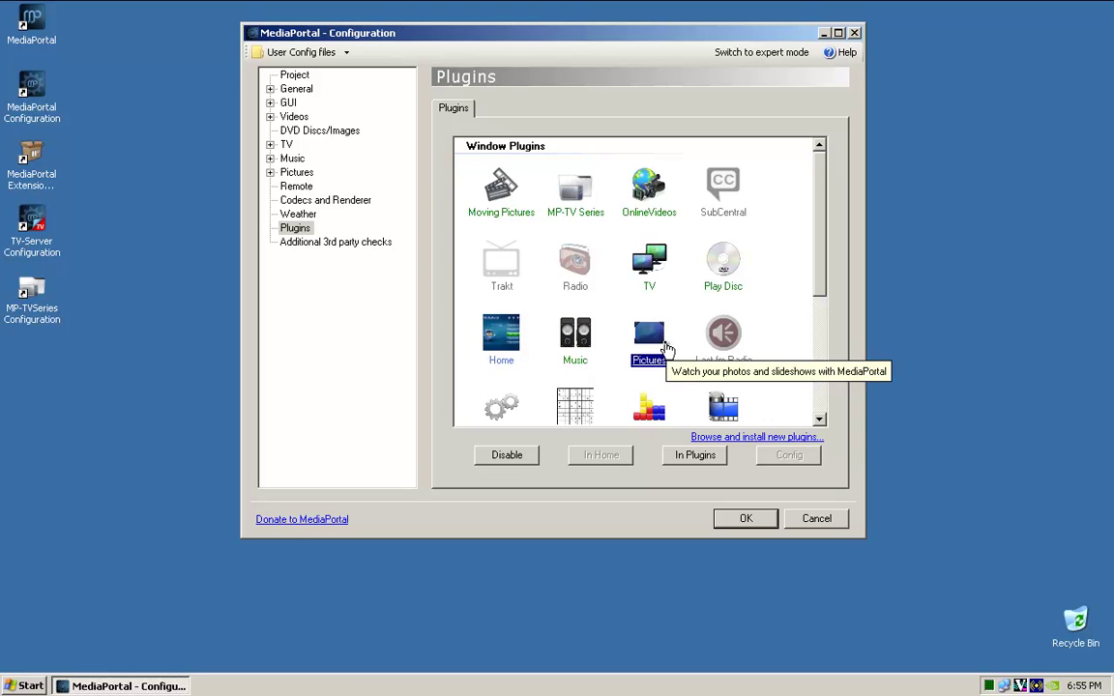
{"action": "left_click", "coordinate": [741, 345]}
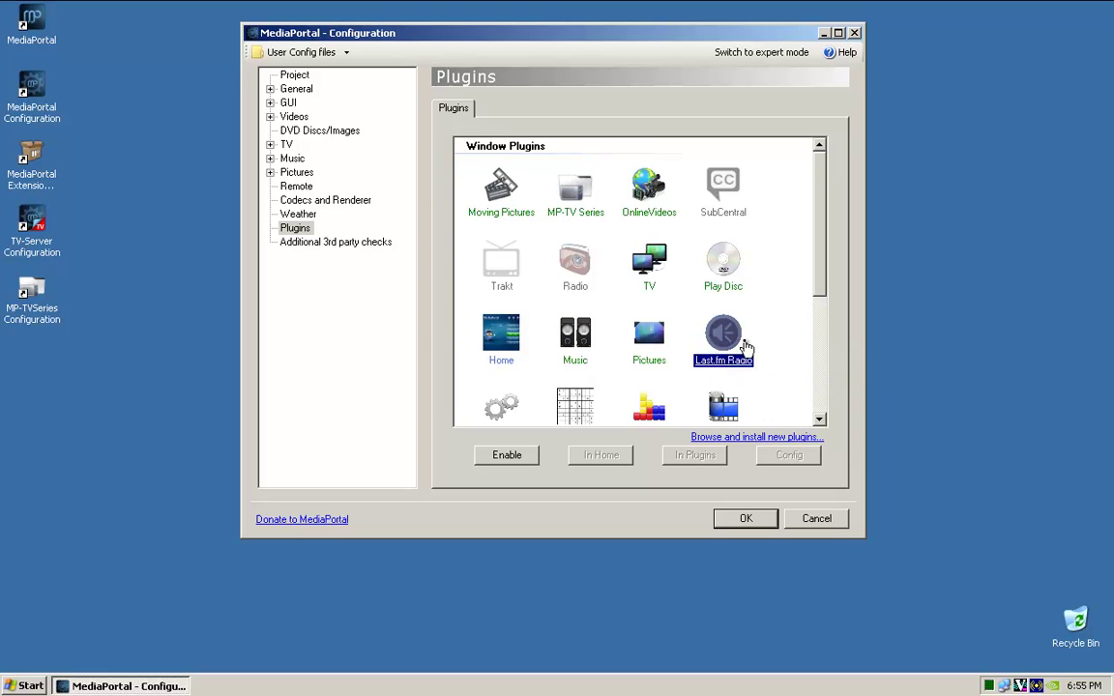
{"action": "left_click_drag", "start_coordinate": [822, 256], "coordinate": [830, 336]}
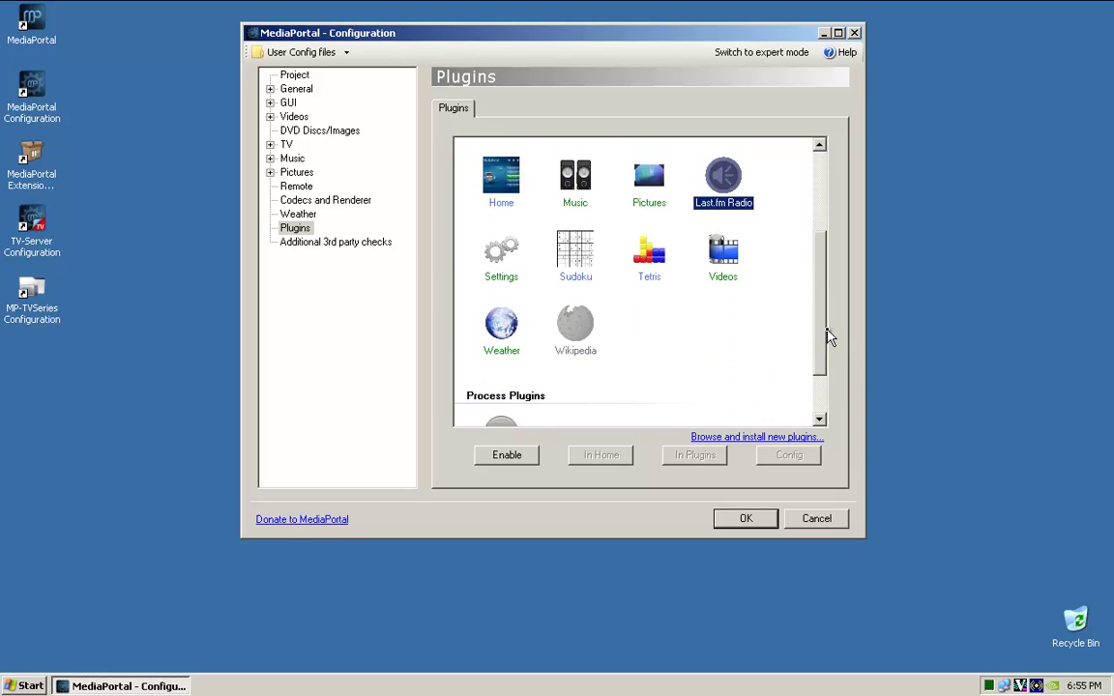
Step: Disable the Sudoku and Tetris plugins
{"action": "left_click", "coordinate": [571, 247]}
{"action": "left_click", "coordinate": [512, 458]}
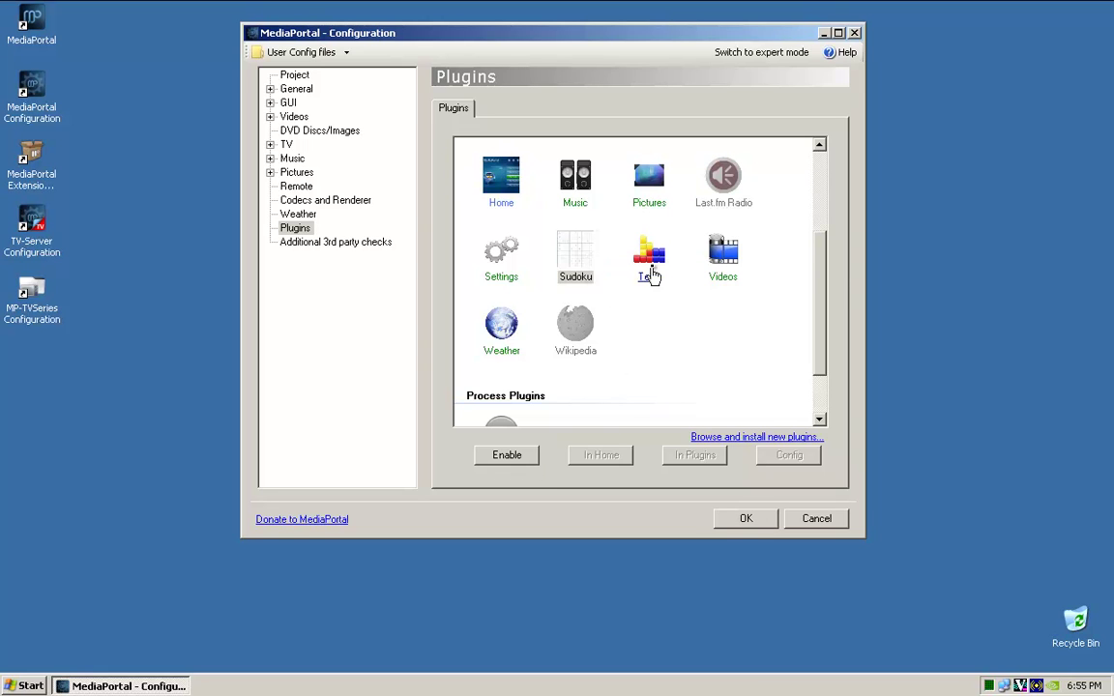
{"action": "left_click", "coordinate": [648, 259]}
{"action": "left_click", "coordinate": [515, 457]}
{"action": "left_click", "coordinate": [727, 257]}
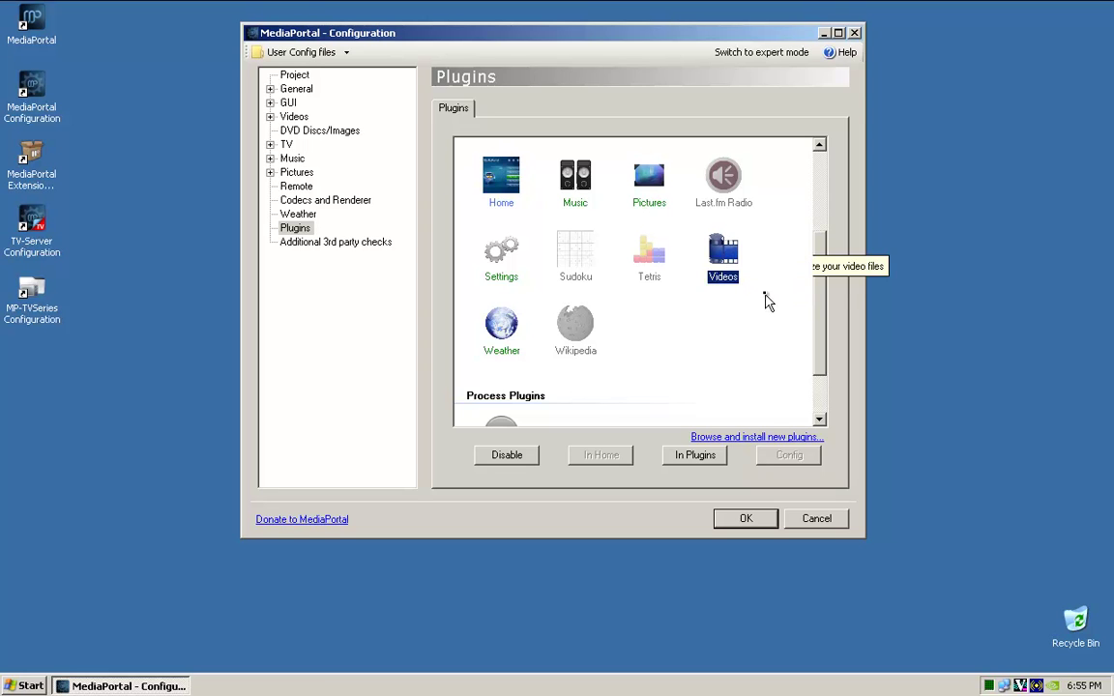
{"action": "left_click", "coordinate": [501, 350]}
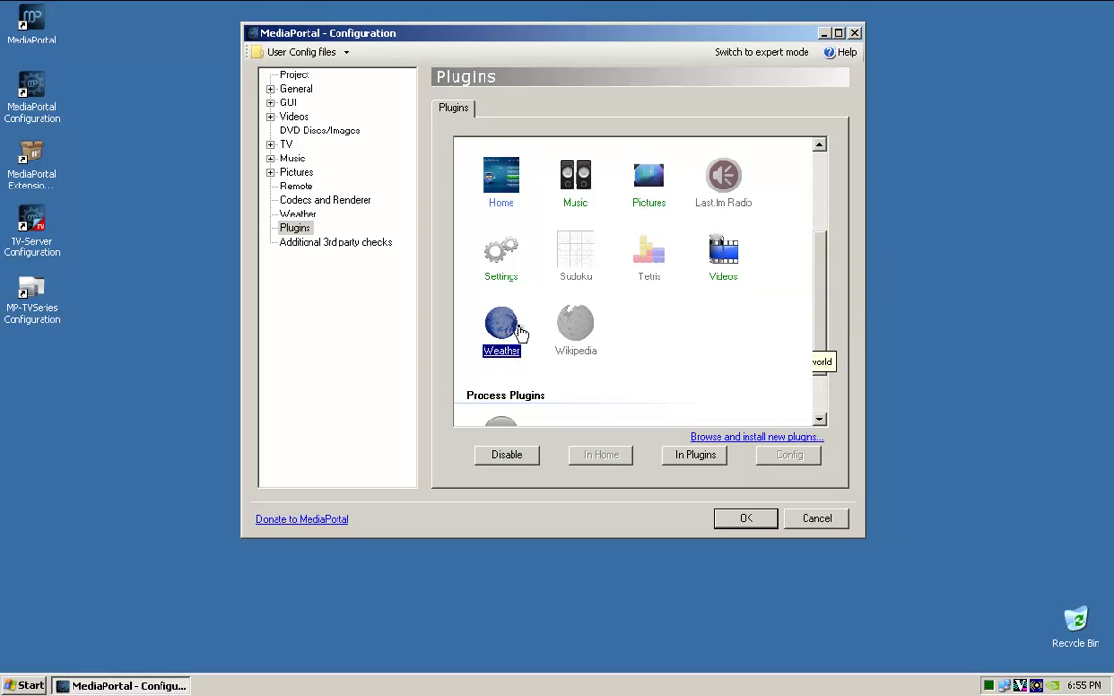
{"action": "left_click_drag", "start_coordinate": [820, 301], "coordinate": [831, 192]}
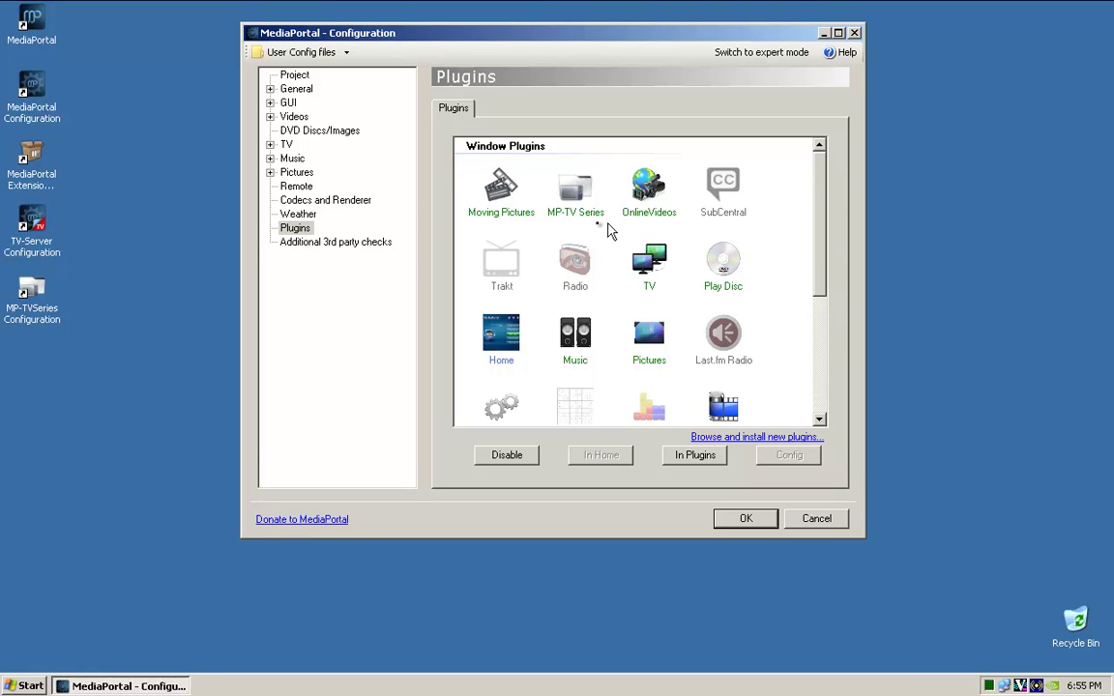
{"action": "left_click", "coordinate": [501, 214]}
{"action": "left_click", "coordinate": [591, 217]}
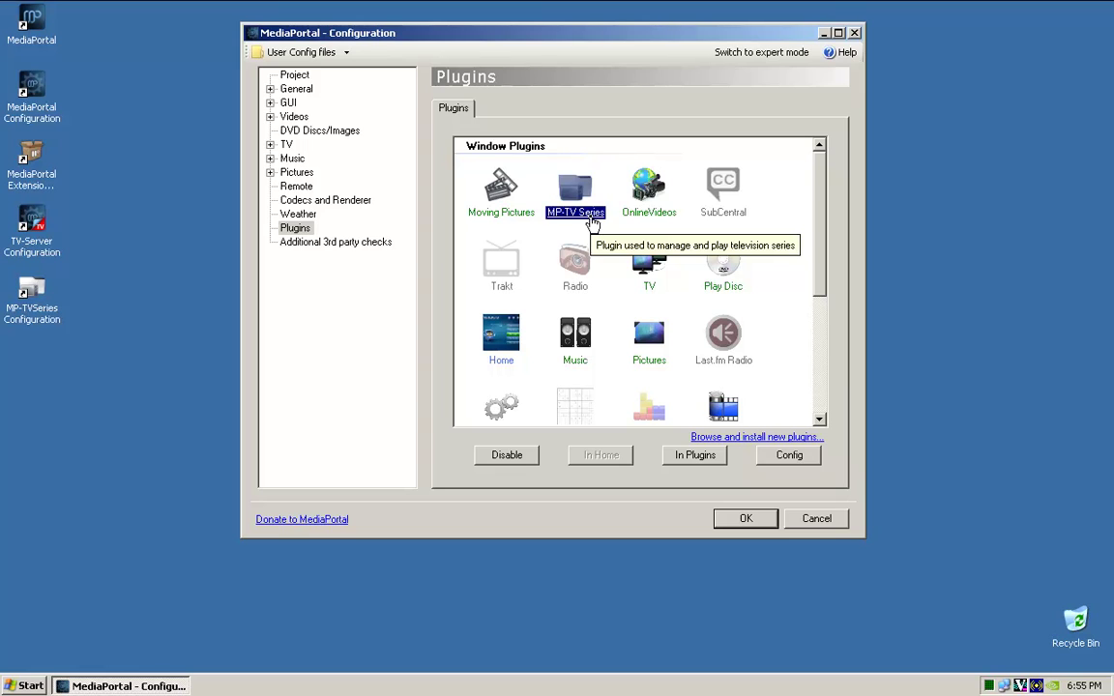
{"action": "left_click", "coordinate": [642, 212]}
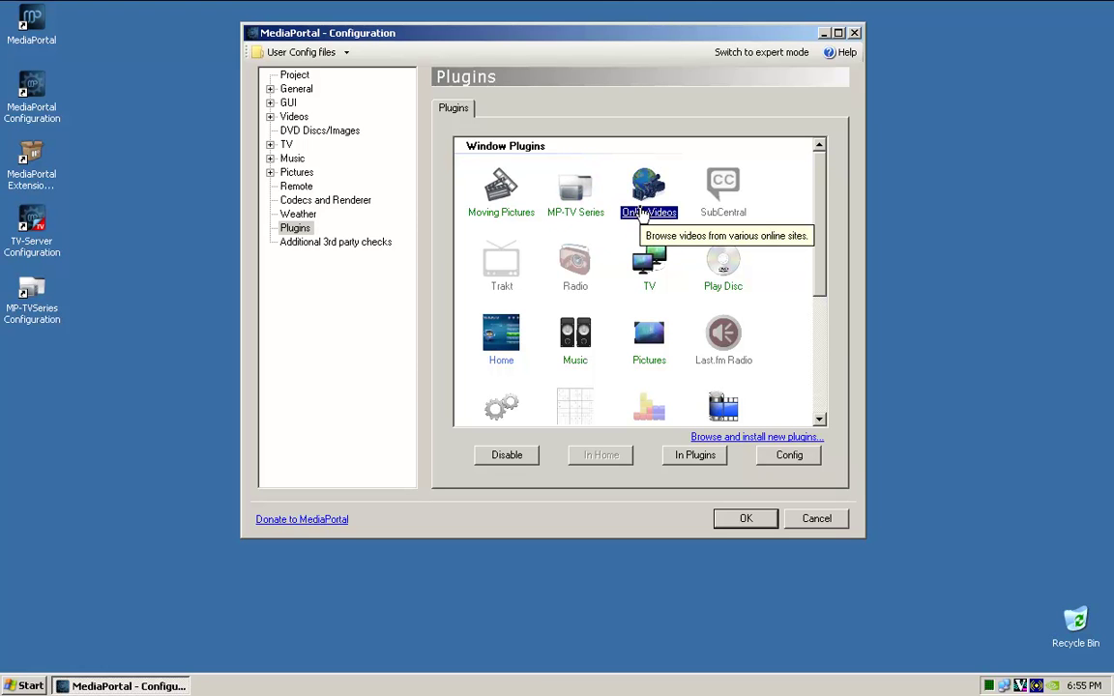